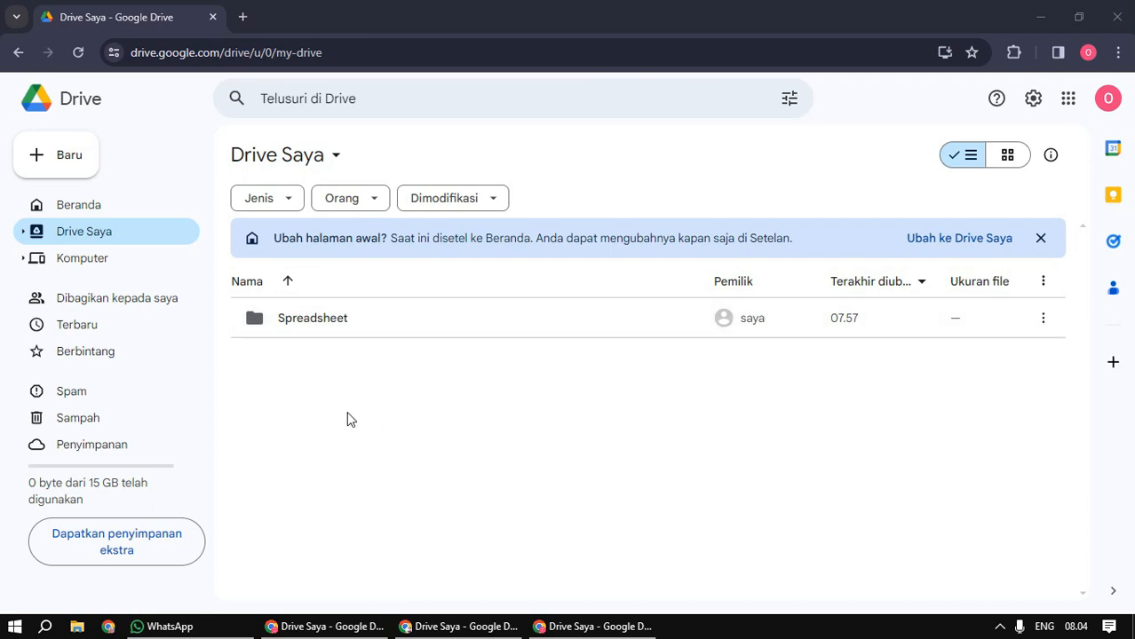
Create a new blank Google Spreadsheet inside the Spreadsheet folder of Drive Saya
{"action": "double_click", "coordinate": [351, 322]}
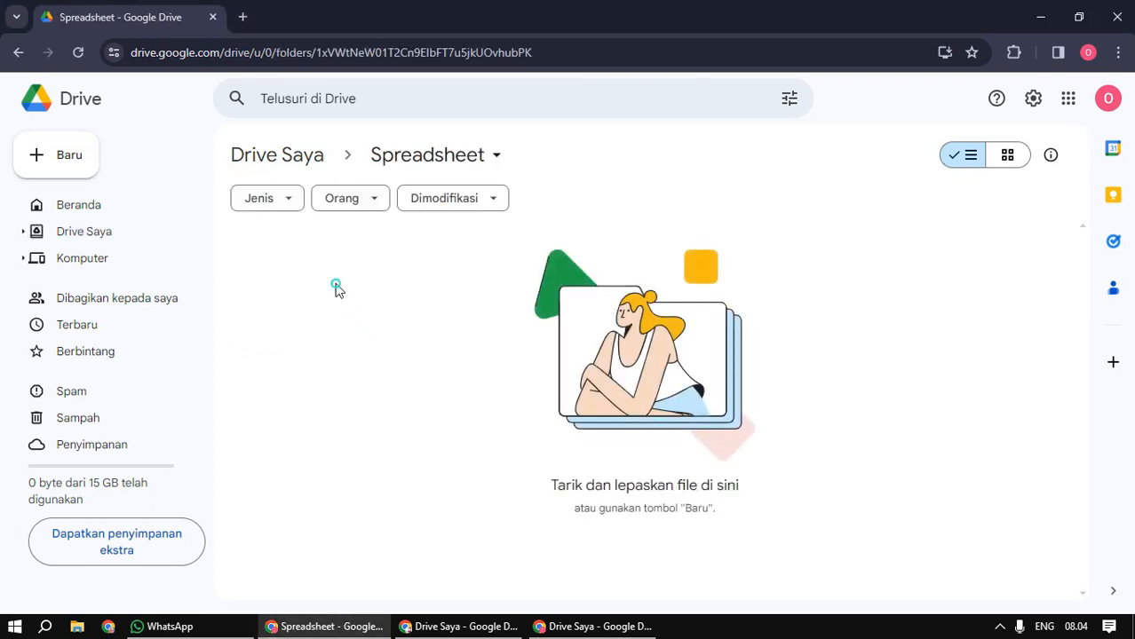
{"action": "right_click", "coordinate": [335, 283]}
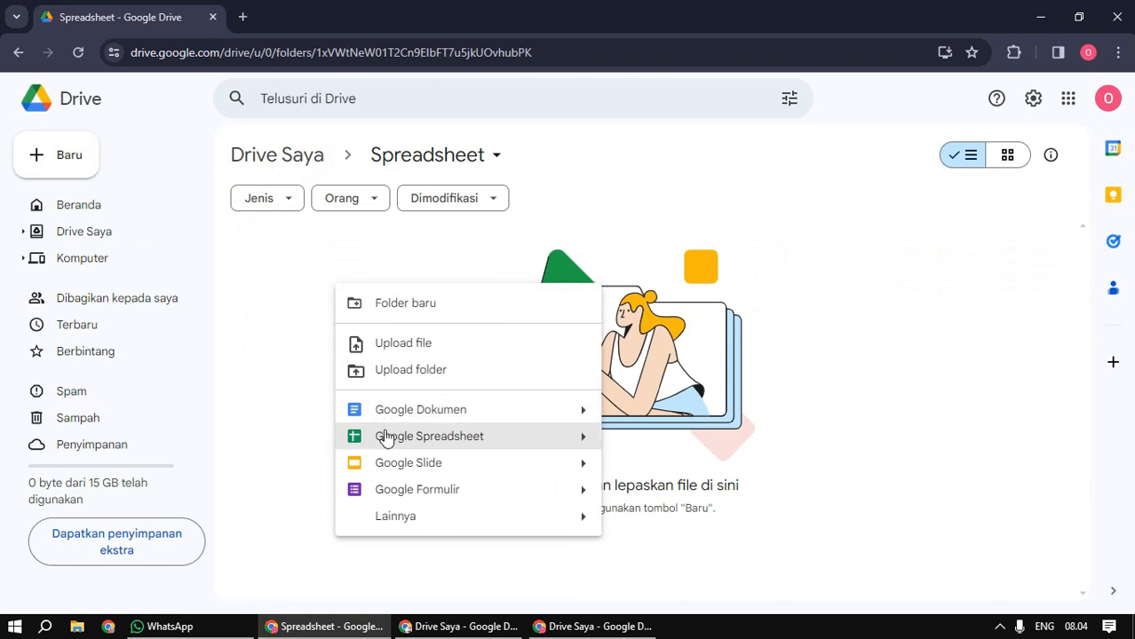
{"action": "left_click", "coordinate": [439, 443]}
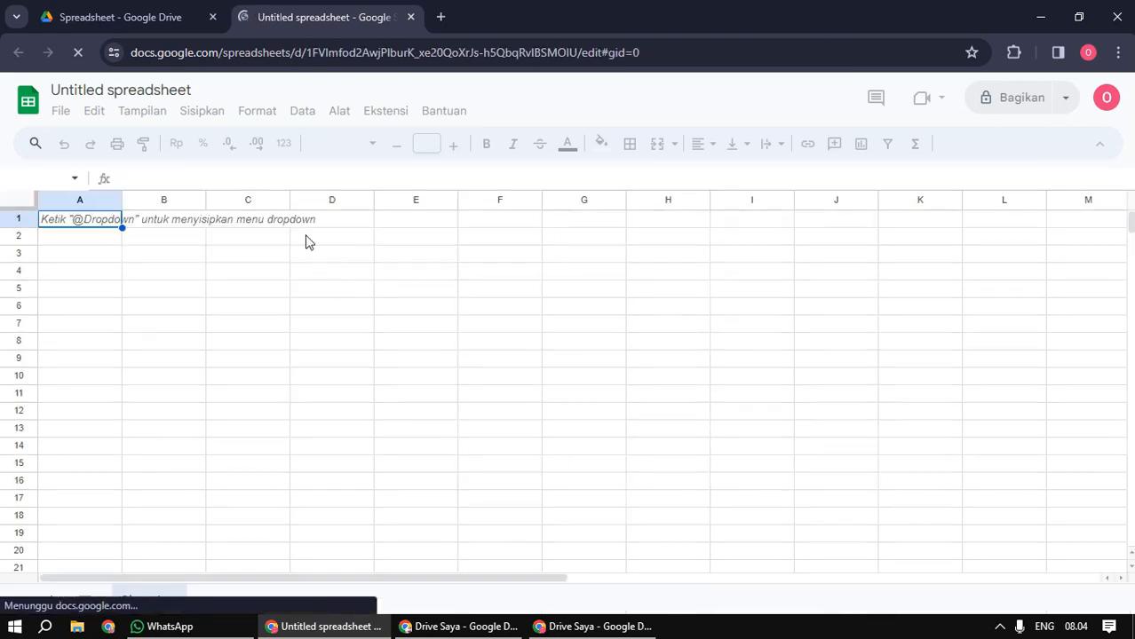
Rename the untitled spreadsheet as "Data Siswa Calon Lulusan"
{"action": "double_click", "coordinate": [125, 87]}
{"action": "triple_click", "coordinate": [125, 87]}
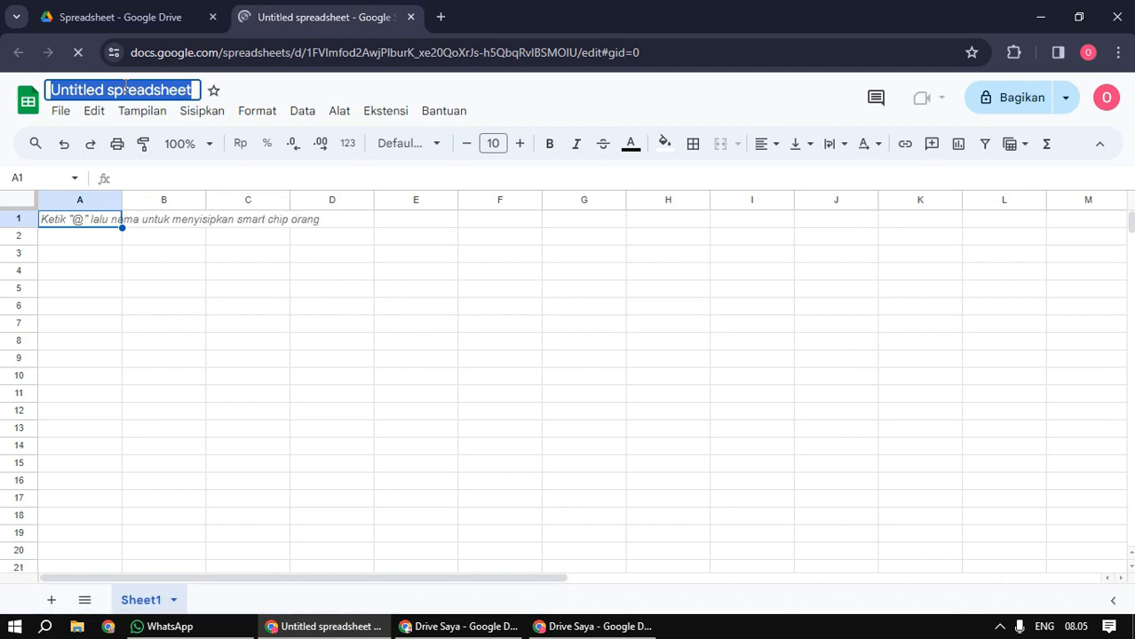
{"action": "type", "text": "Data Siswa Calon Lulusan"}
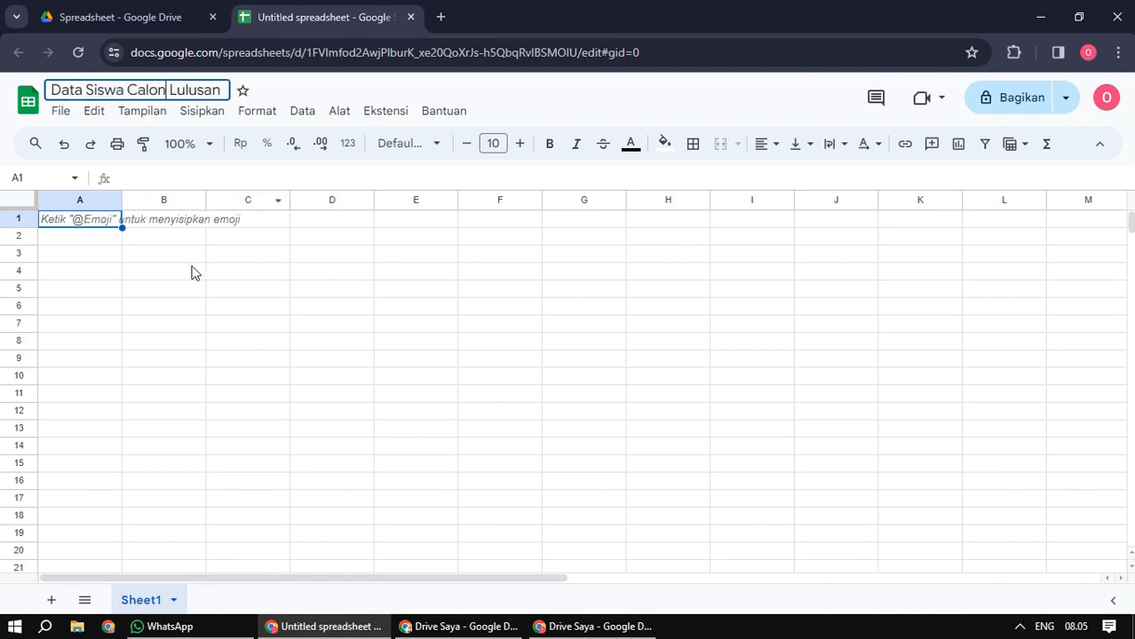
{"action": "left_click", "coordinate": [194, 270]}
{"action": "left_click", "coordinate": [174, 255]}
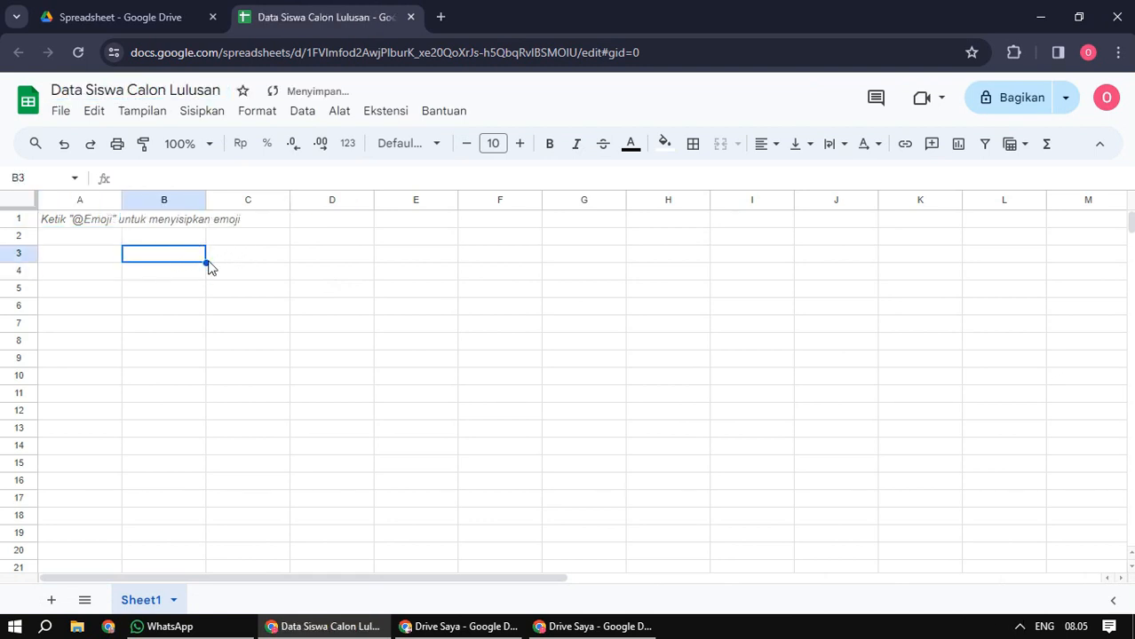
{"action": "left_click", "coordinate": [156, 302]}
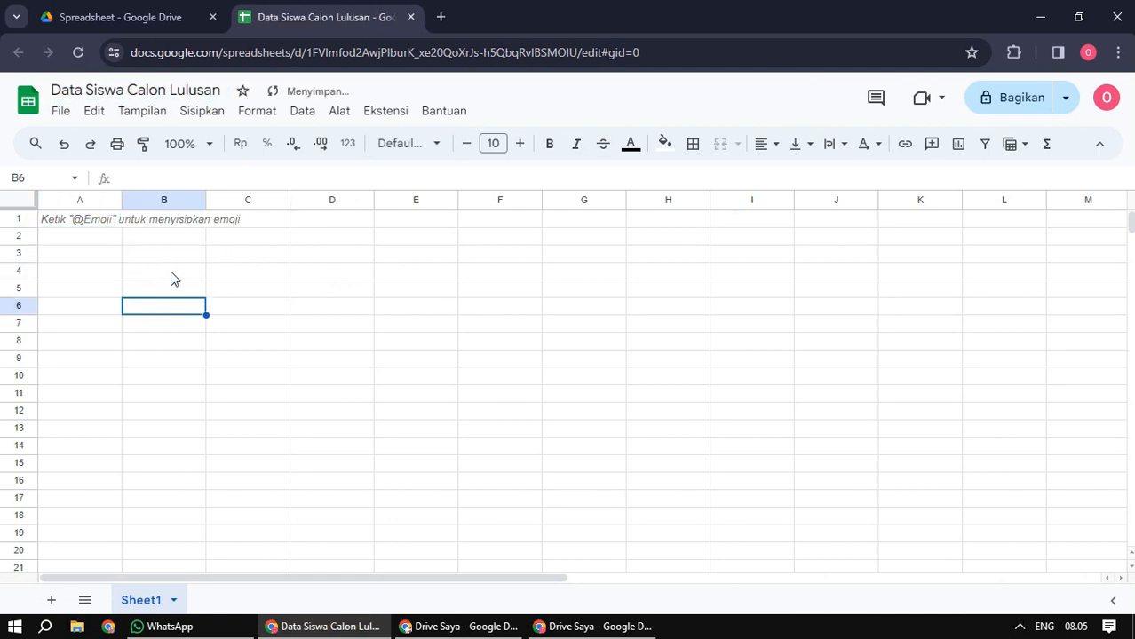
{"action": "left_click", "coordinate": [170, 256]}
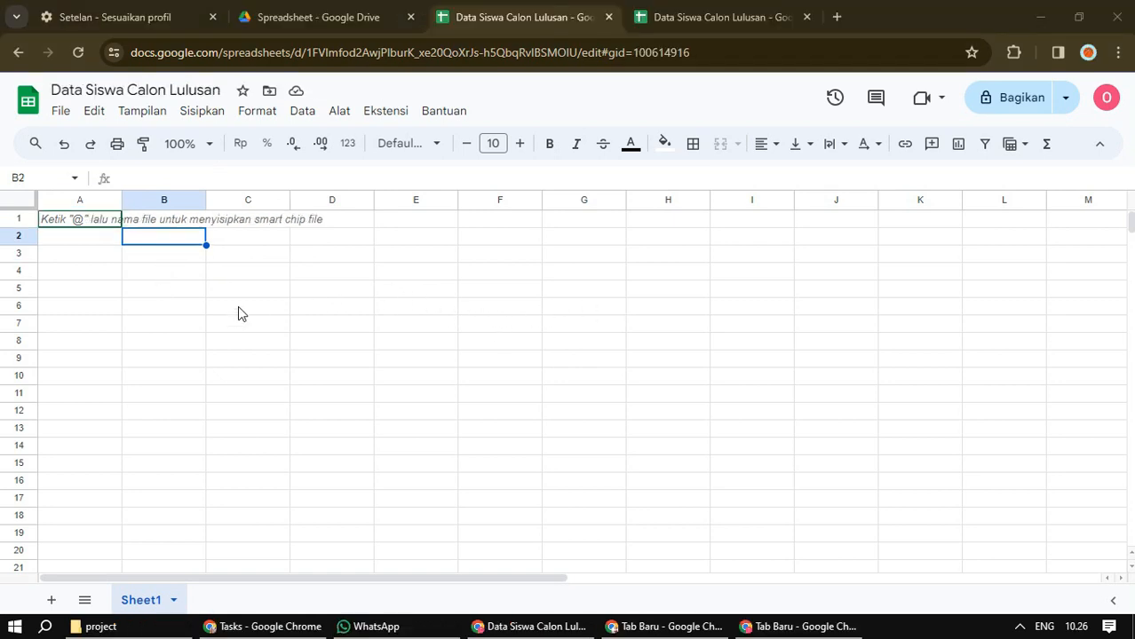
{"action": "left_click", "coordinate": [173, 256]}
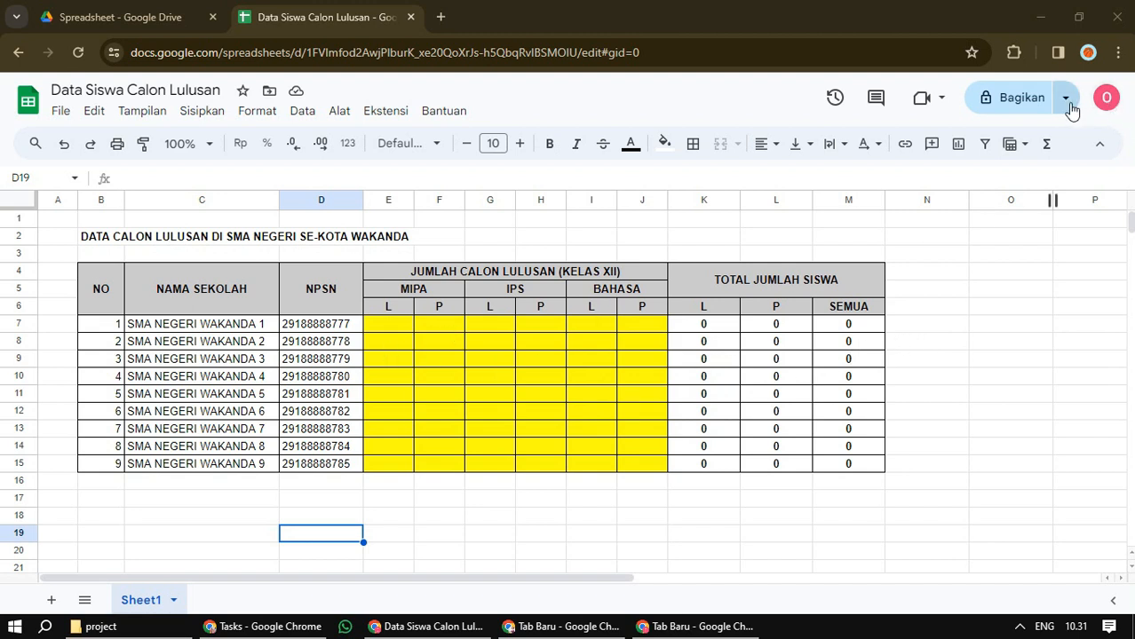
{"action": "left_click", "coordinate": [396, 328]}
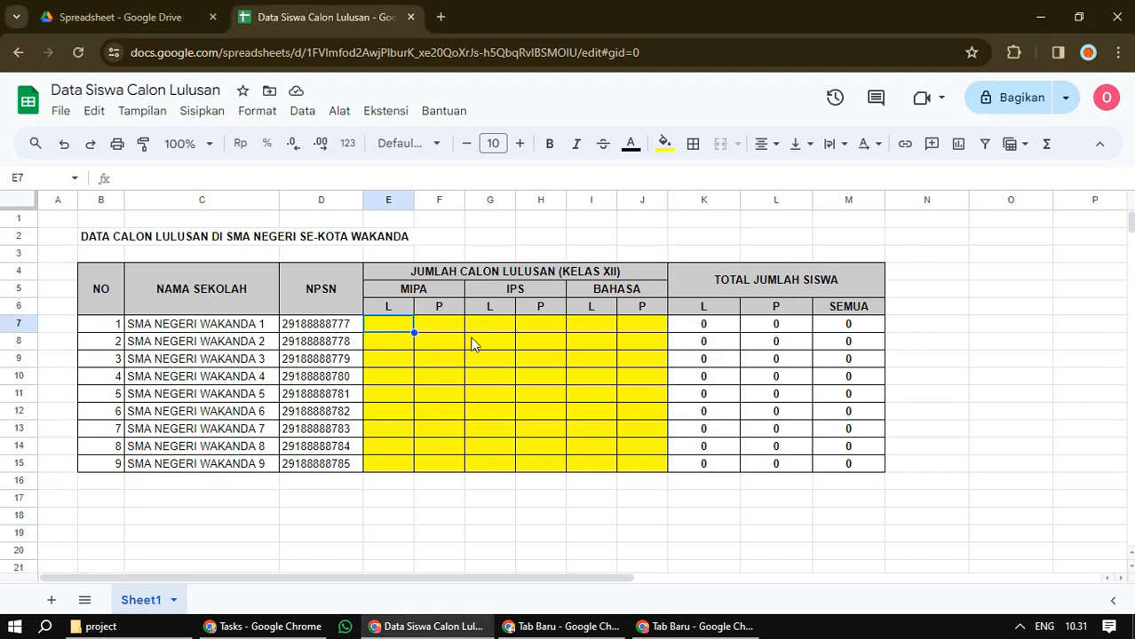
{"action": "left_click", "coordinate": [429, 379]}
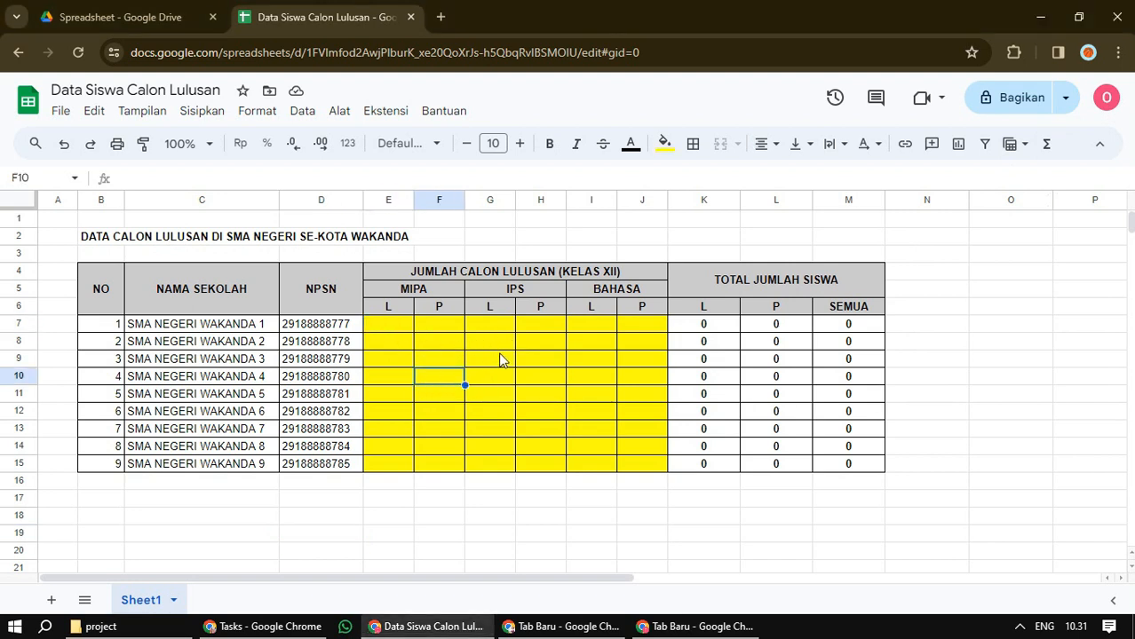
{"action": "left_click", "coordinate": [628, 341]}
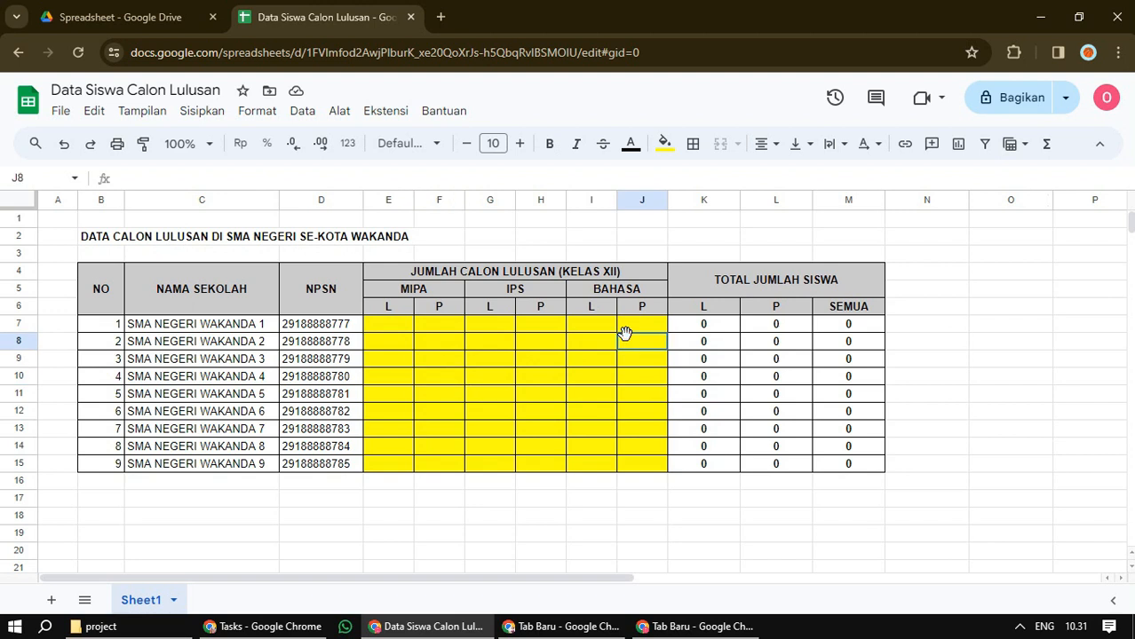
{"action": "left_click", "coordinate": [396, 327]}
{"action": "left_click", "coordinate": [474, 338]}
{"action": "left_click", "coordinate": [562, 325]}
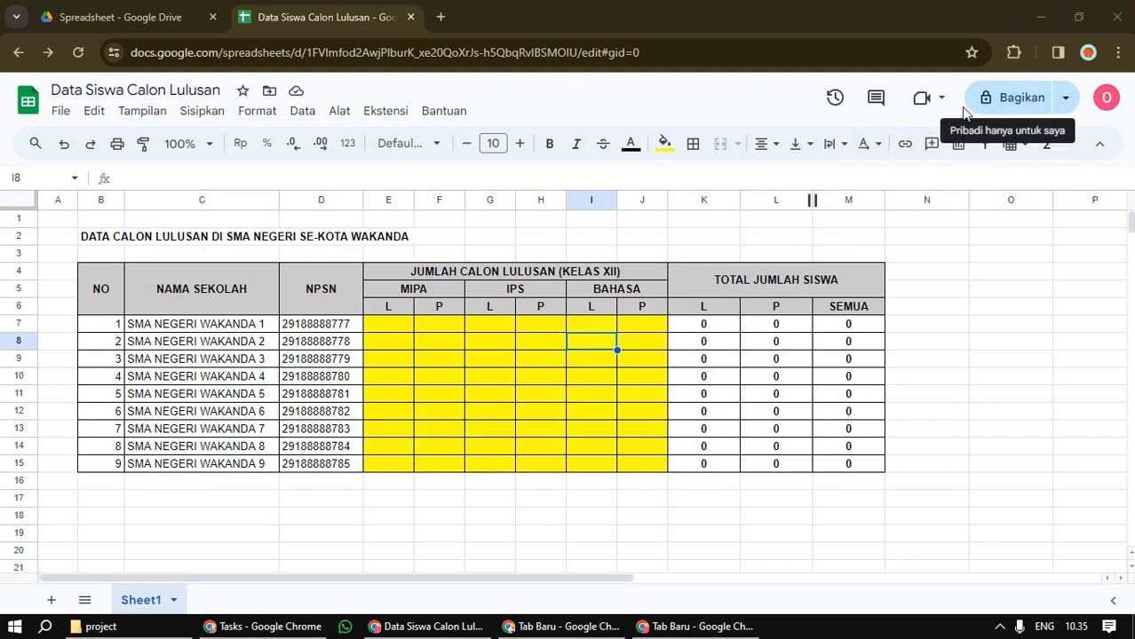
Open the spreadsheet's sharing settings and set general access to "Siapa saja yang memiliki link"
{"action": "left_click", "coordinate": [1021, 101]}
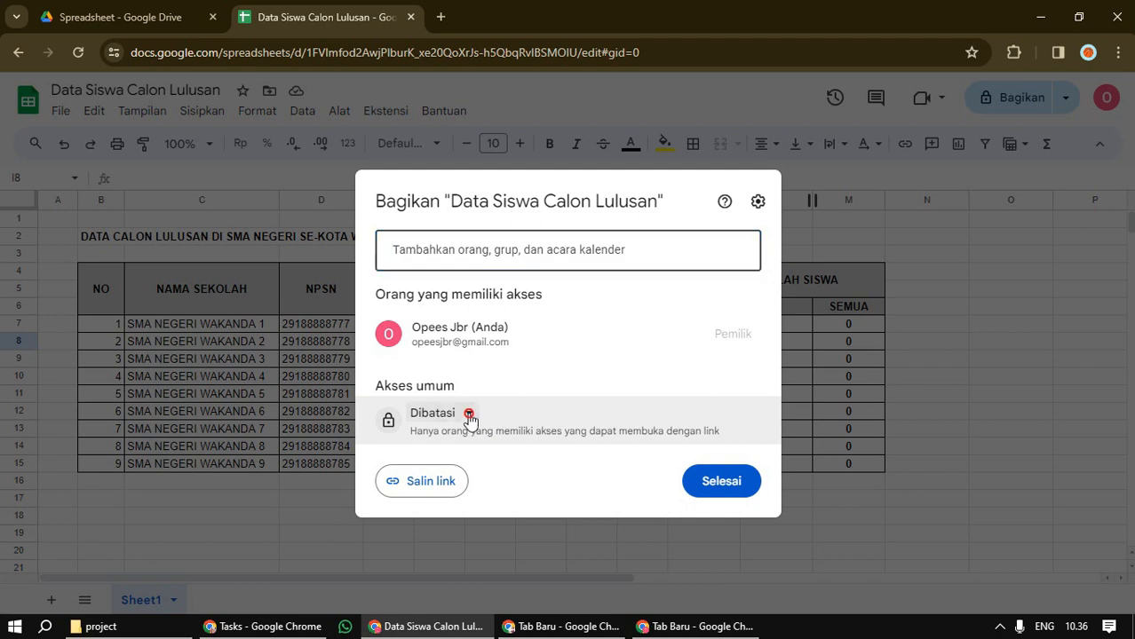
{"action": "left_click", "coordinate": [468, 416]}
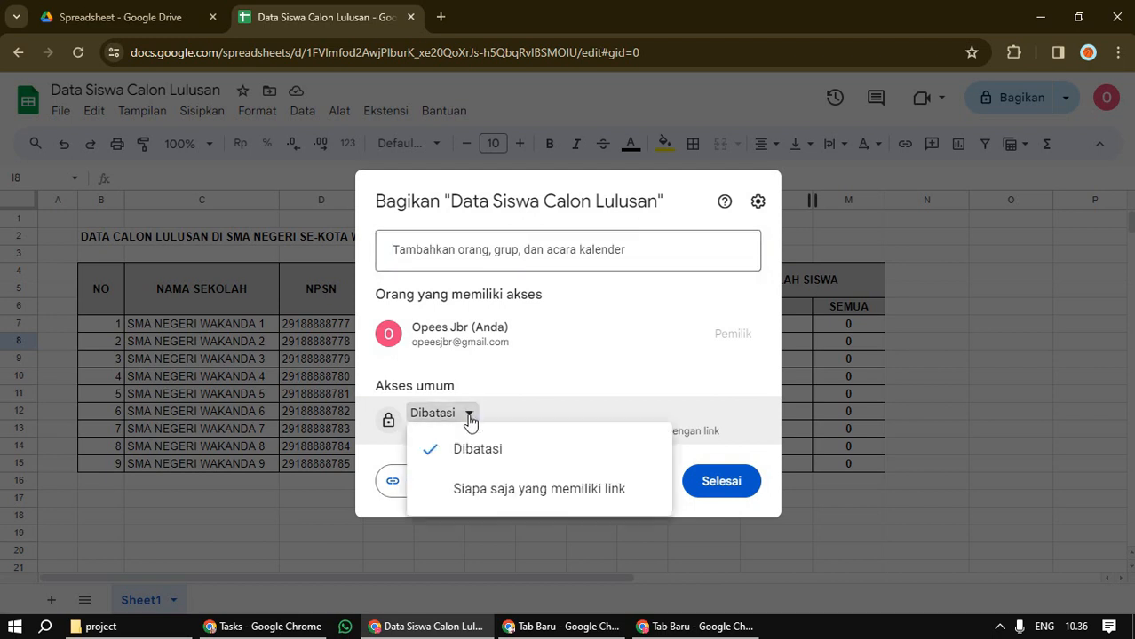
{"action": "left_click", "coordinate": [466, 492]}
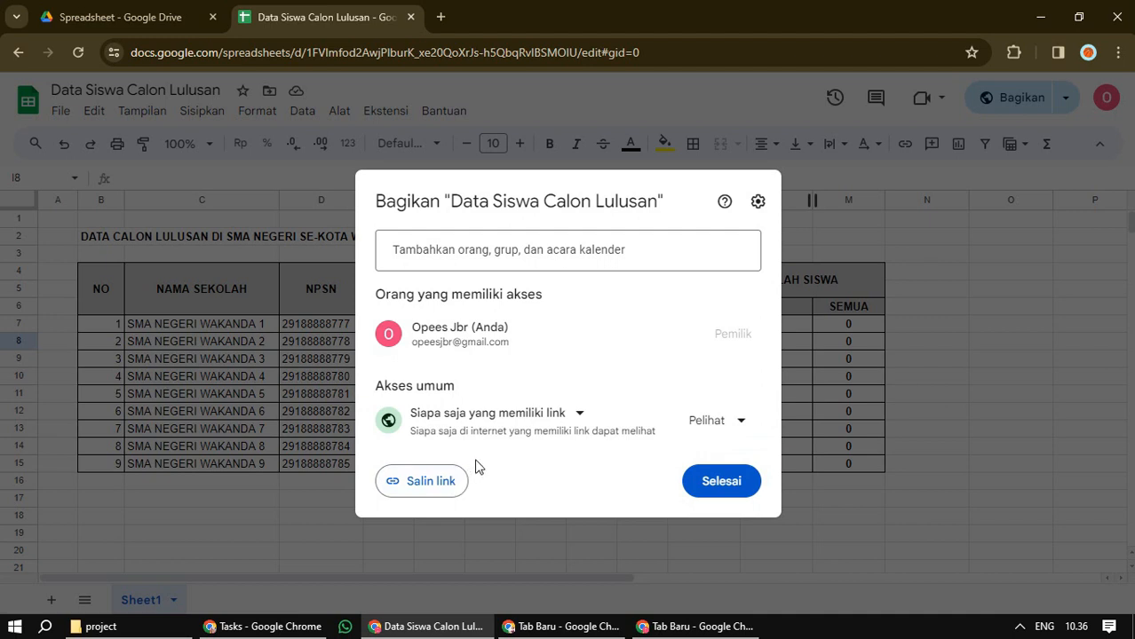
Change the role for anyone with the link to Pengomentar and then to Editor
{"action": "left_click", "coordinate": [740, 423]}
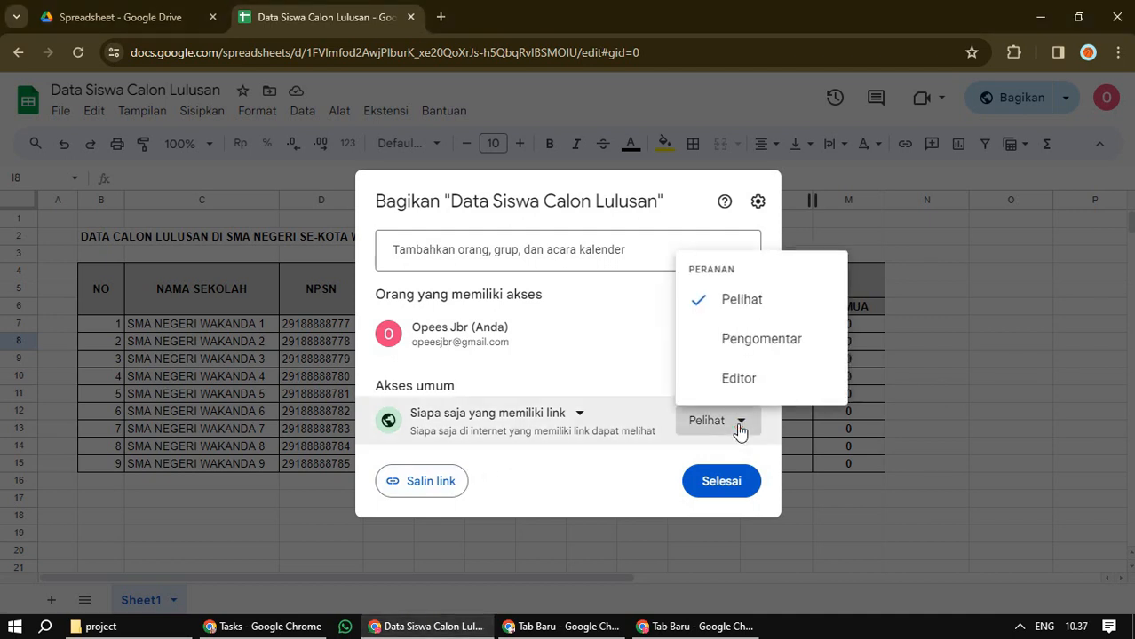
{"action": "left_click", "coordinate": [747, 346]}
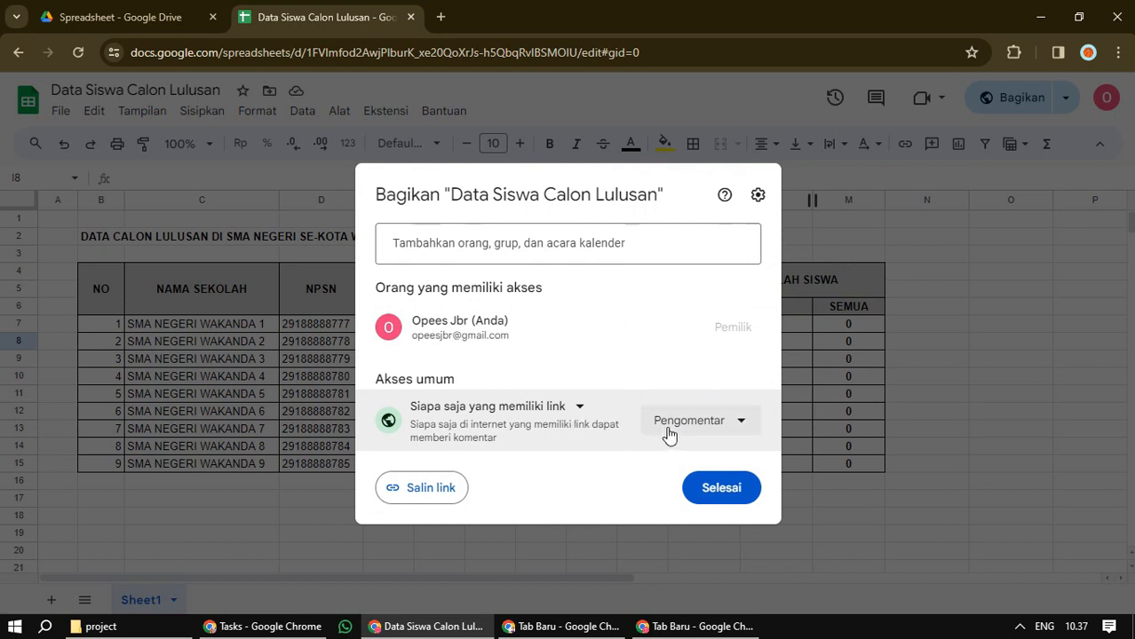
{"action": "left_click", "coordinate": [736, 424]}
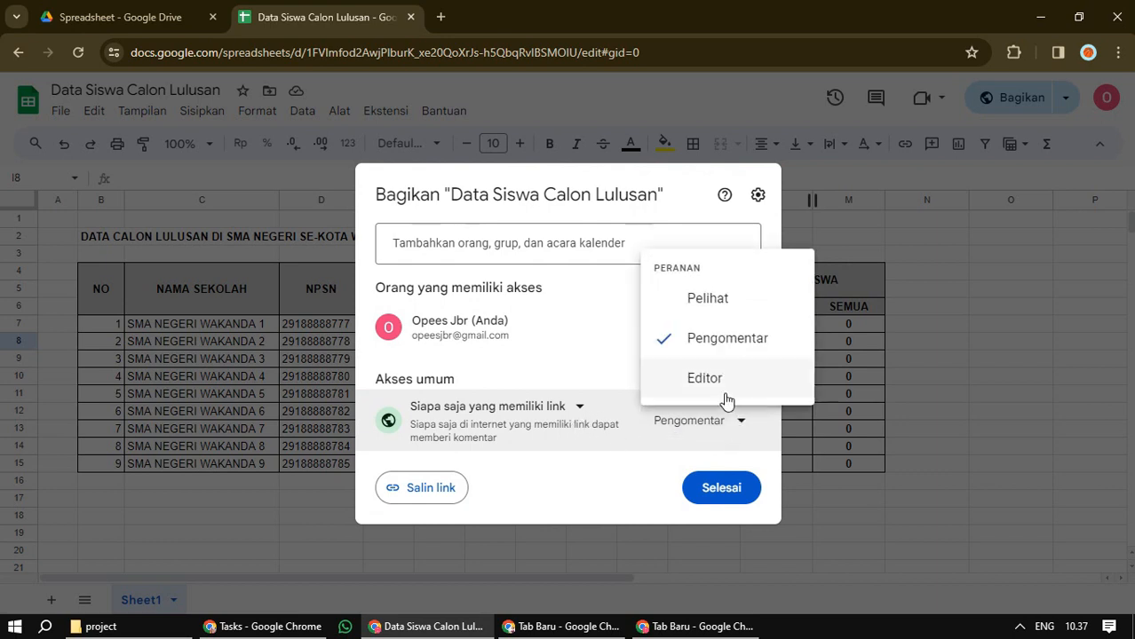
{"action": "left_click", "coordinate": [707, 380]}
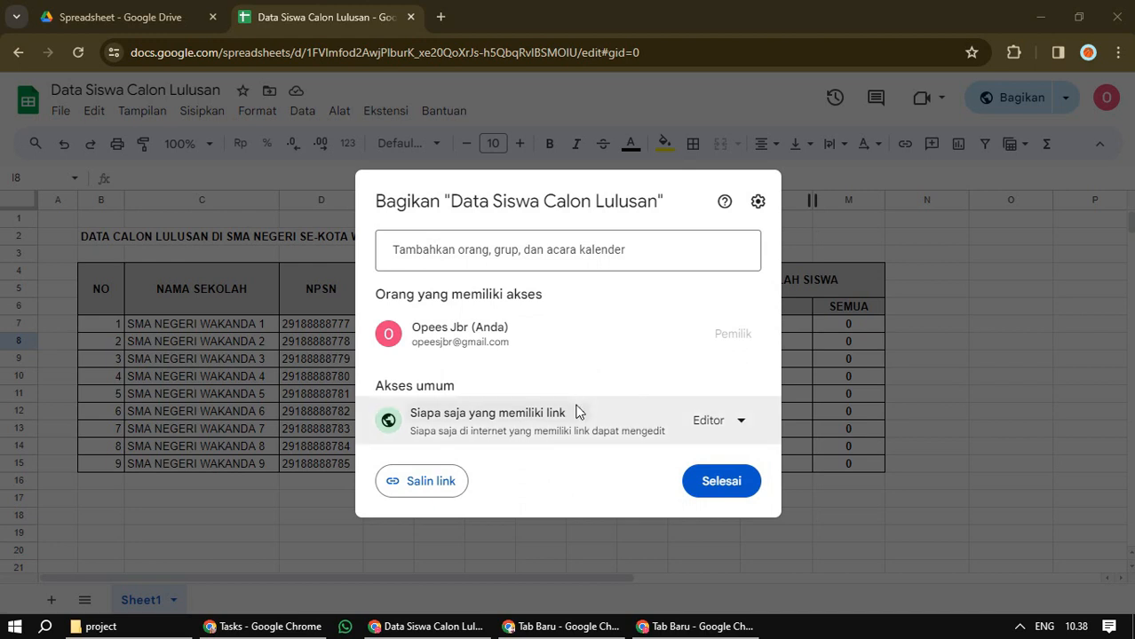
Set the spreadsheet's general access back to Dibatasi
{"action": "left_click", "coordinate": [573, 424]}
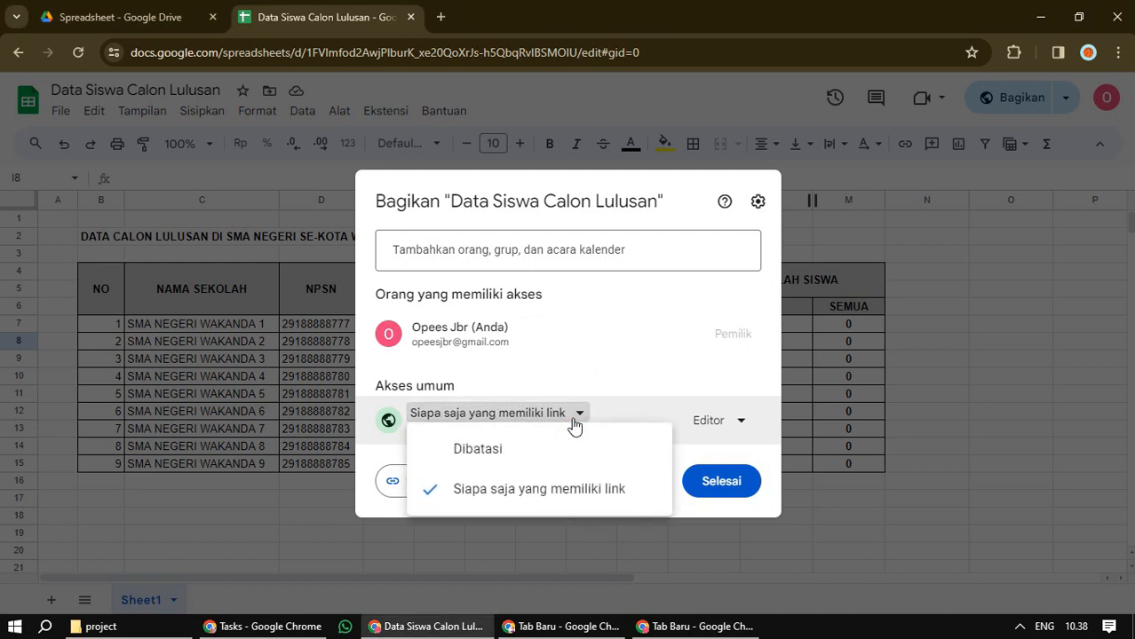
{"action": "left_click", "coordinate": [480, 450]}
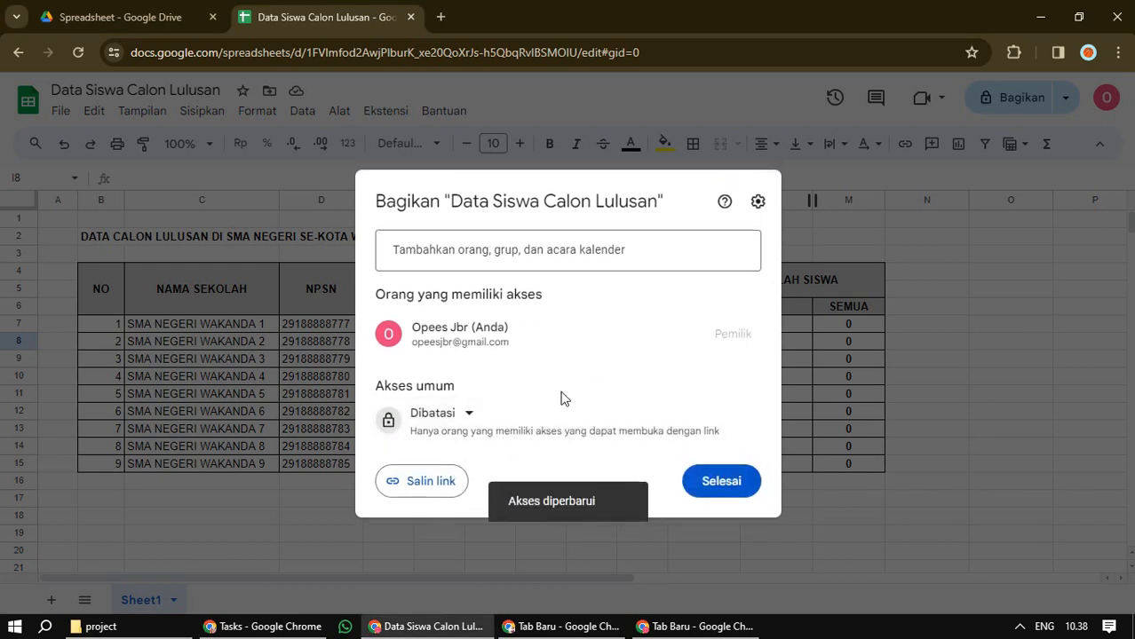
{"action": "mouse_move", "coordinate": [613, 353]}
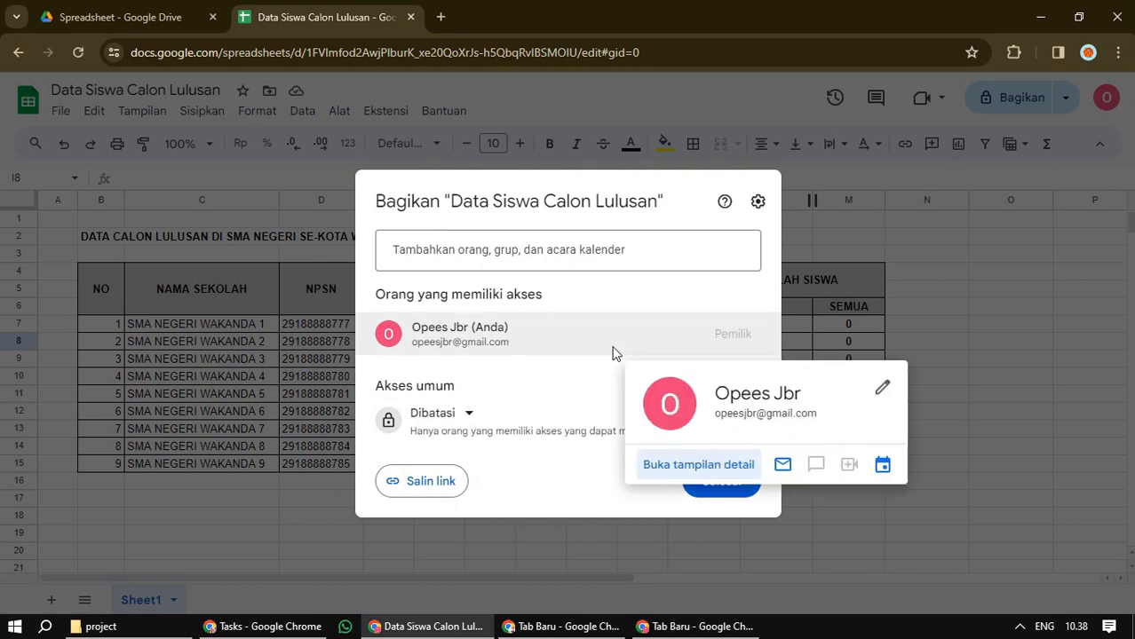
Add the first collaborator's e-mail to the sharing invitation and give them the Pelihat role
{"action": "left_click", "coordinate": [457, 249]}
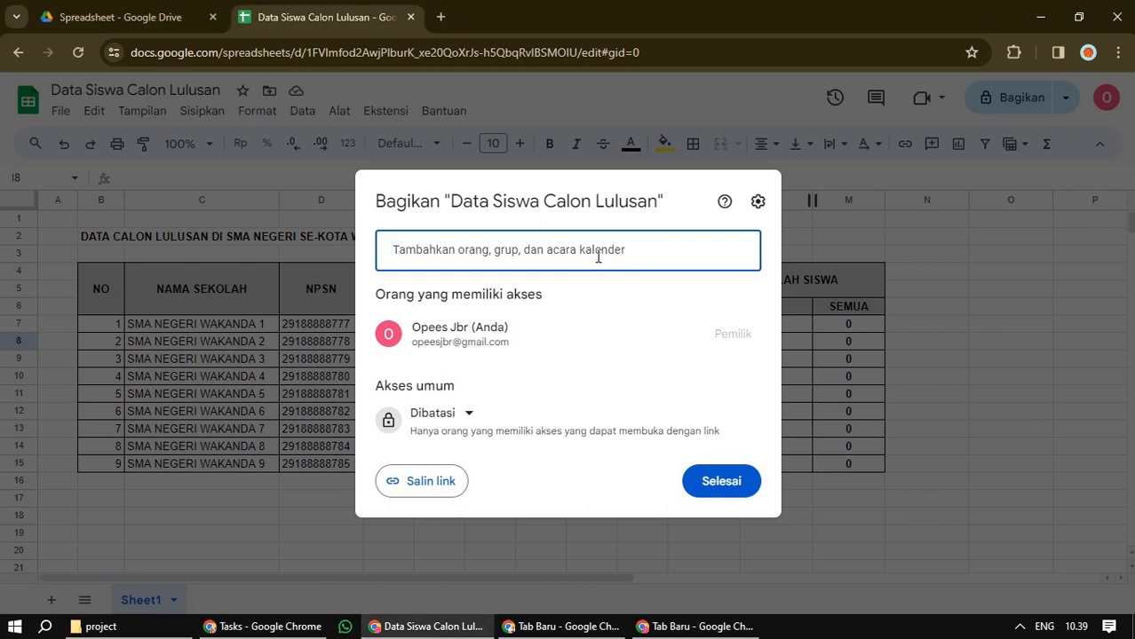
{"action": "key", "text": "ctrl+v"}
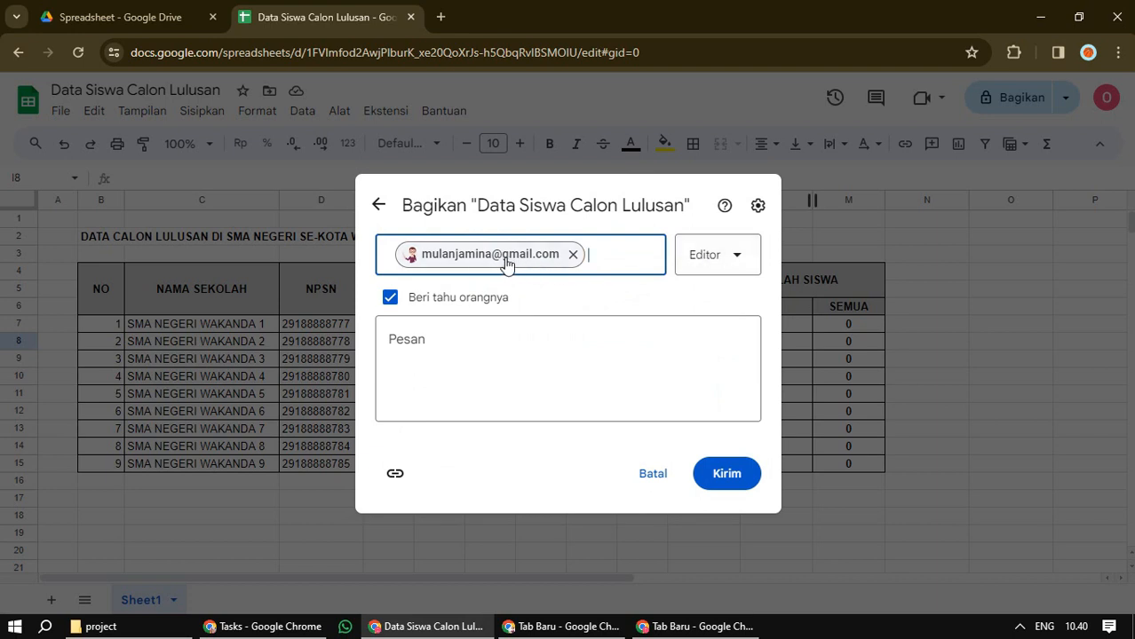
{"action": "mouse_move", "coordinate": [460, 264]}
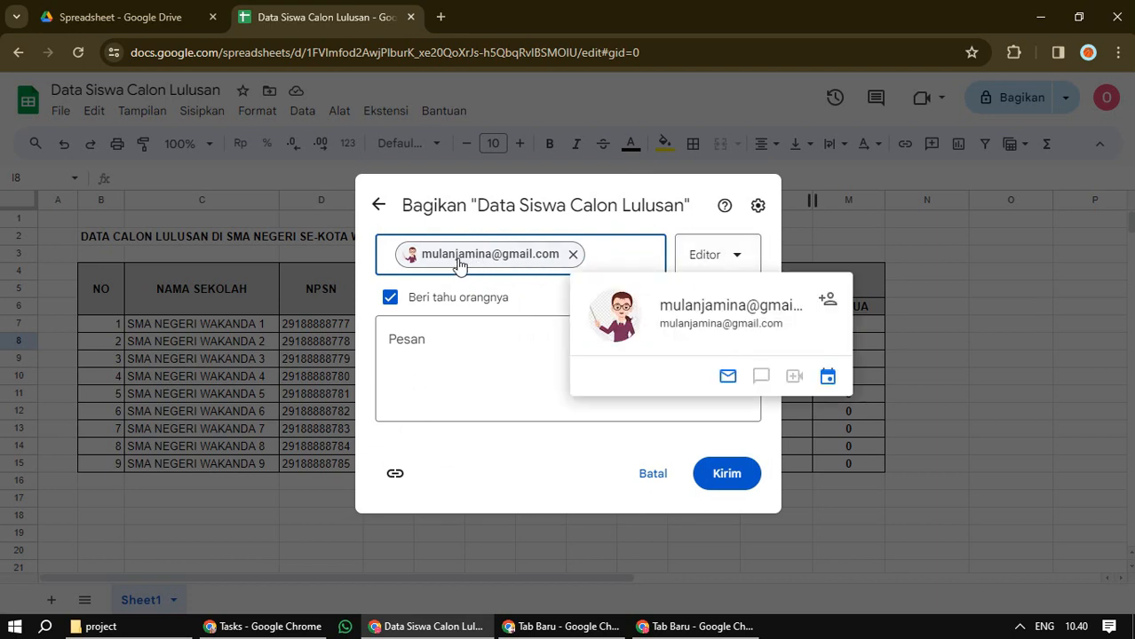
{"action": "left_click", "coordinate": [735, 258]}
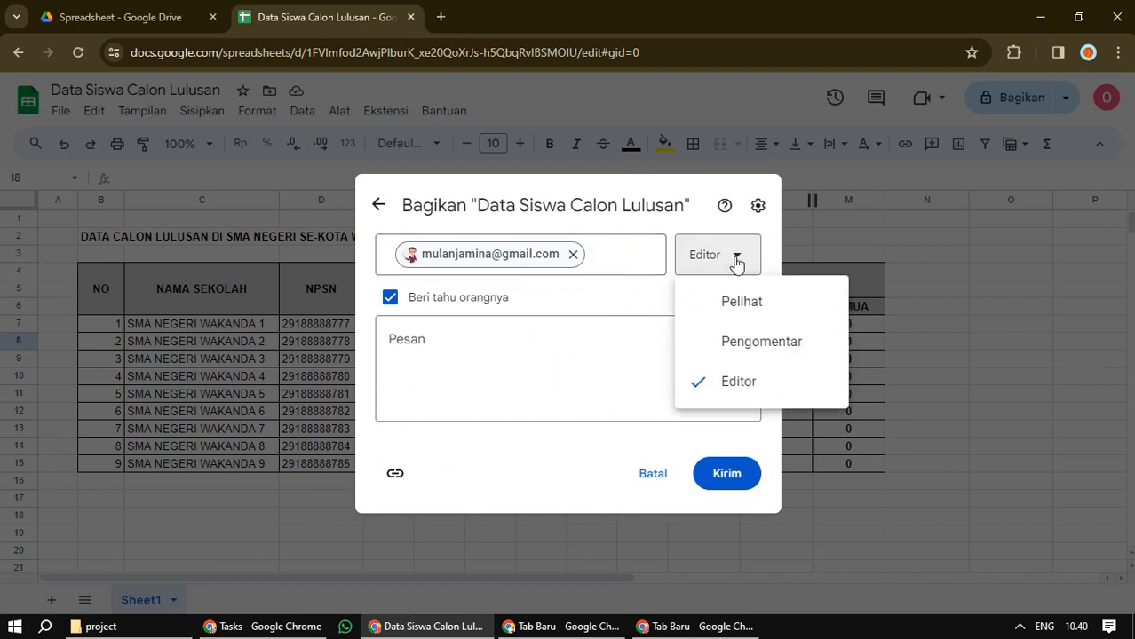
{"action": "left_click", "coordinate": [744, 306]}
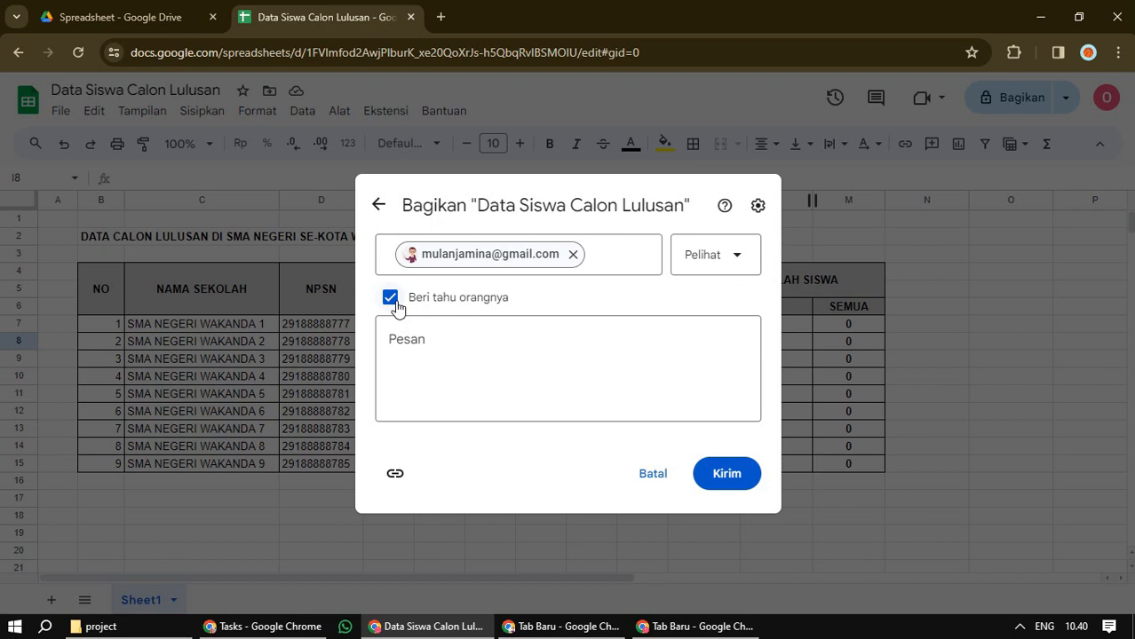
Write the message "silahkan diakses" in the invitation and send it
{"action": "left_click", "coordinate": [420, 334]}
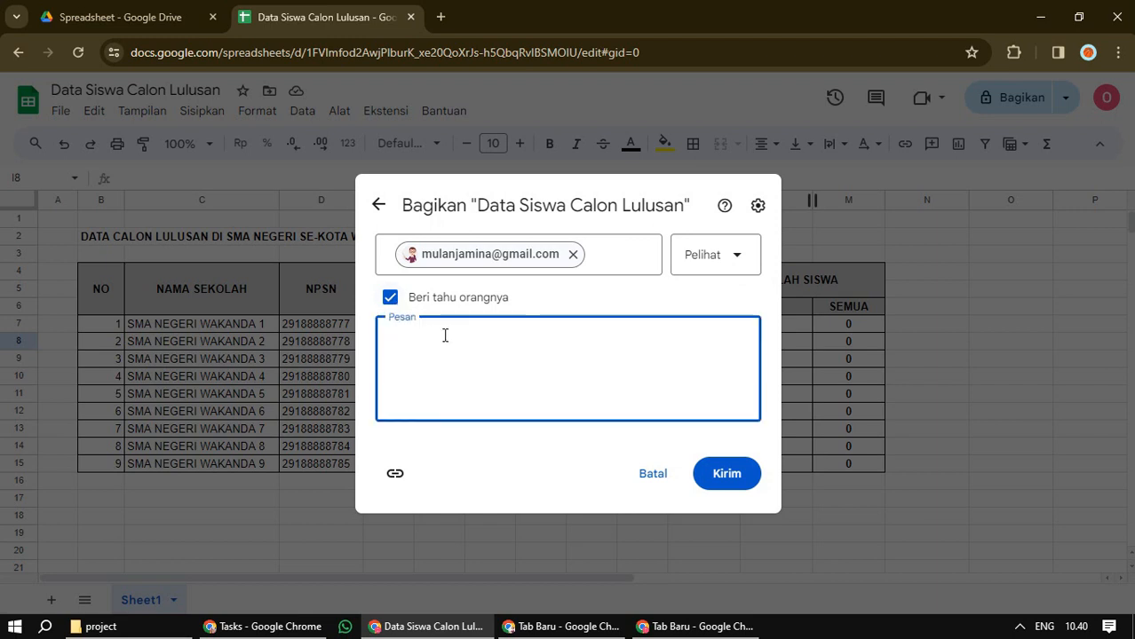
{"action": "type", "text": "silahkan dia"}
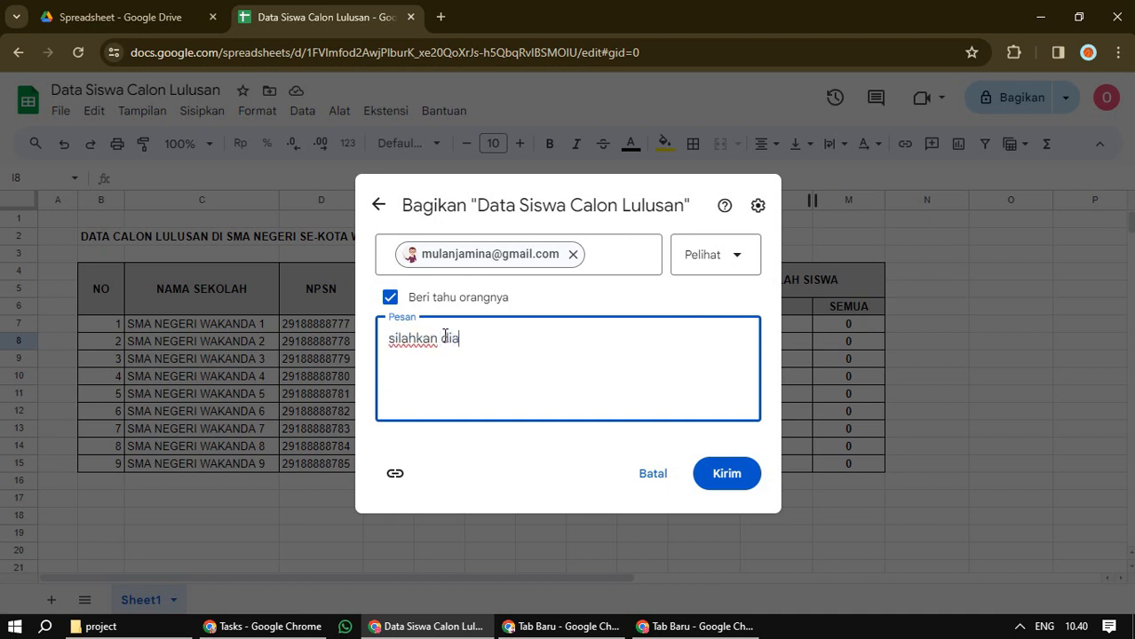
{"action": "type", "text": "kses"}
{"action": "left_click", "coordinate": [727, 476]}
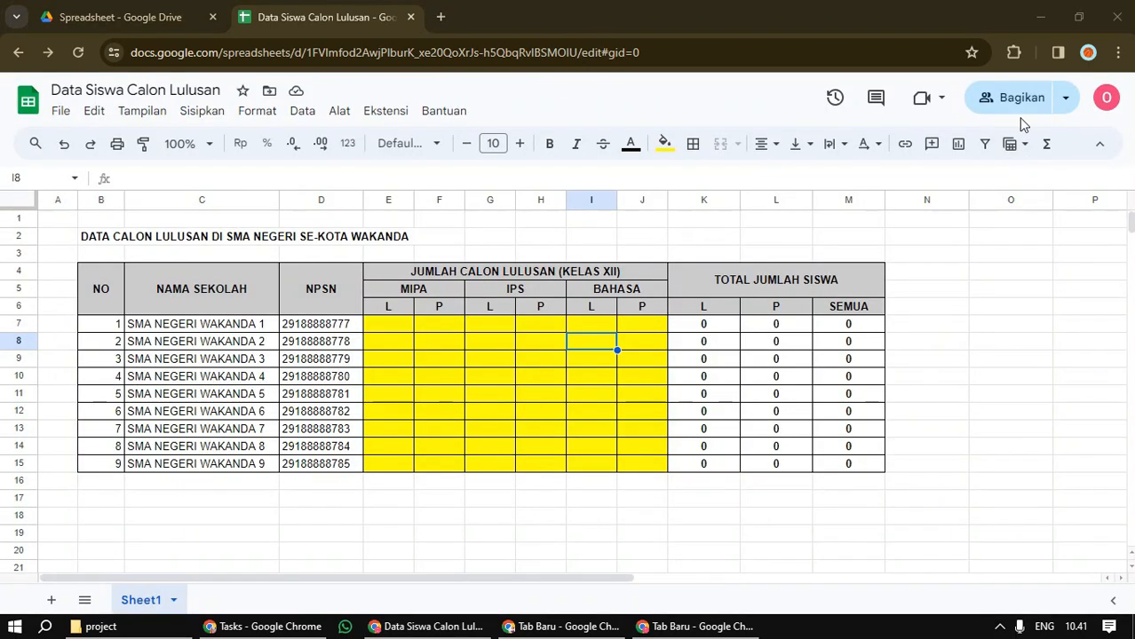
Add the second collaborator's e-mail to the spreadsheet's sharing invitation with the Editor role
{"action": "left_click", "coordinate": [1015, 98]}
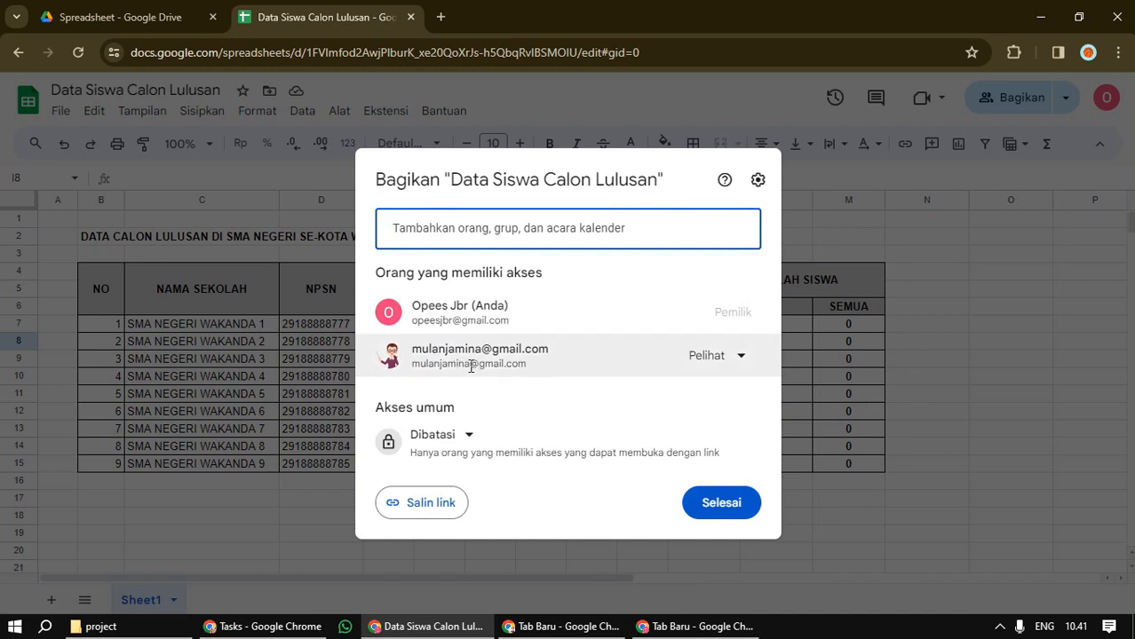
{"action": "mouse_move", "coordinate": [511, 363]}
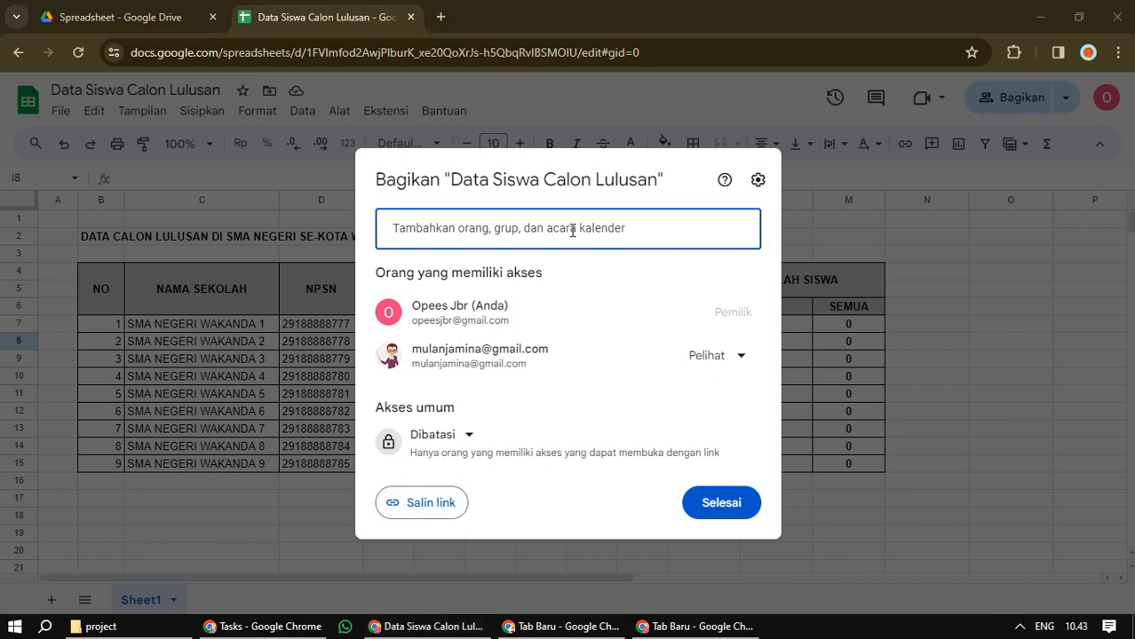
{"action": "left_click", "coordinate": [470, 231]}
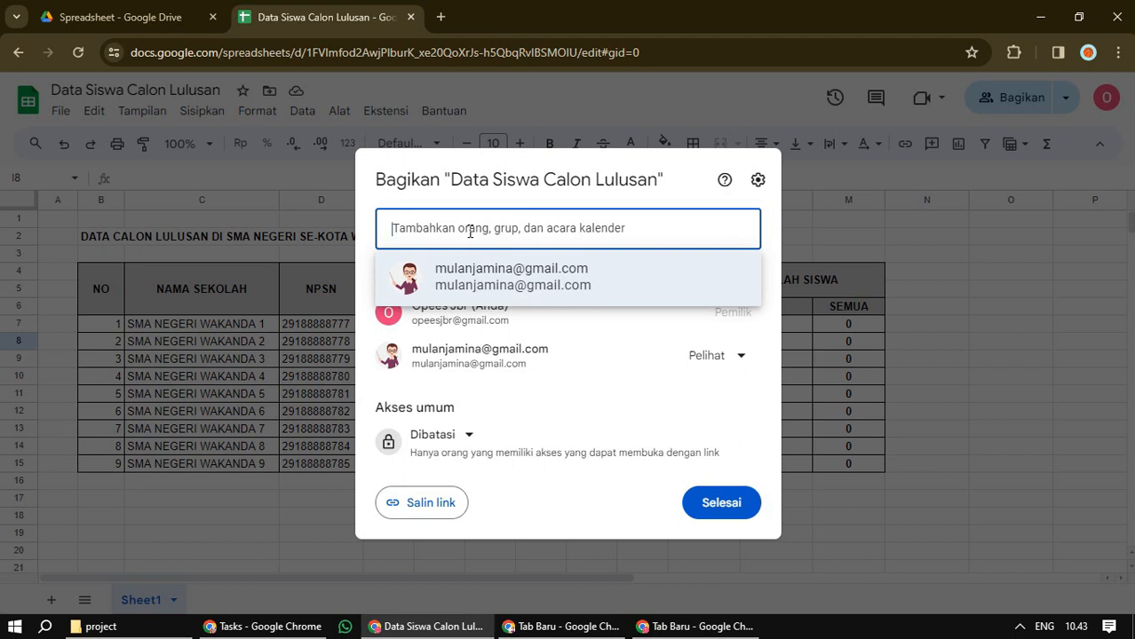
{"action": "key", "text": "ctrl+v"}
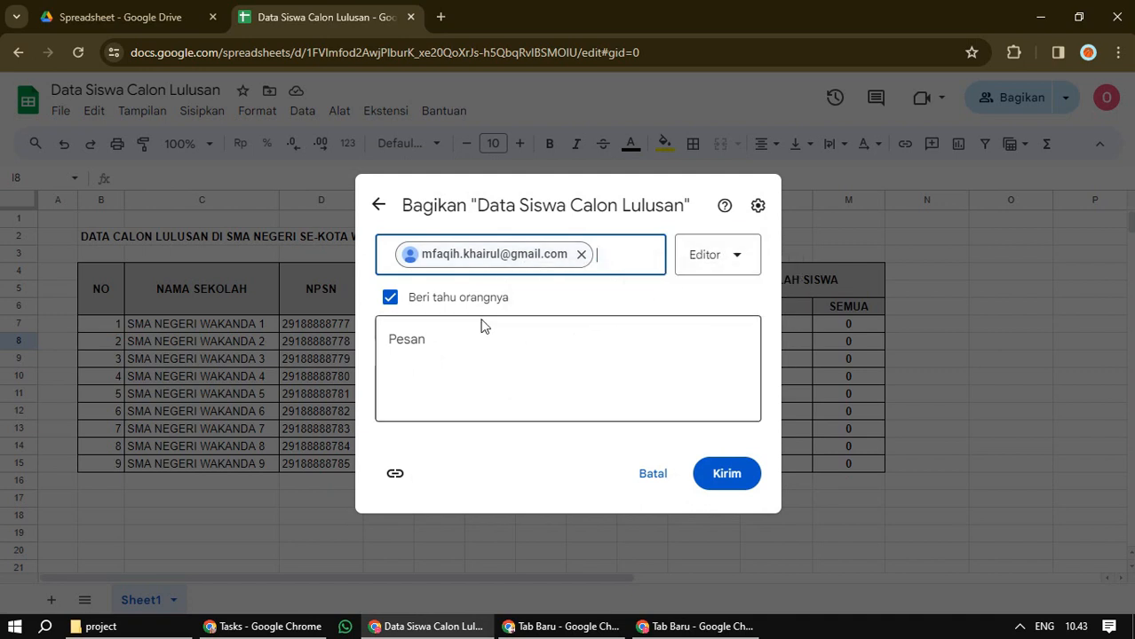
Send the invitation with the message "silahkan edit" and check the list of people with access
{"action": "left_click", "coordinate": [408, 339]}
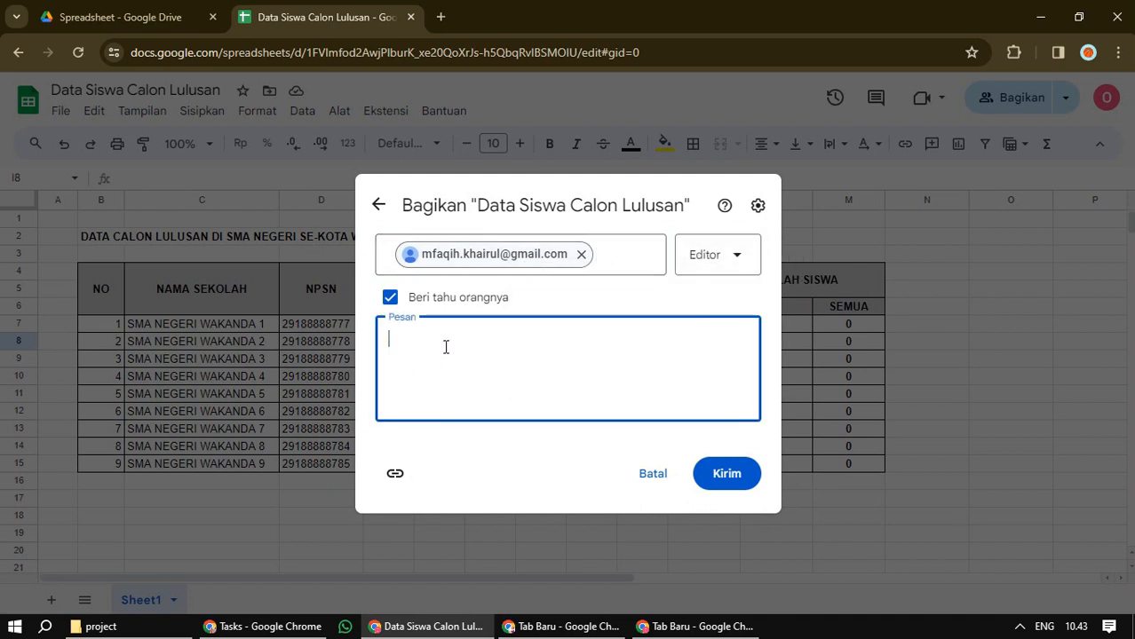
{"action": "type", "text": "silahkan e"}
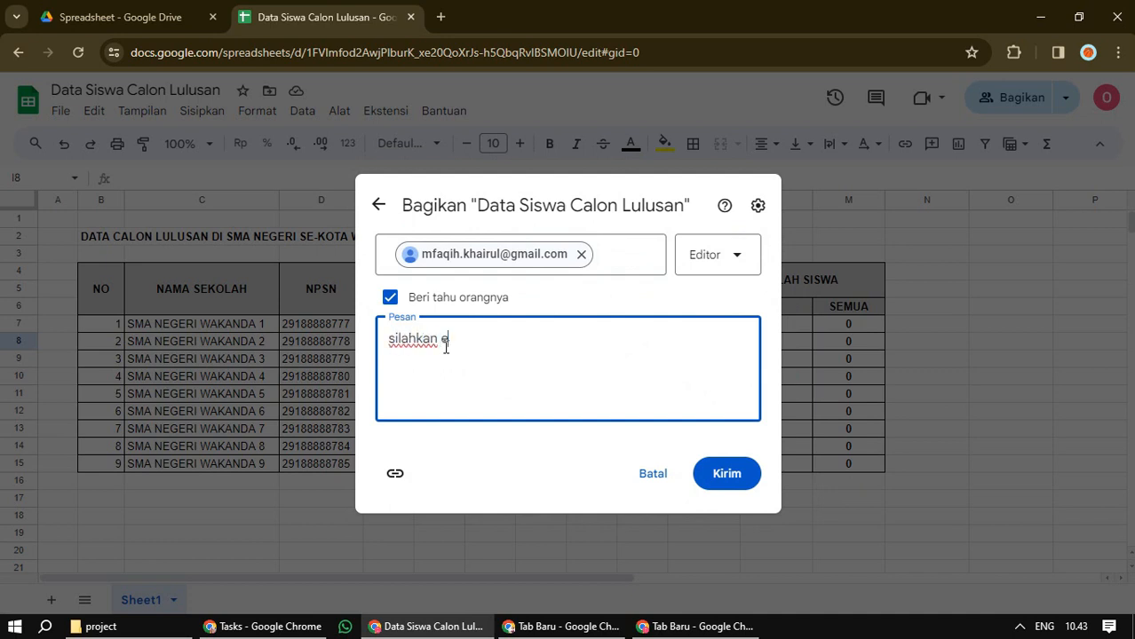
{"action": "type", "text": "dit"}
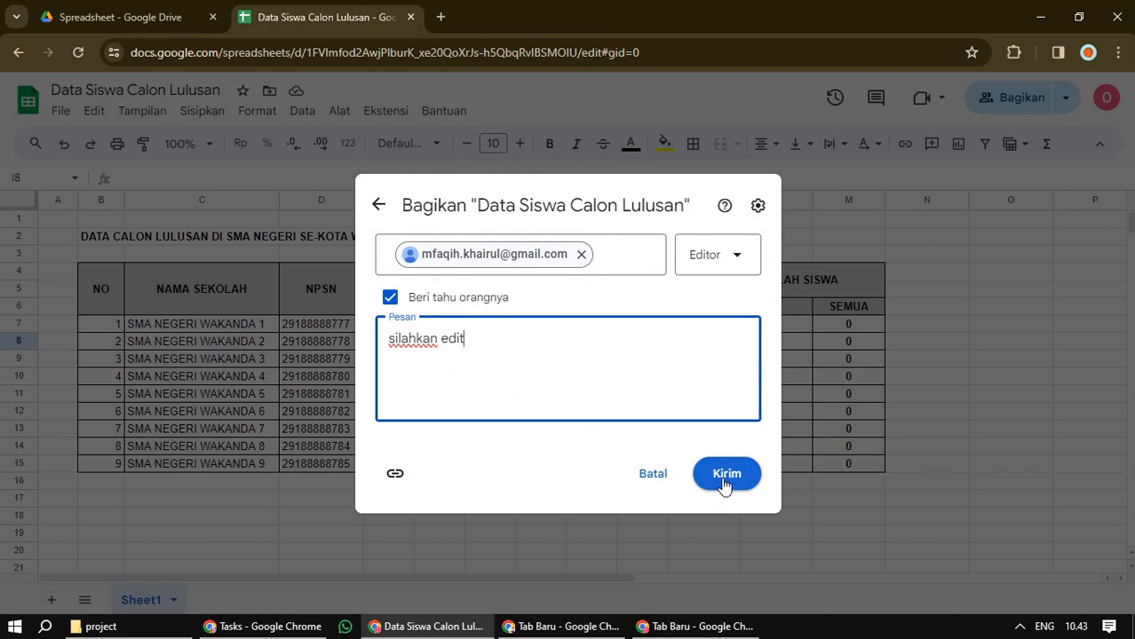
{"action": "left_click", "coordinate": [725, 479]}
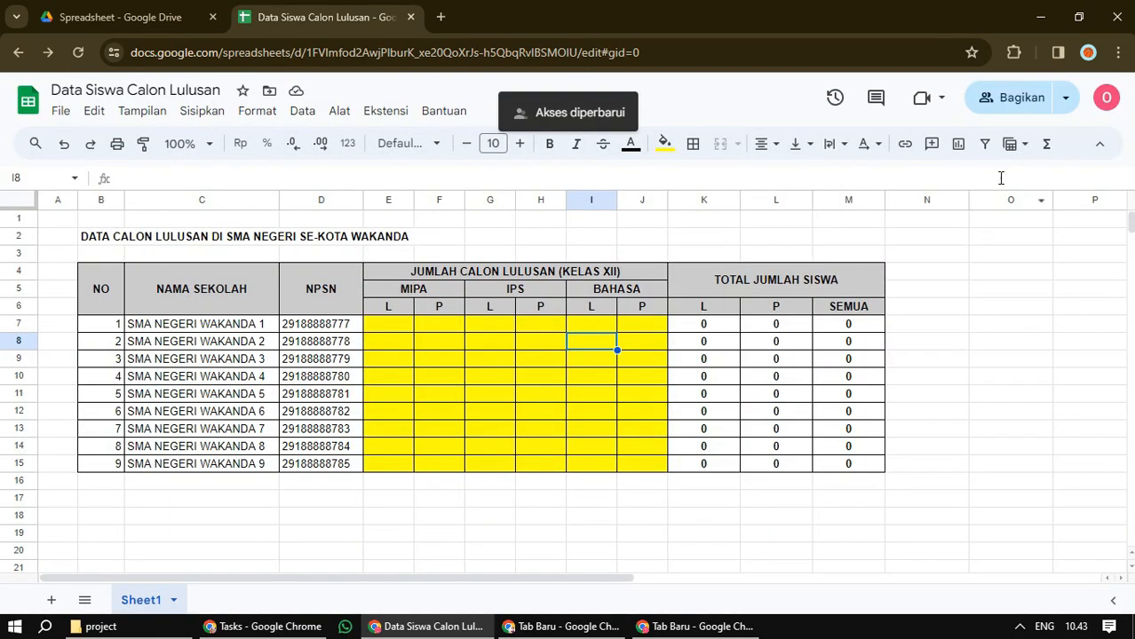
{"action": "left_click", "coordinate": [1015, 96]}
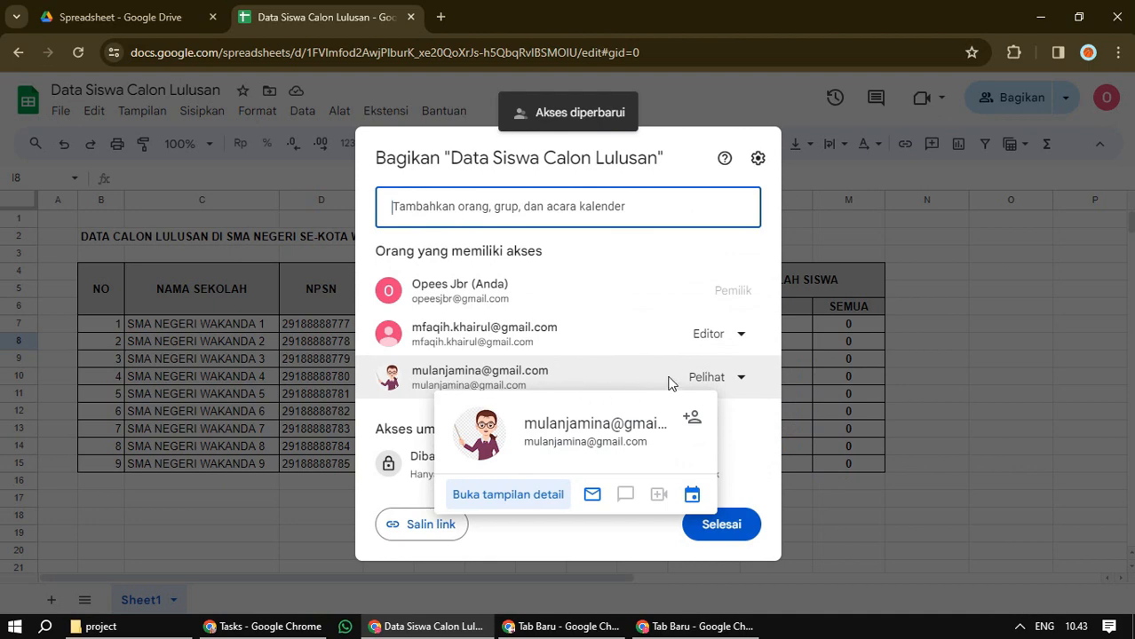
{"action": "left_click", "coordinate": [864, 415]}
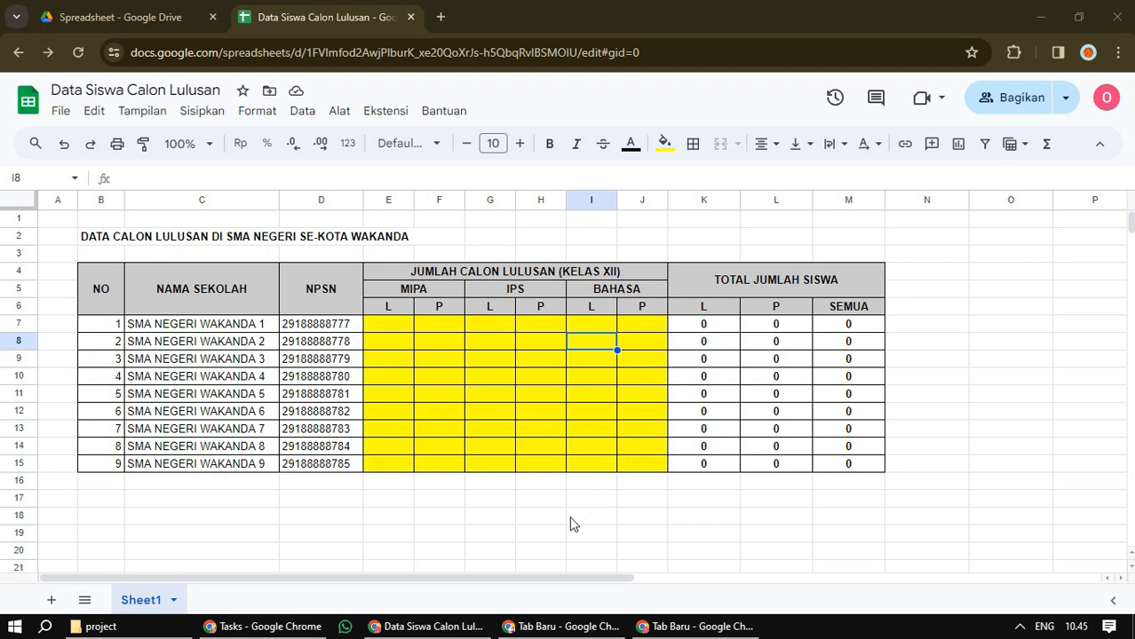
Switch to the viewer's Chrome window and open the shared spreadsheet from the invitation e-mail in Gmail
{"action": "mouse_move", "coordinate": [562, 619]}
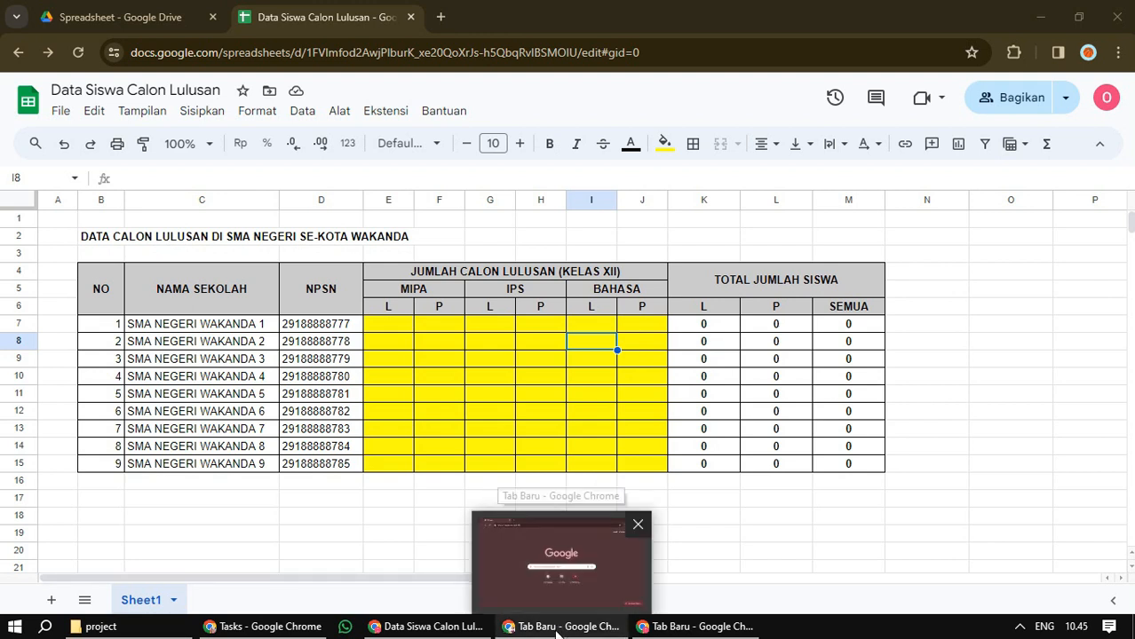
{"action": "left_click", "coordinate": [560, 585]}
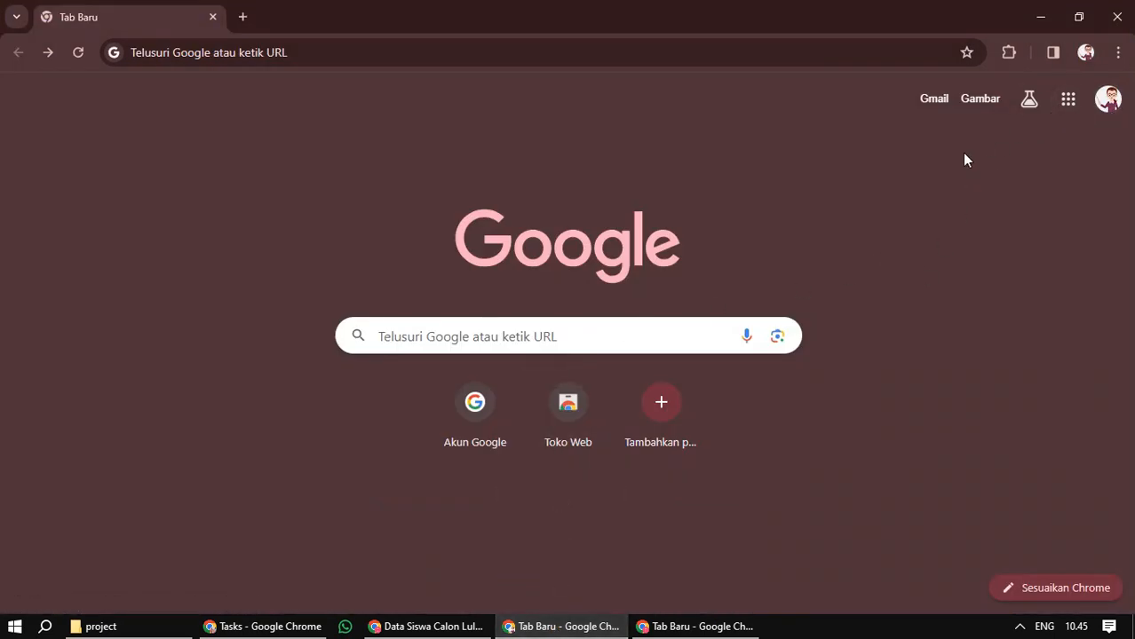
{"action": "left_click", "coordinate": [936, 103]}
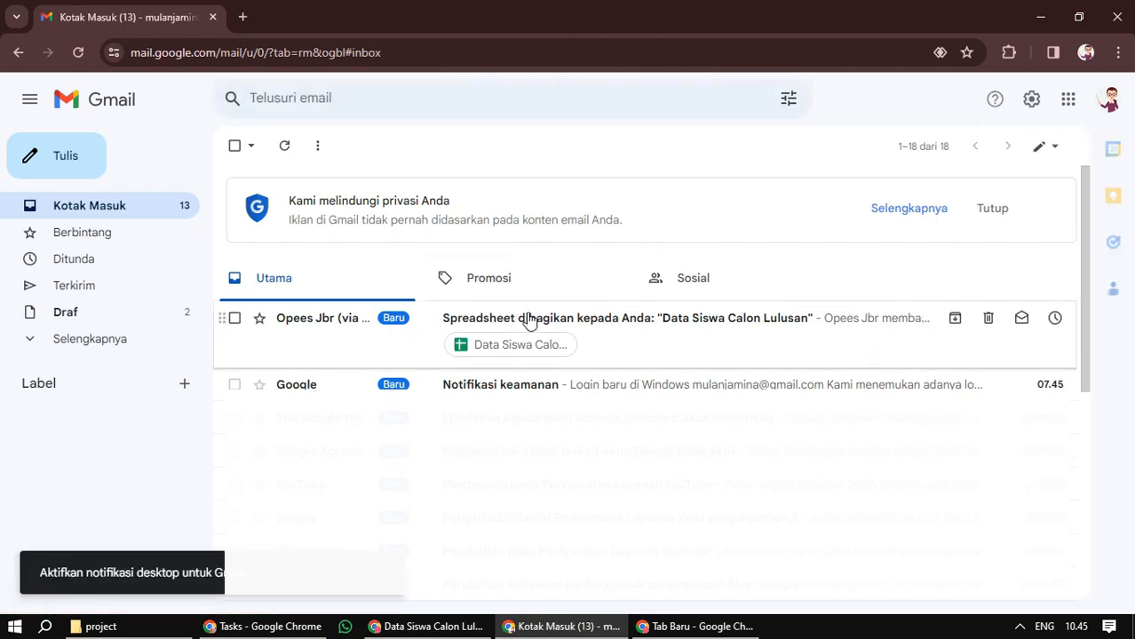
{"action": "left_click", "coordinate": [544, 277]}
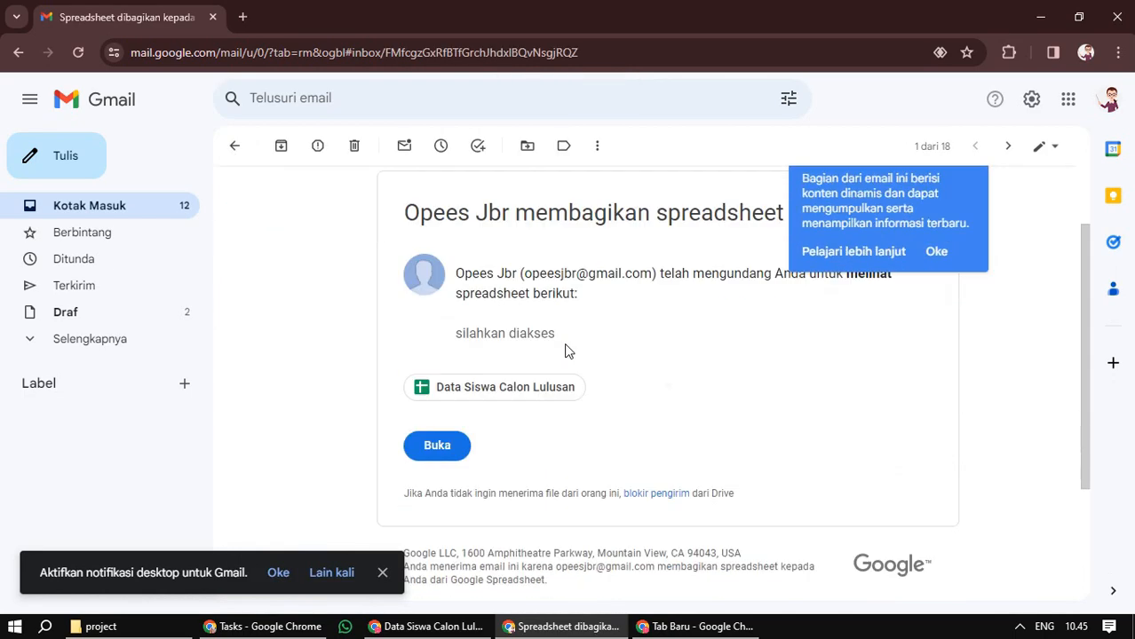
{"action": "scroll", "coordinate": [569, 351], "scroll_direction": "down", "scroll_amount": 1}
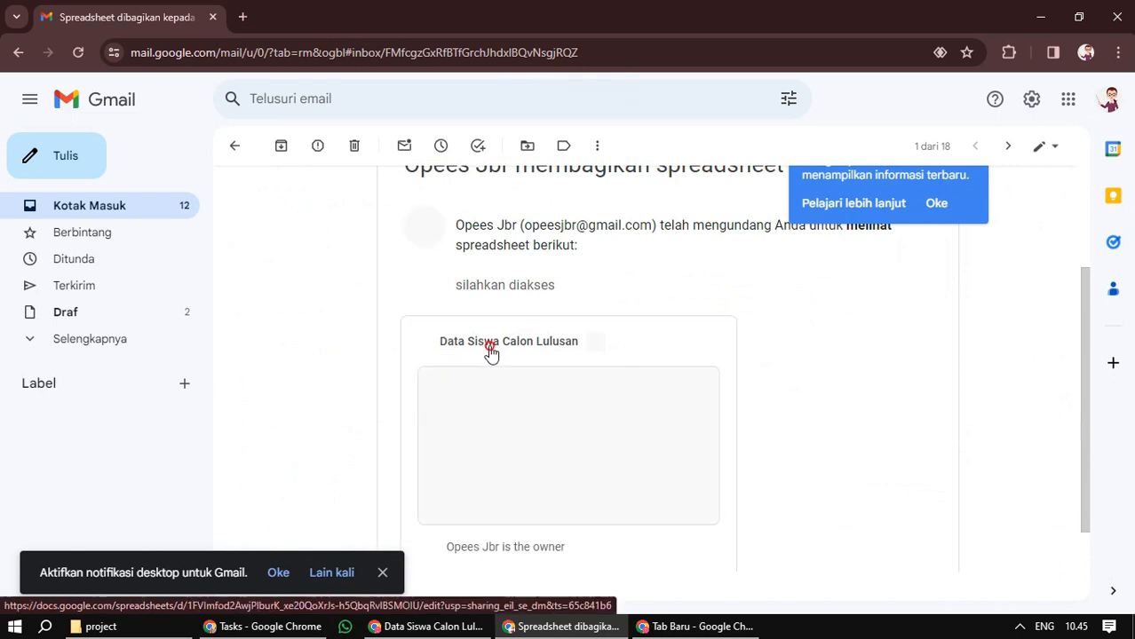
{"action": "left_click", "coordinate": [491, 351]}
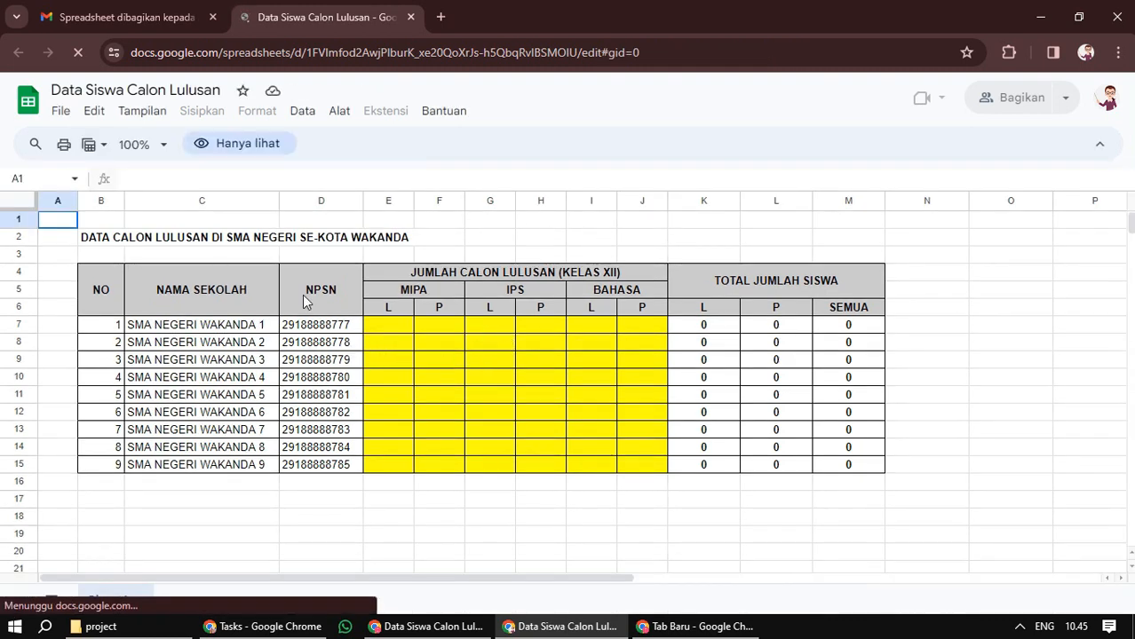
Test the viewer's access by selecting several yellow cells in the MIPA, IPS and BAHASA columns
{"action": "left_click", "coordinate": [422, 327]}
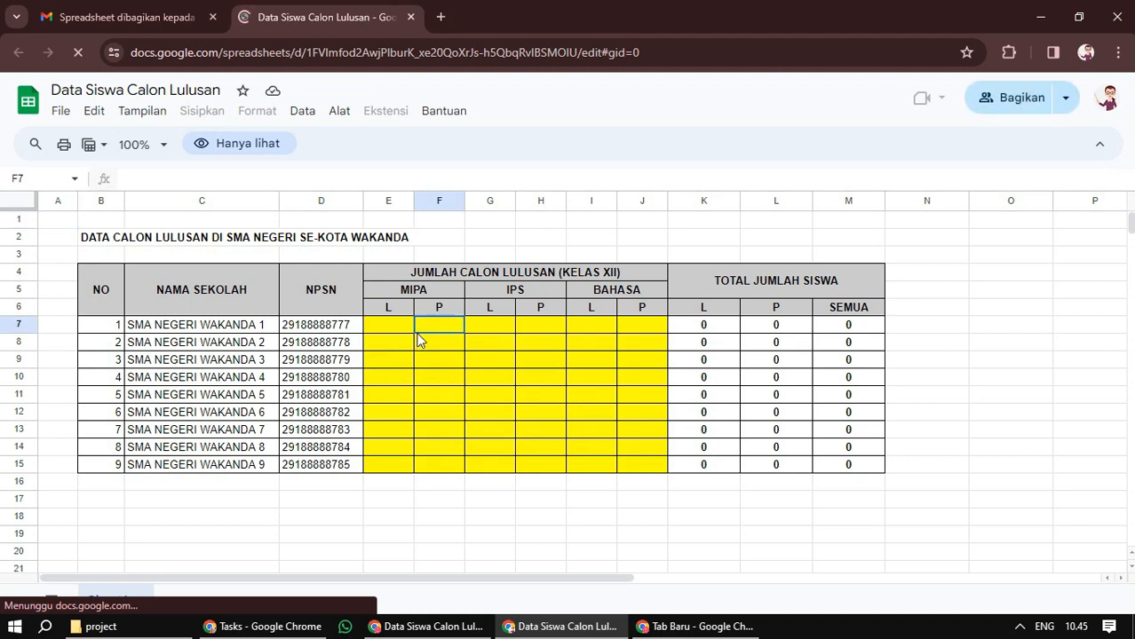
{"action": "left_click", "coordinate": [488, 330]}
{"action": "left_click", "coordinate": [609, 358]}
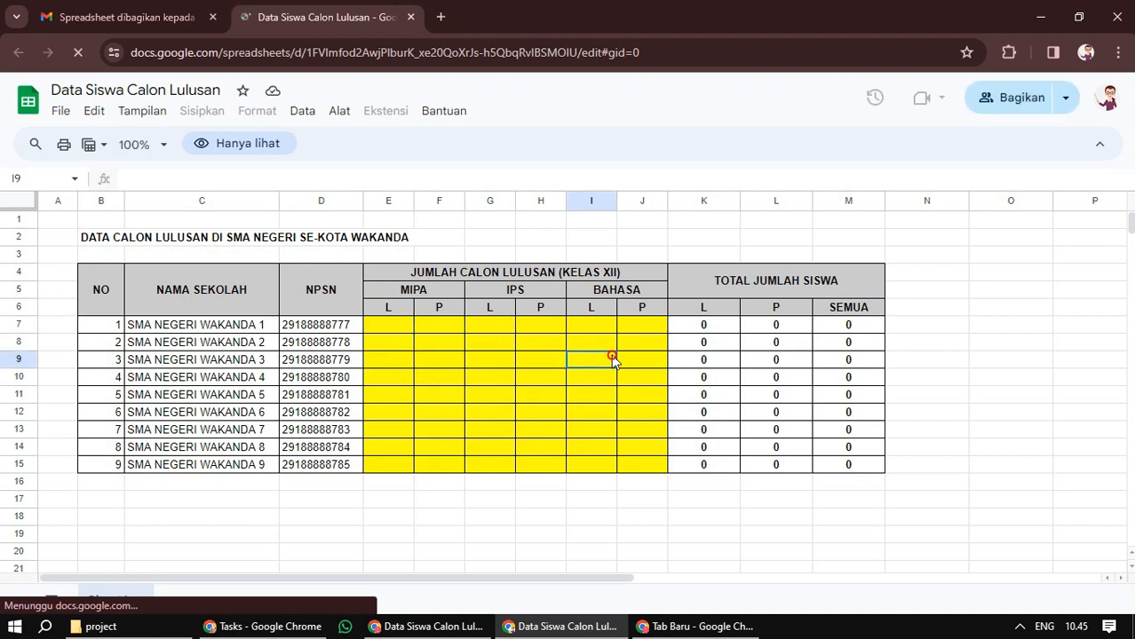
{"action": "left_click", "coordinate": [502, 341]}
{"action": "left_click", "coordinate": [484, 359]}
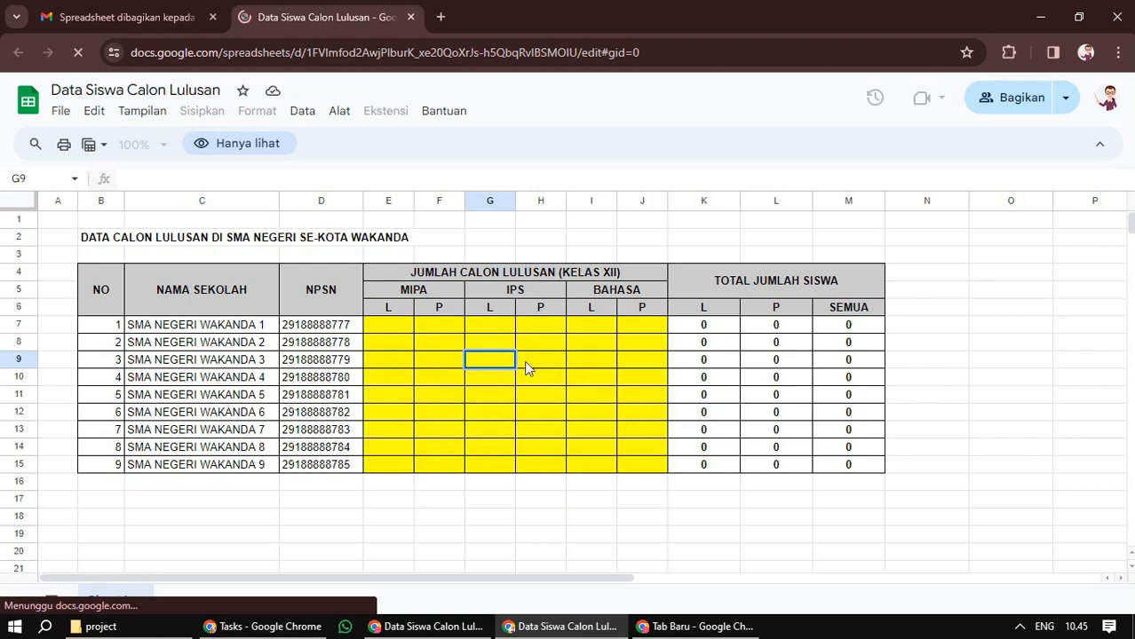
{"action": "left_click", "coordinate": [570, 359]}
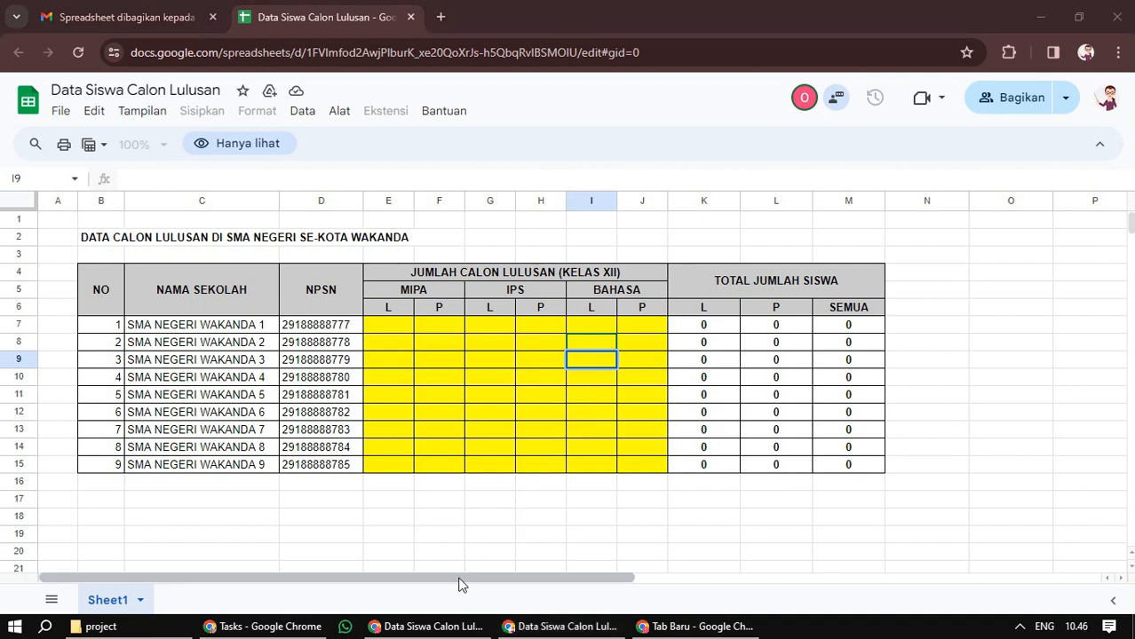
Return to the owner's spreadsheet window and check who is viewing the file and which roles people have
{"action": "left_click", "coordinate": [433, 629]}
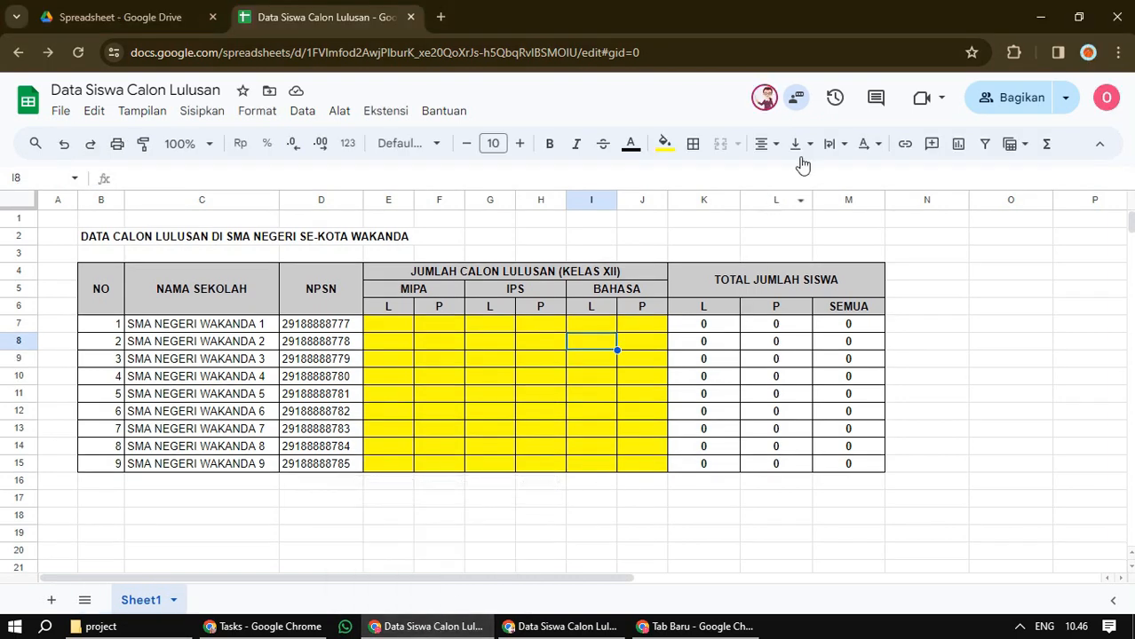
{"action": "mouse_move", "coordinate": [760, 105]}
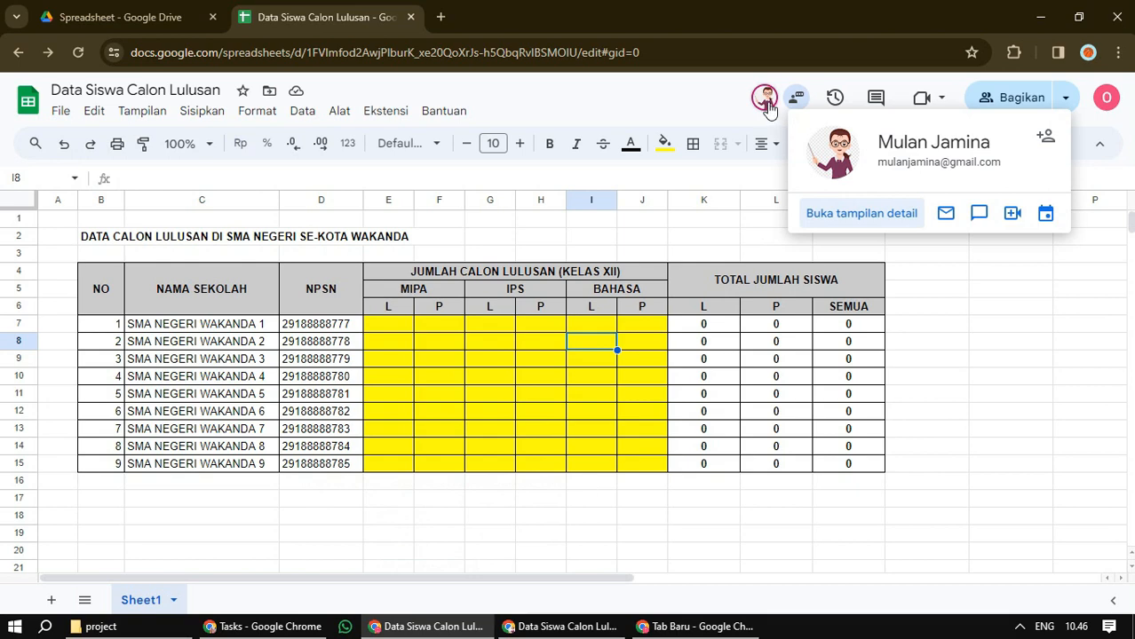
{"action": "left_click", "coordinate": [1106, 99]}
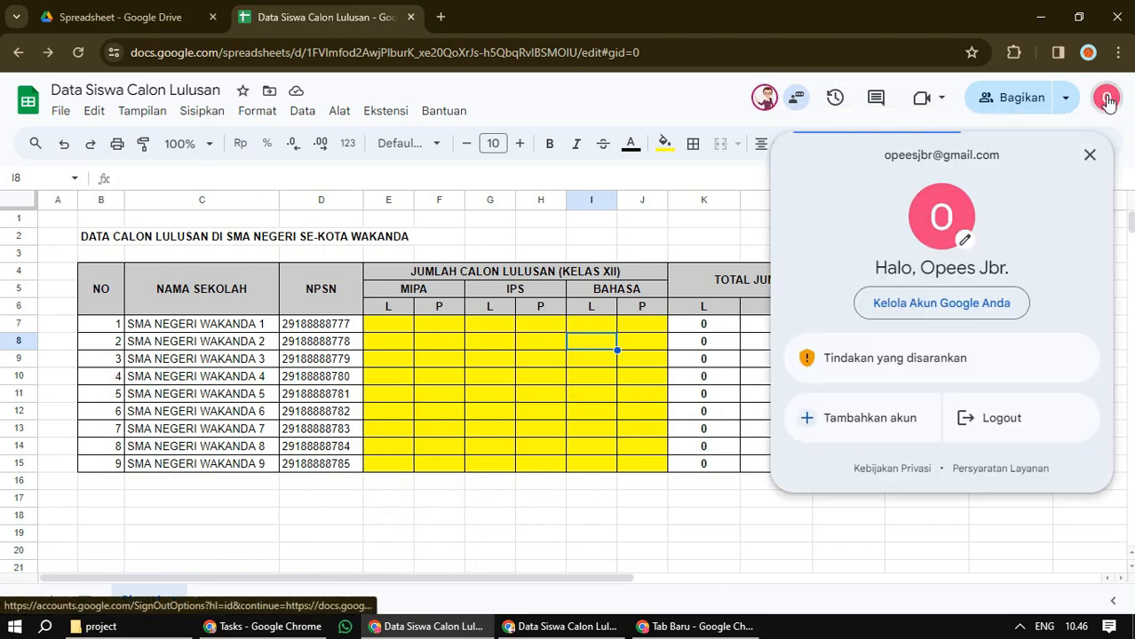
{"action": "left_click", "coordinate": [688, 103]}
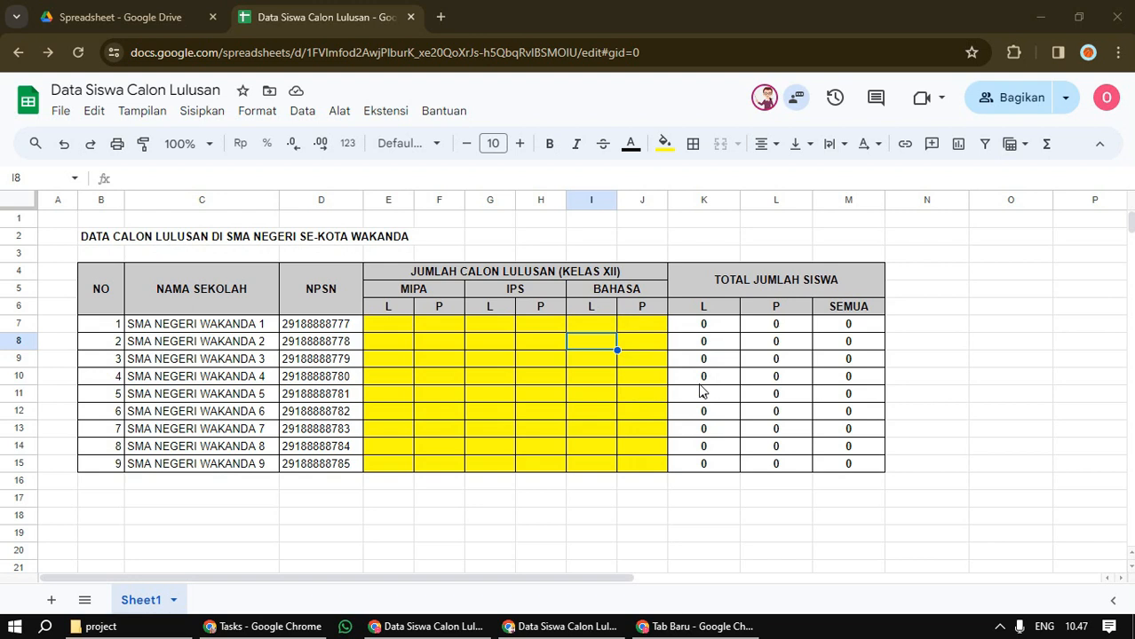
{"action": "left_click", "coordinate": [1020, 105]}
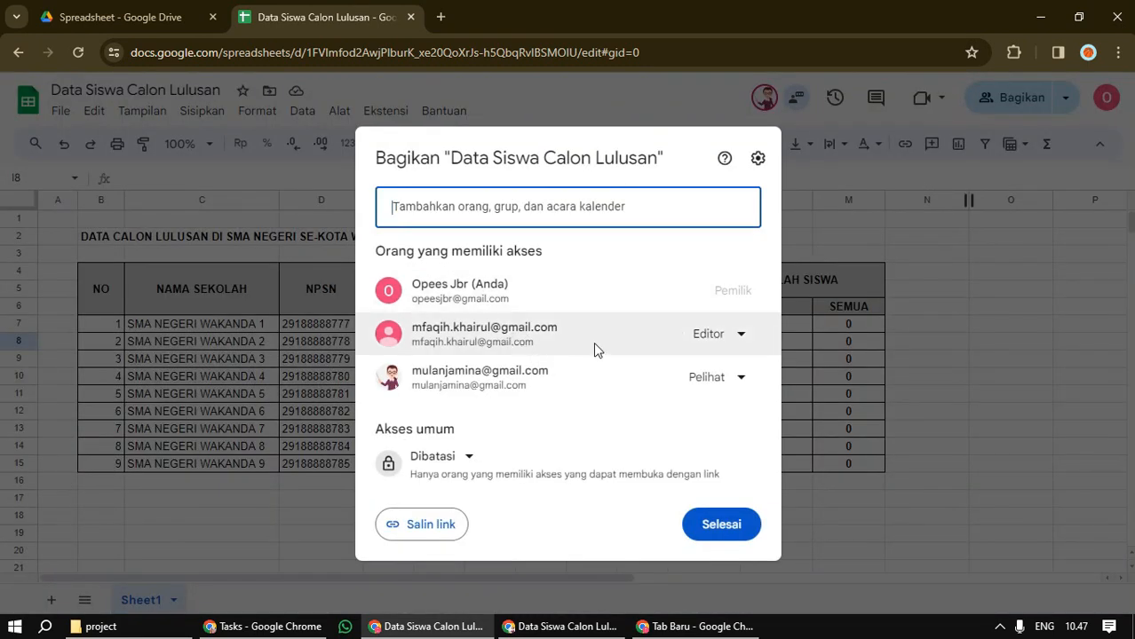
{"action": "left_click", "coordinate": [733, 524]}
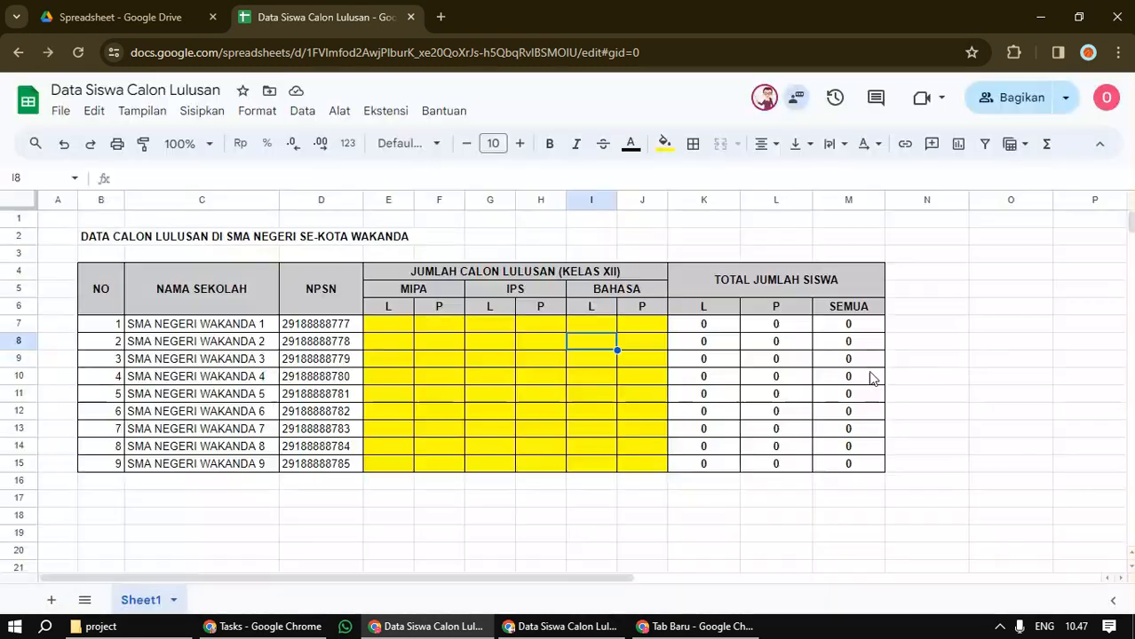
Switch to the editor's Chrome window, open the shared spreadsheet from the Gmail invitation and dismiss the dropdown chip tip
{"action": "left_click", "coordinate": [701, 628]}
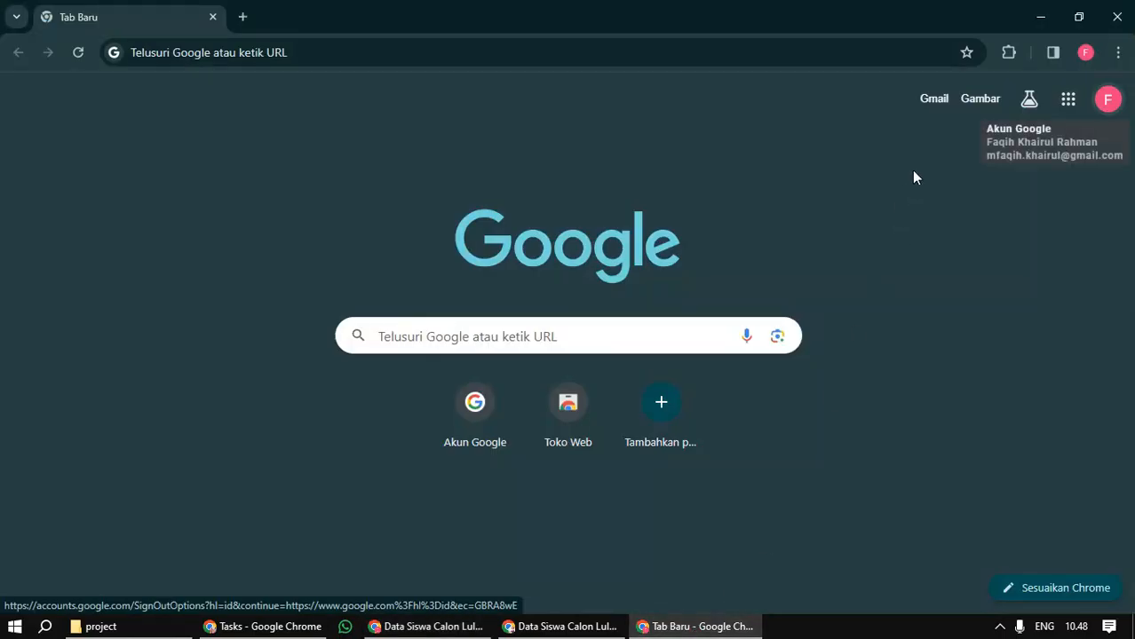
{"action": "left_click", "coordinate": [939, 104]}
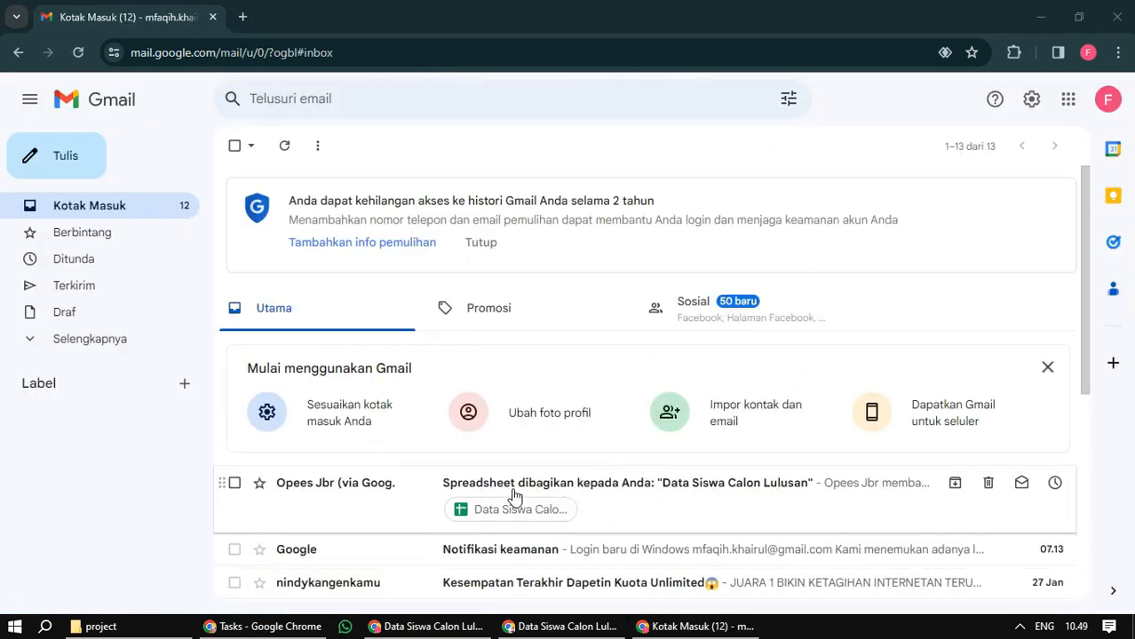
{"action": "left_click", "coordinate": [425, 489]}
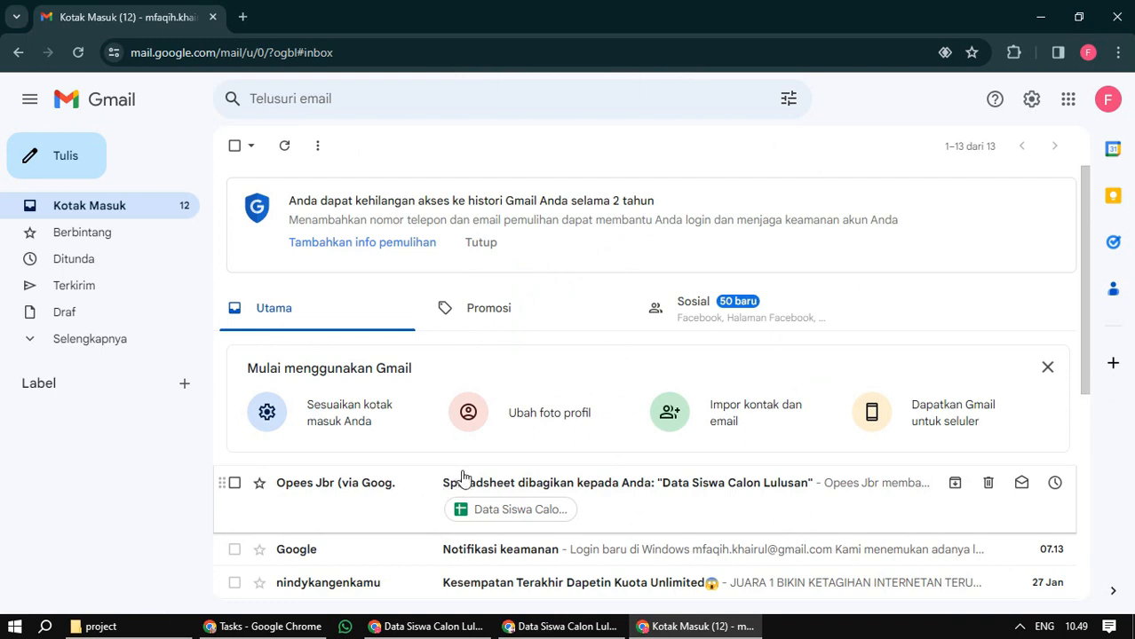
{"action": "left_click", "coordinate": [463, 480]}
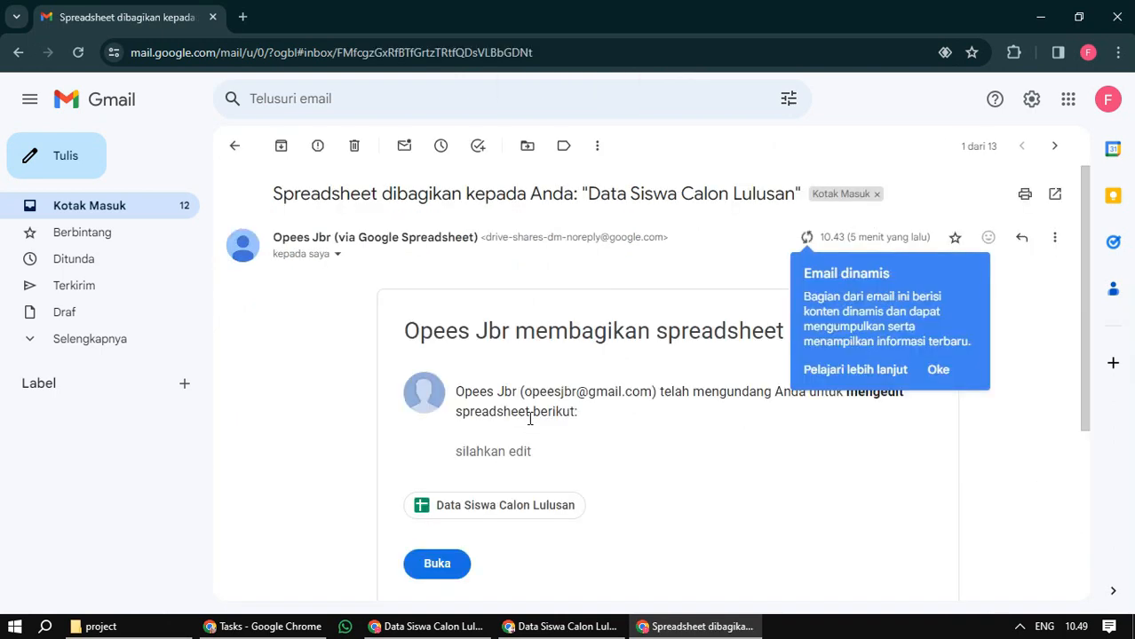
{"action": "left_click", "coordinate": [480, 512]}
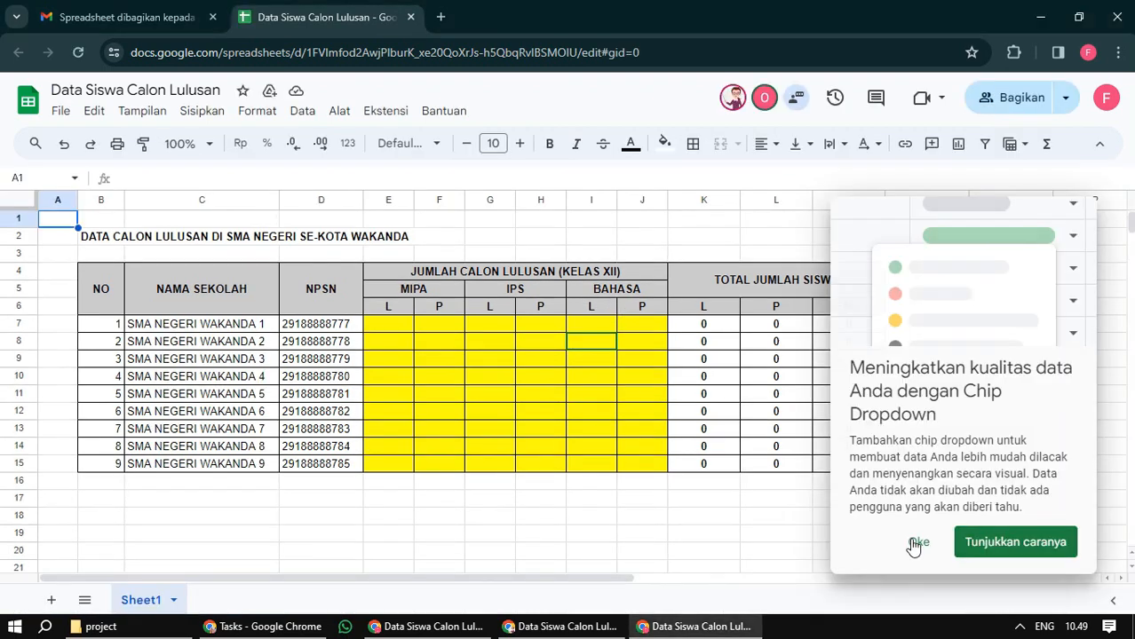
{"action": "left_click", "coordinate": [908, 541]}
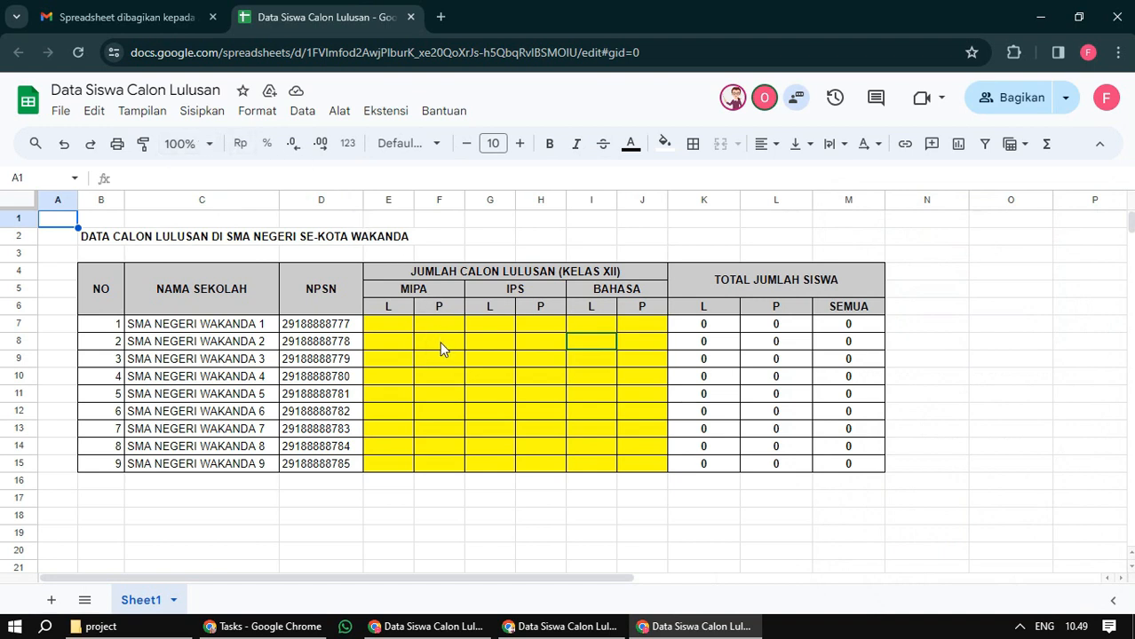
Fill in the SMA NEGERI WAKANDA 1 row with MIPA L 10 and P 11, and IPS L 10 and P 26
{"action": "left_click", "coordinate": [393, 348]}
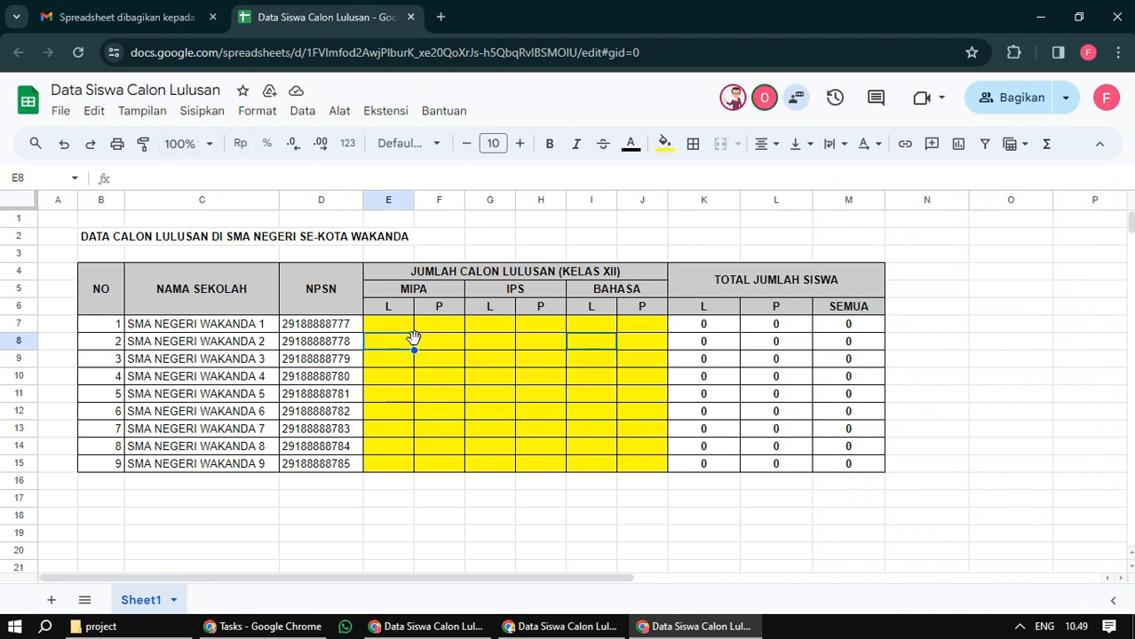
{"action": "left_click", "coordinate": [430, 345]}
{"action": "left_click", "coordinate": [385, 323]}
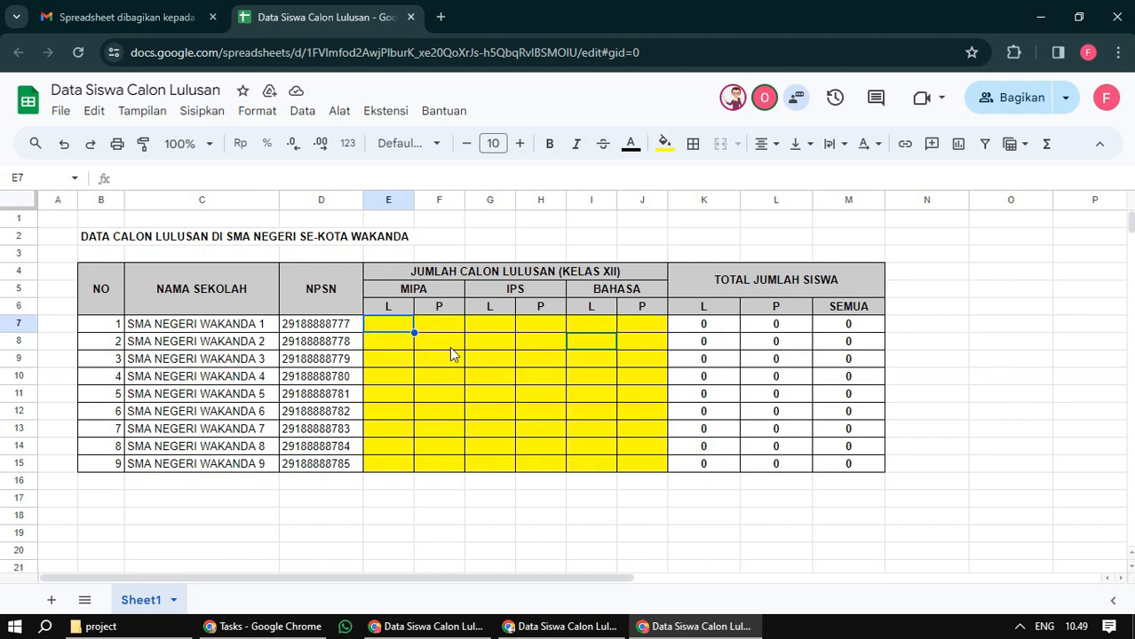
{"action": "type", "text": "10"}
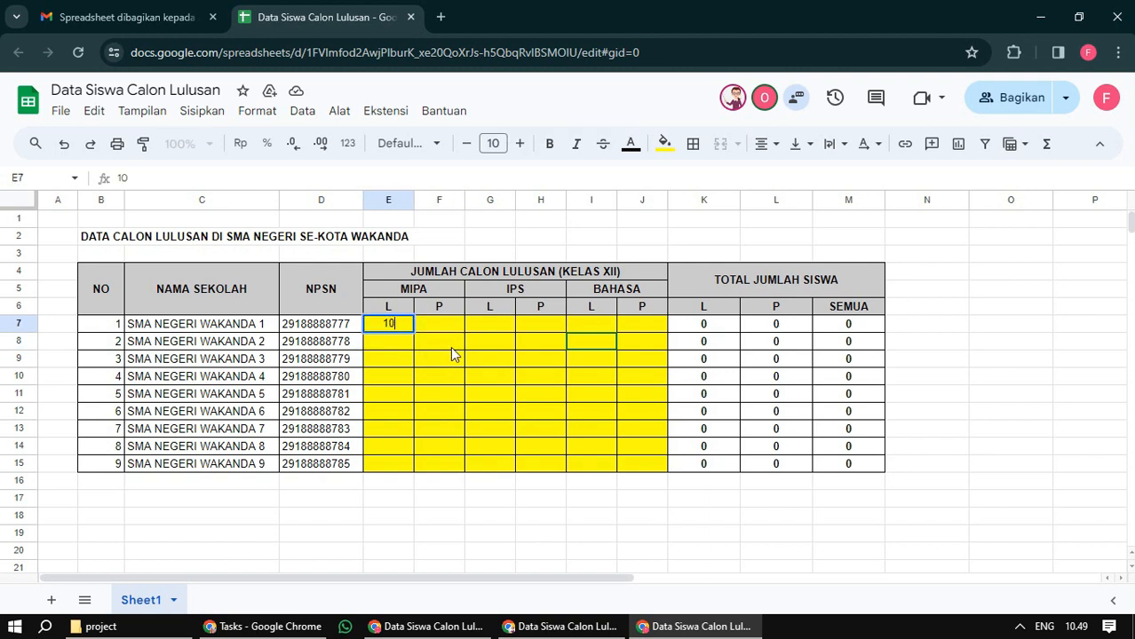
{"action": "key", "text": "Tab"}
{"action": "type", "text": "11"}
{"action": "key", "text": "Tab"}
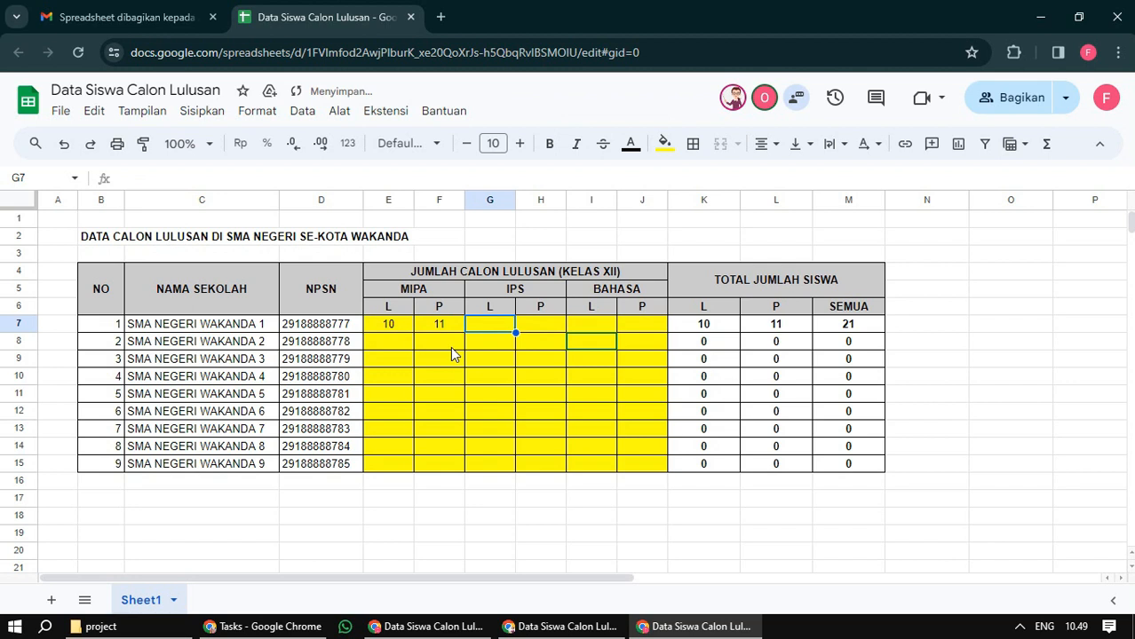
{"action": "type", "text": "10"}
{"action": "key", "text": "Tab"}
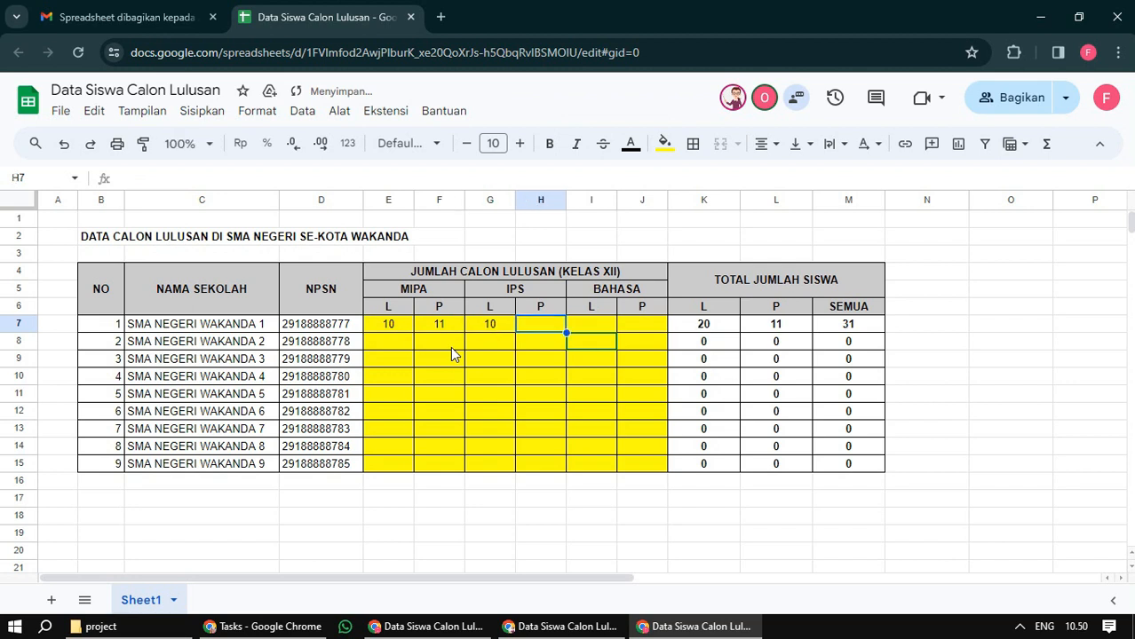
{"action": "type", "text": "26"}
{"action": "key", "text": "Tab"}
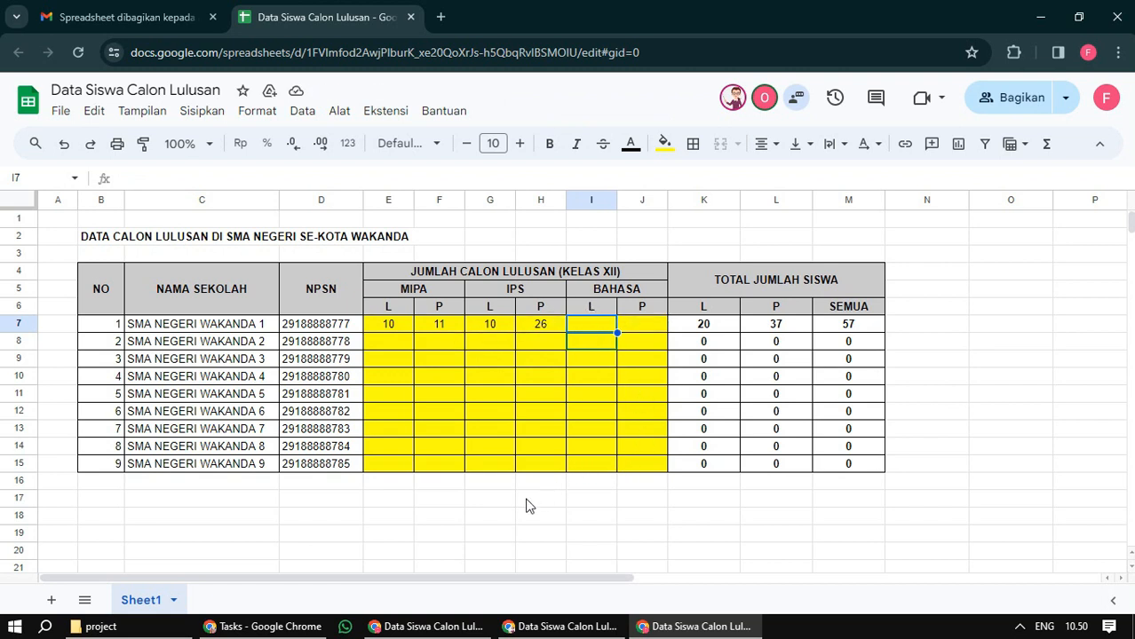
Return to the owner's spreadsheet window and review the role options for the editor and the viewer in the sharing settings
{"action": "left_click", "coordinate": [430, 627]}
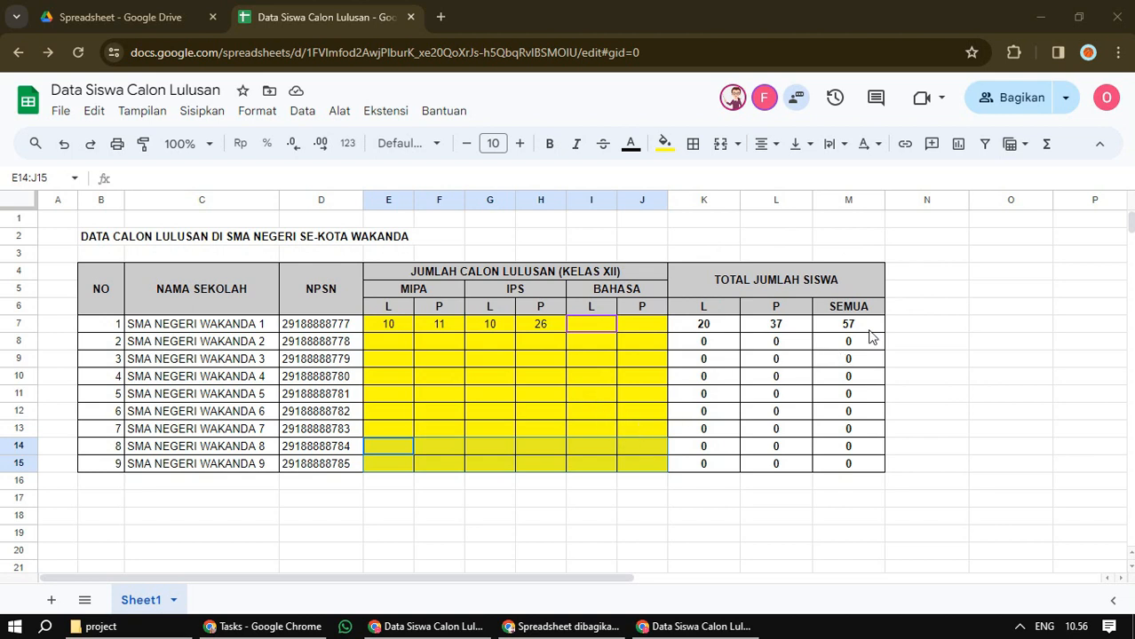
{"action": "left_click", "coordinate": [1002, 104]}
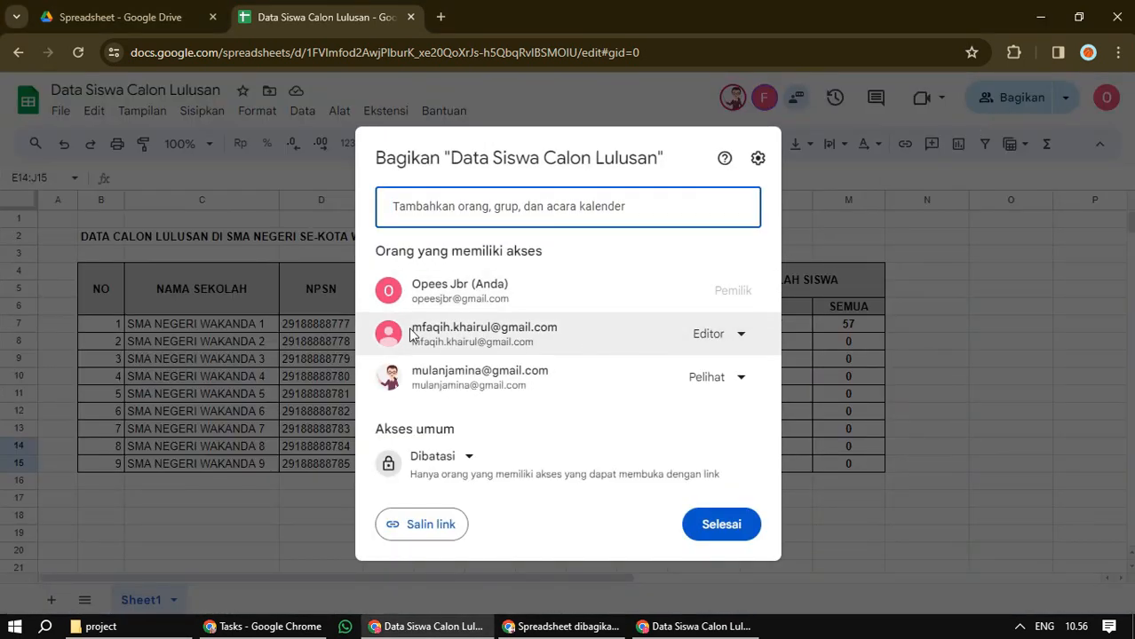
{"action": "left_click", "coordinate": [735, 339]}
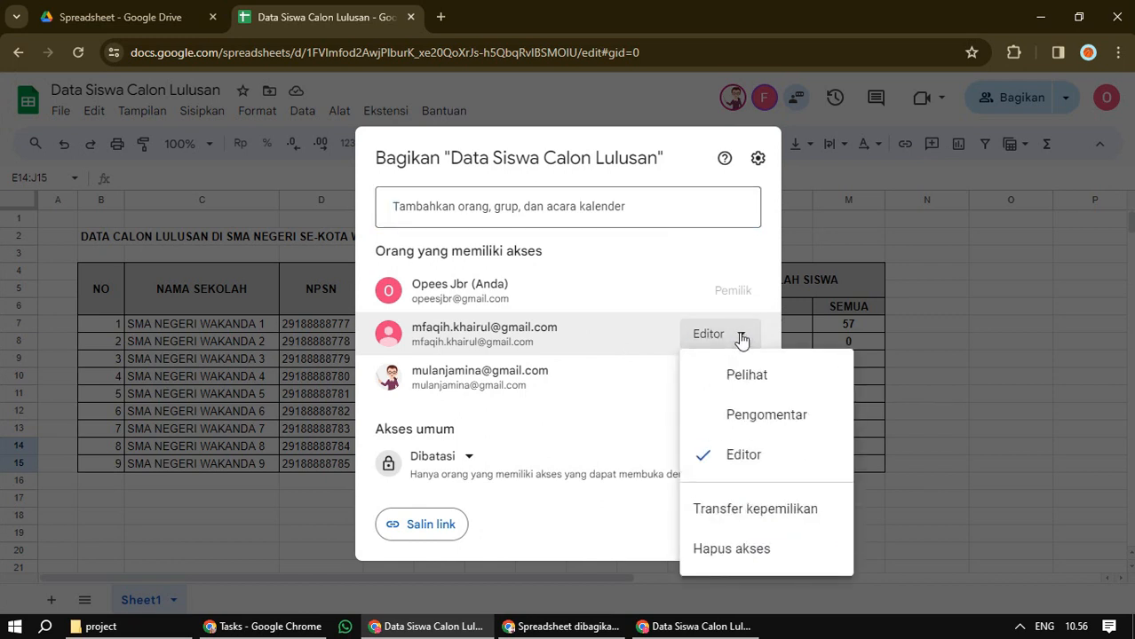
{"action": "left_click", "coordinate": [766, 243]}
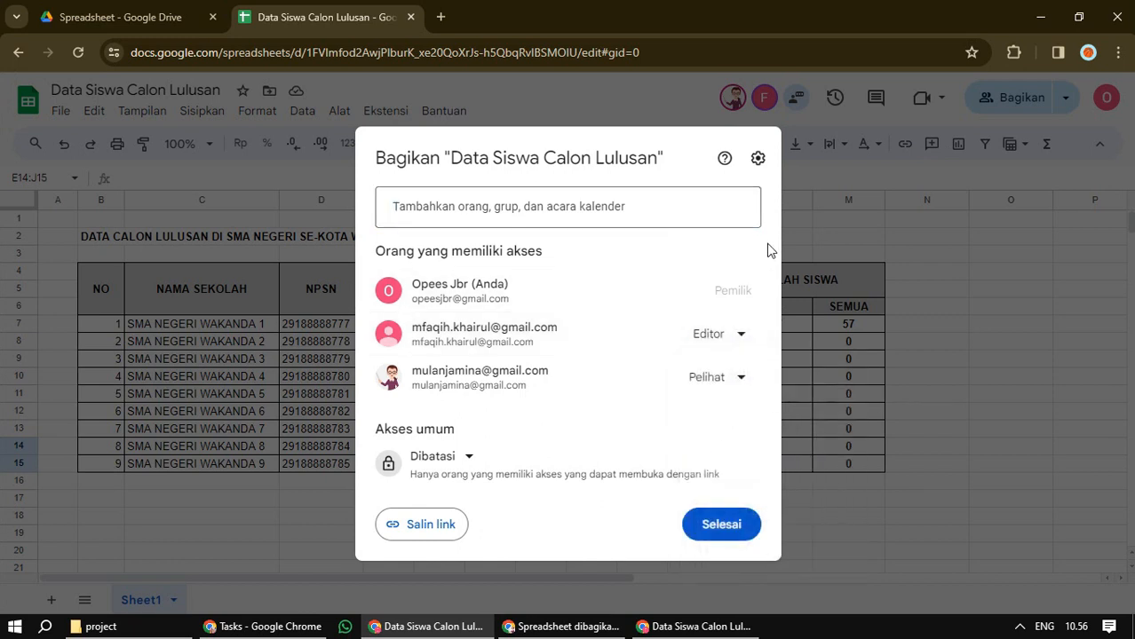
{"action": "left_click", "coordinate": [742, 388]}
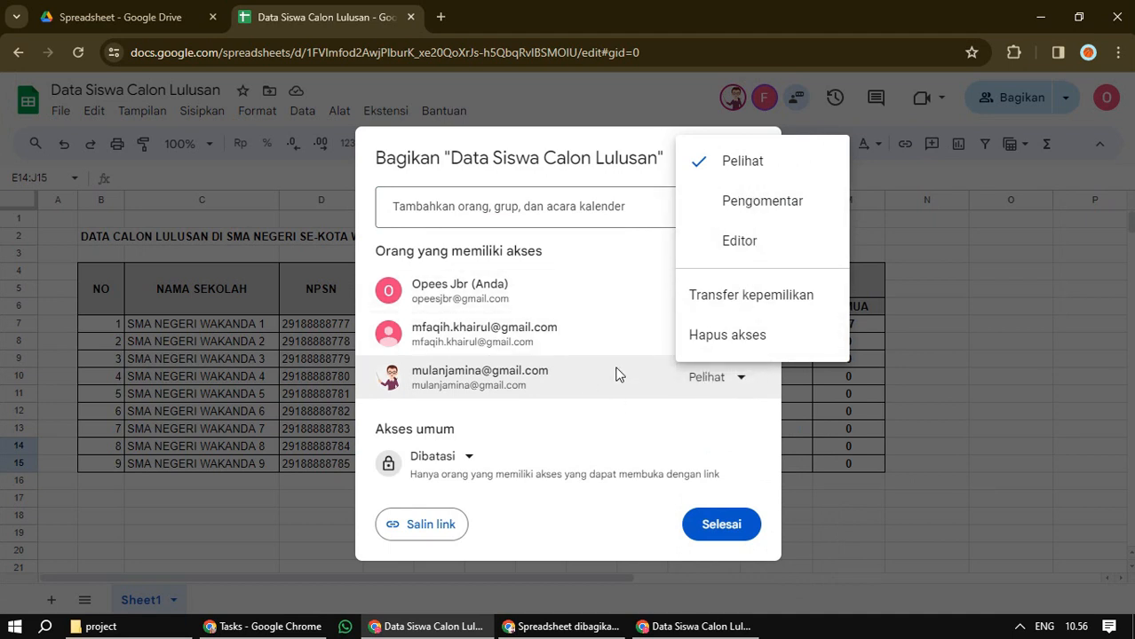
{"action": "left_click", "coordinate": [631, 445]}
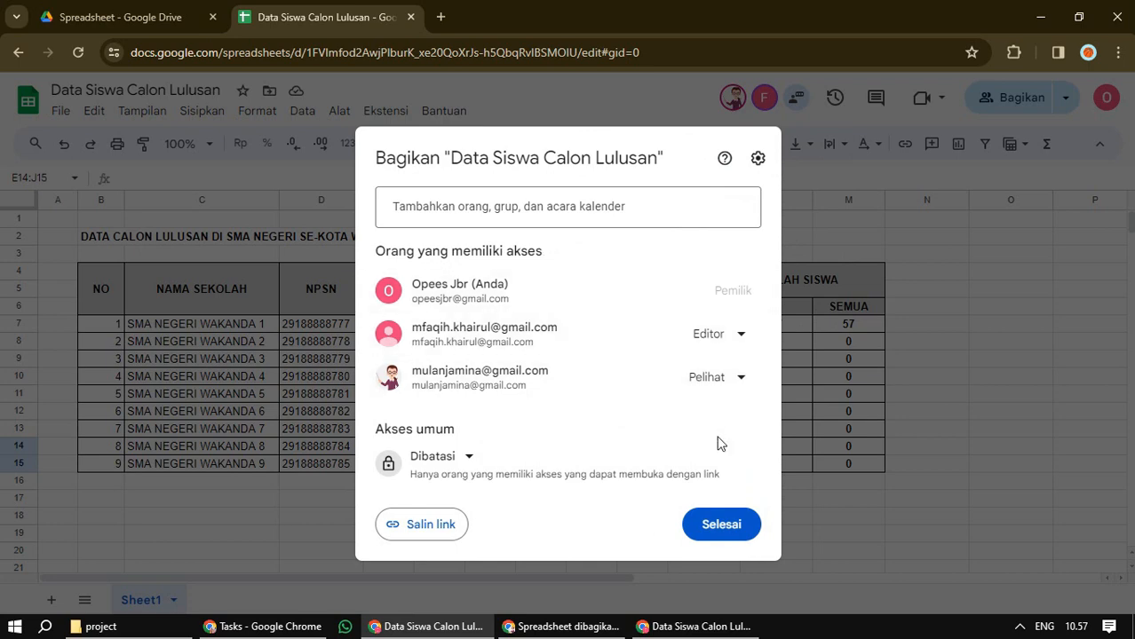
{"action": "left_click", "coordinate": [715, 528]}
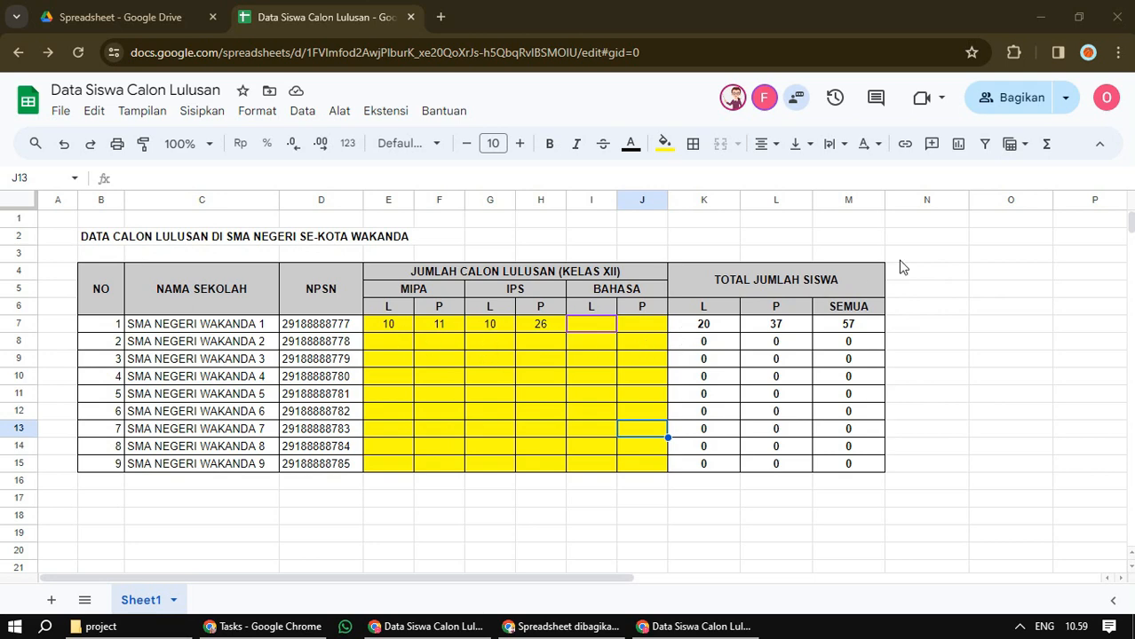
{"action": "left_click", "coordinate": [1014, 101]}
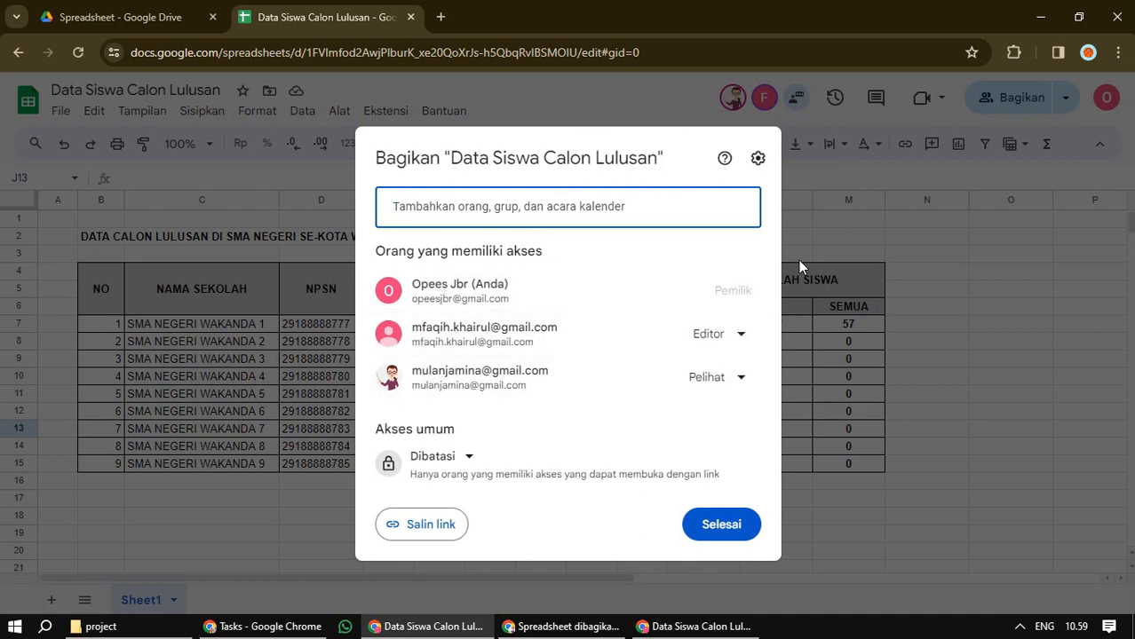
{"action": "left_click", "coordinate": [717, 530]}
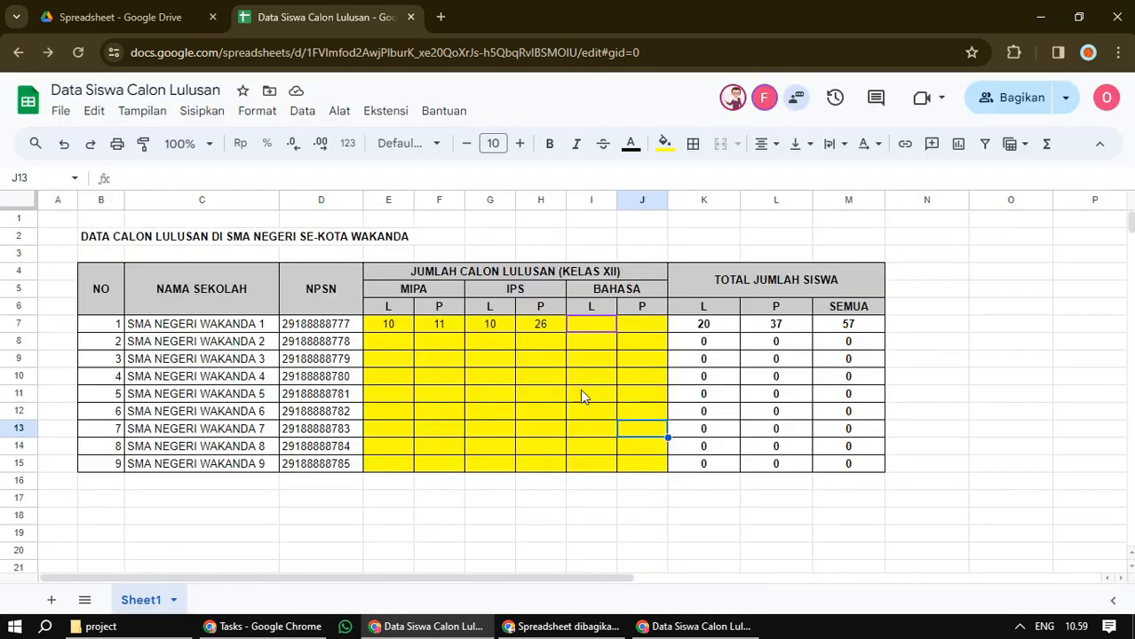
Fill the cells E7:J11, covering SMA NEGERI WAKANDA 1 to 5, with cyan
{"action": "left_click_drag", "start_coordinate": [391, 325], "coordinate": [647, 393]}
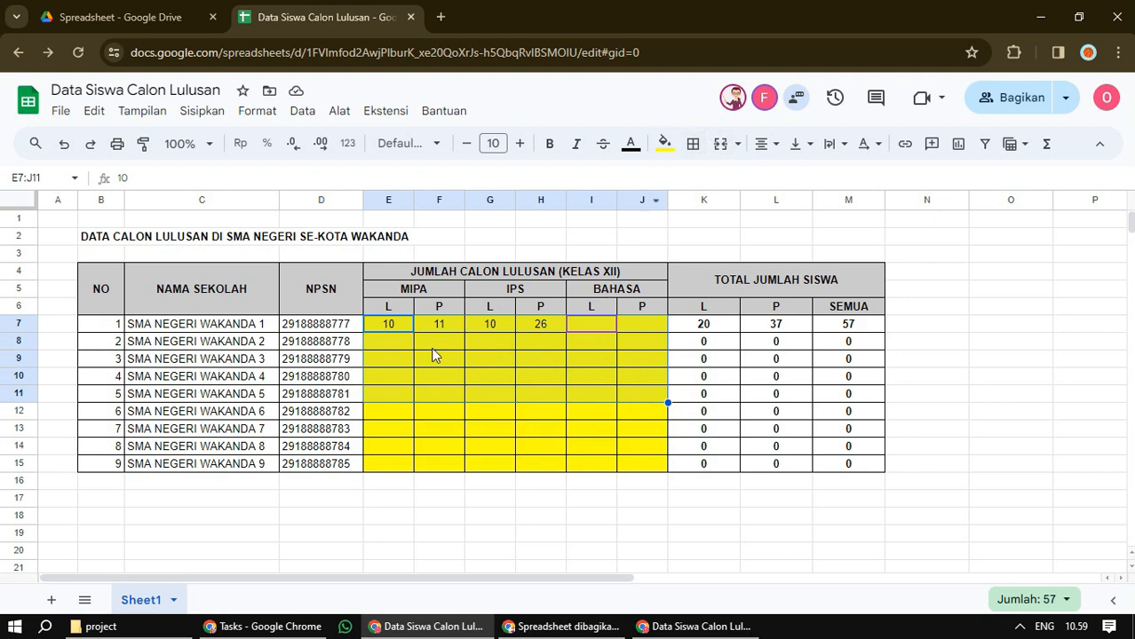
{"action": "left_click", "coordinate": [664, 143]}
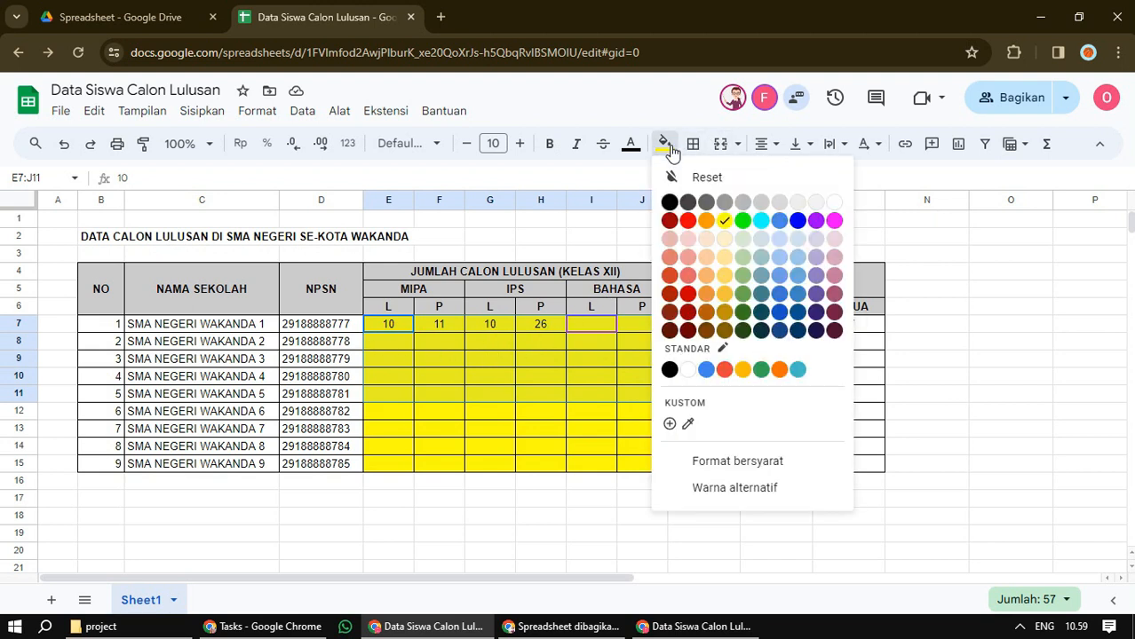
{"action": "left_click", "coordinate": [763, 222]}
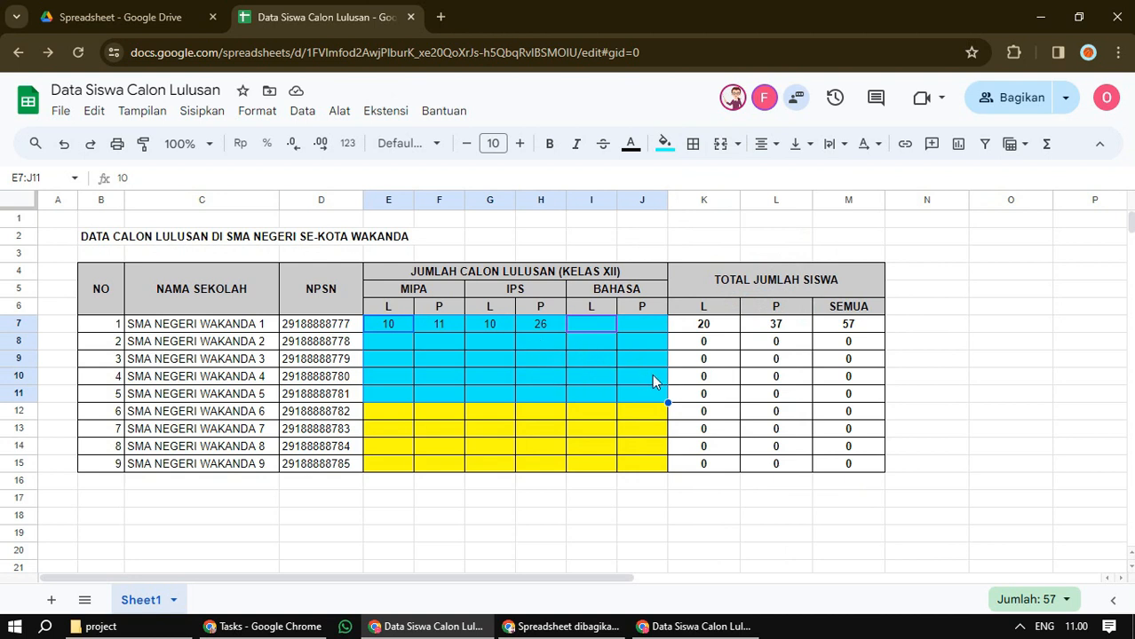
{"action": "left_click_drag", "start_coordinate": [410, 414], "coordinate": [646, 462]}
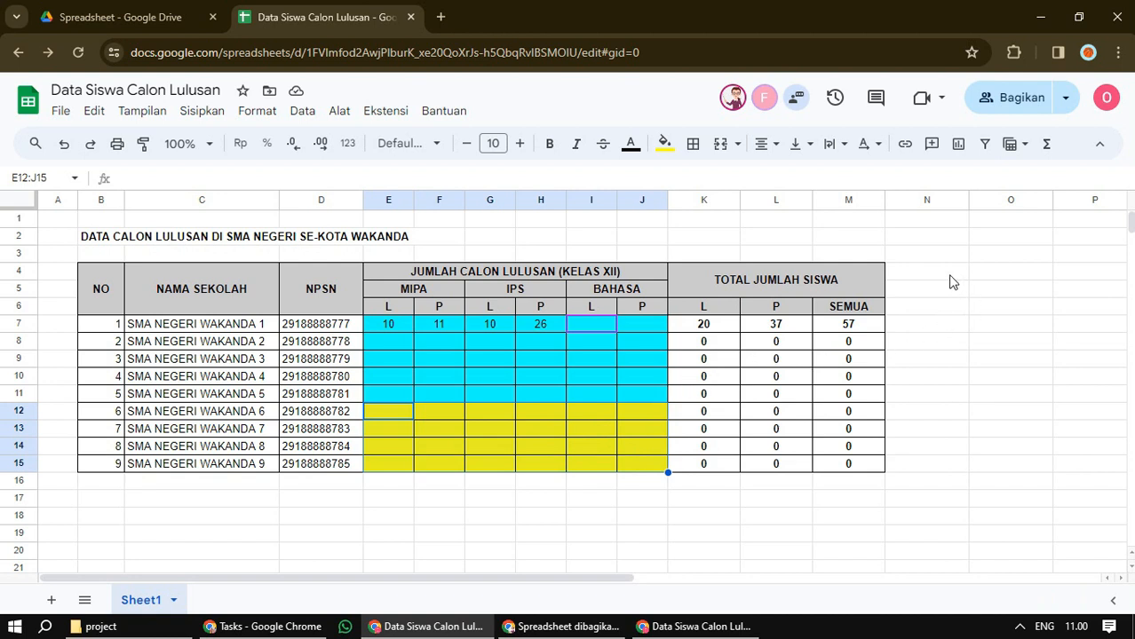
{"action": "left_click", "coordinate": [943, 309]}
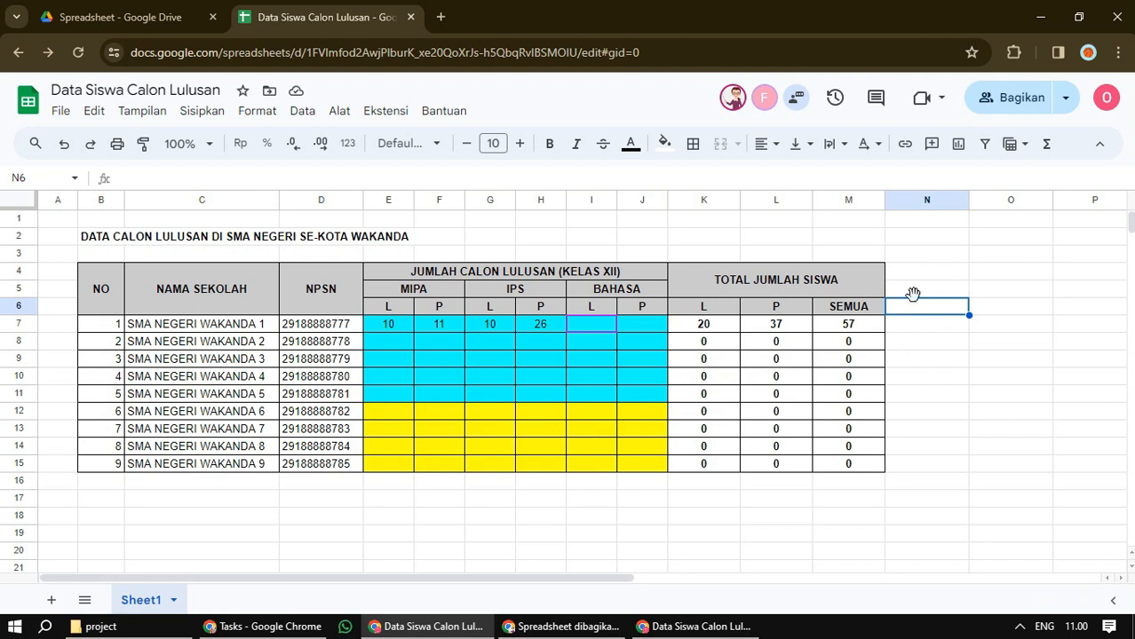
Change the viewer's role from Pelihat to Editor in the sharing settings and save the access change
{"action": "left_click", "coordinate": [1004, 98]}
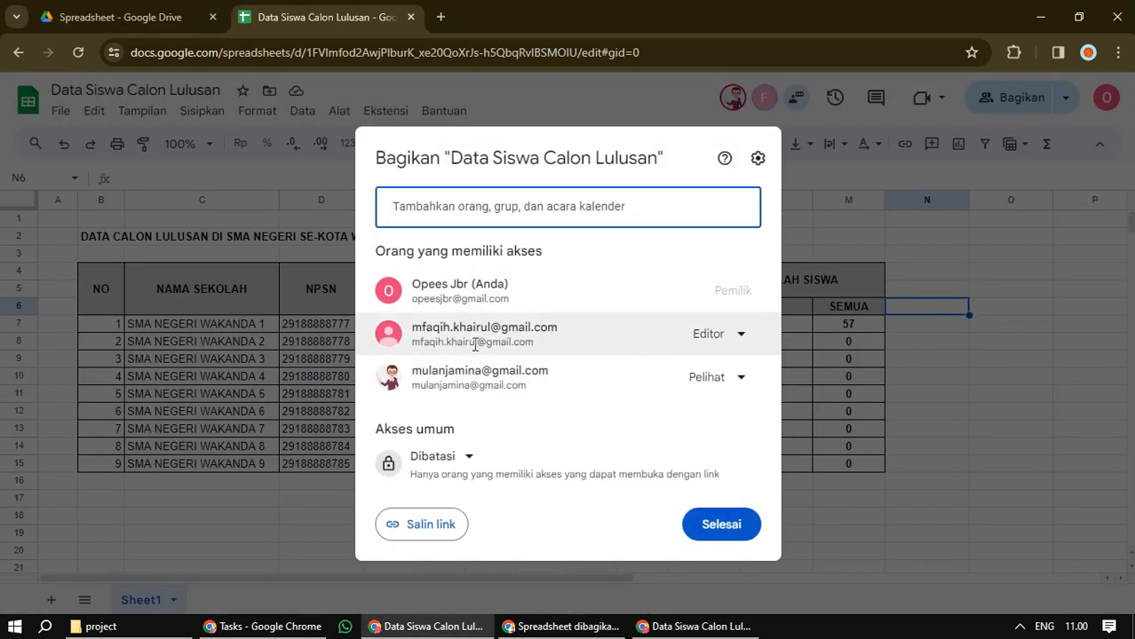
{"action": "left_click", "coordinate": [743, 380]}
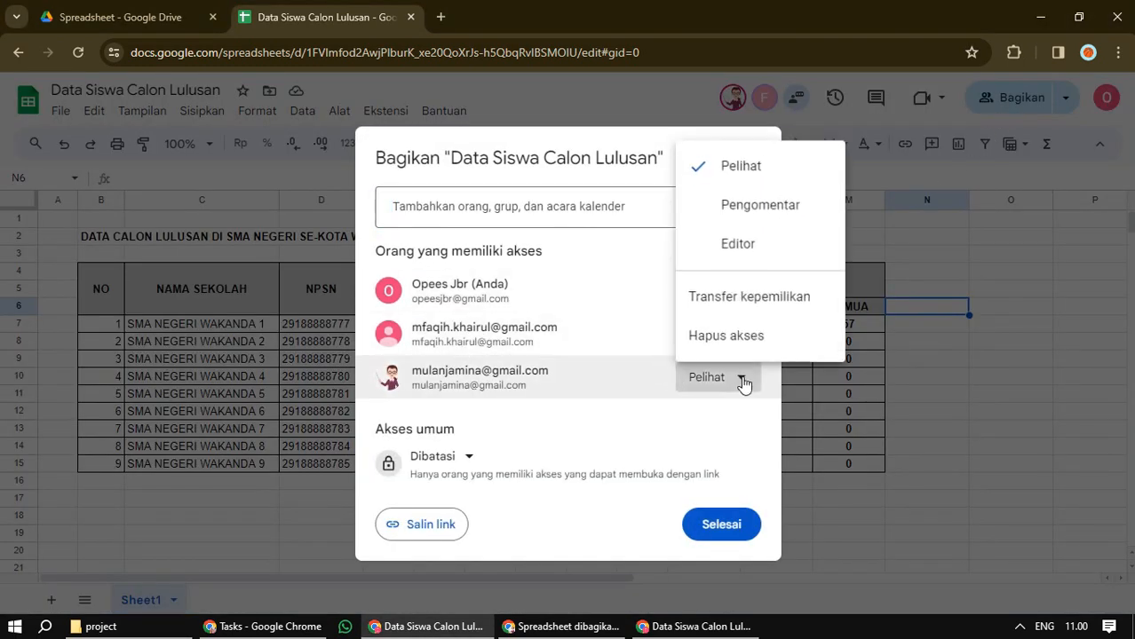
{"action": "left_click", "coordinate": [754, 244]}
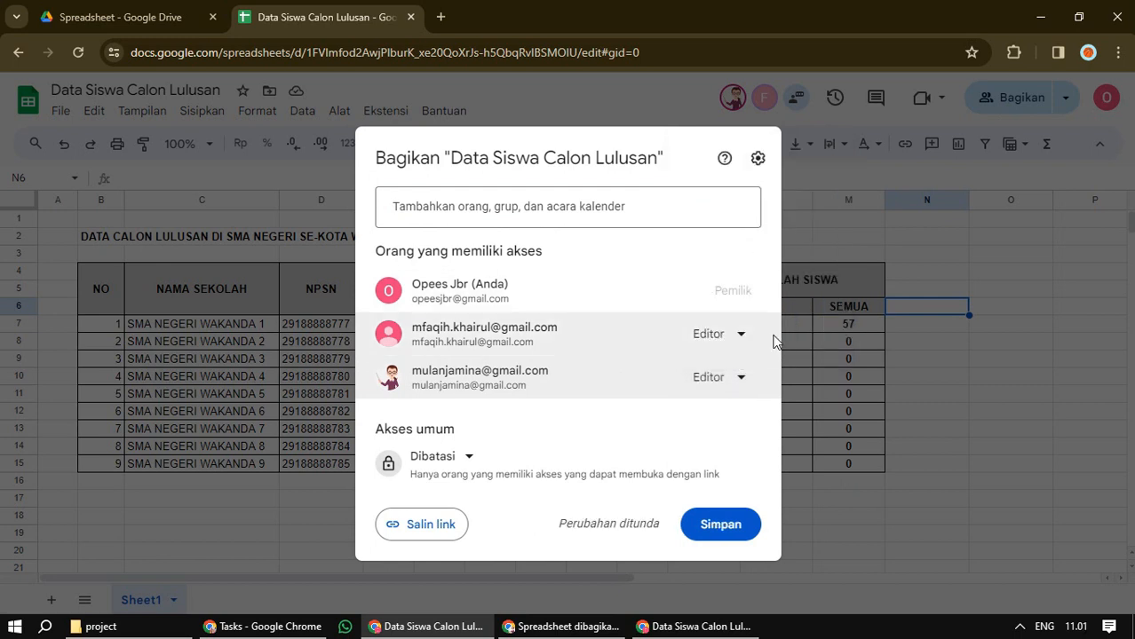
{"action": "left_click", "coordinate": [722, 528]}
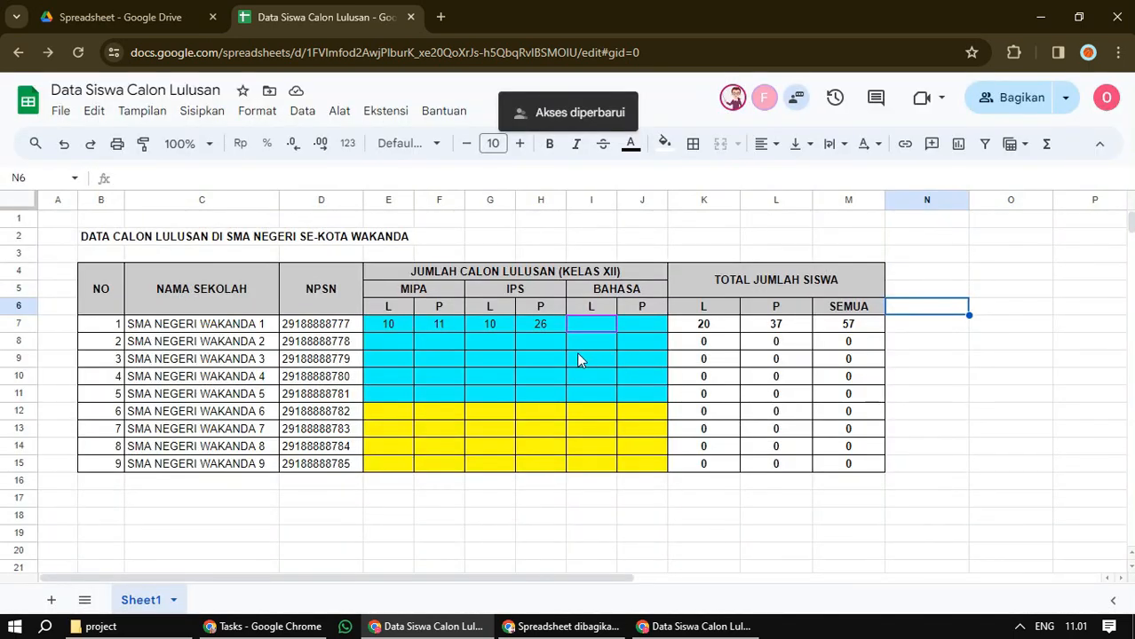
{"action": "left_click", "coordinate": [548, 356]}
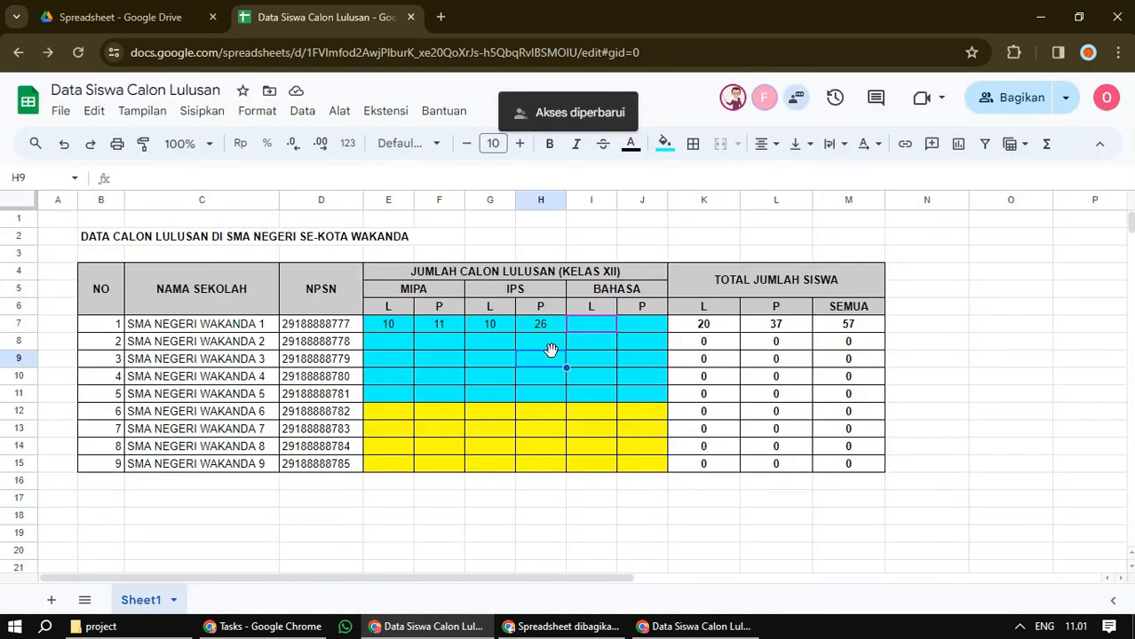
{"action": "left_click", "coordinate": [404, 326]}
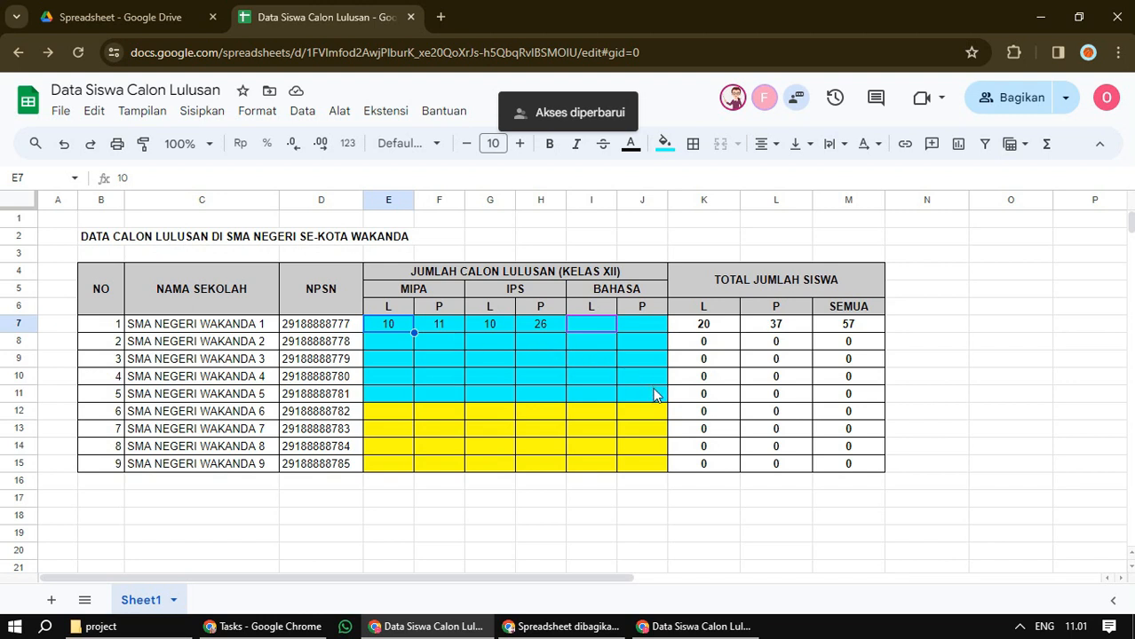
{"action": "left_click", "coordinate": [534, 396]}
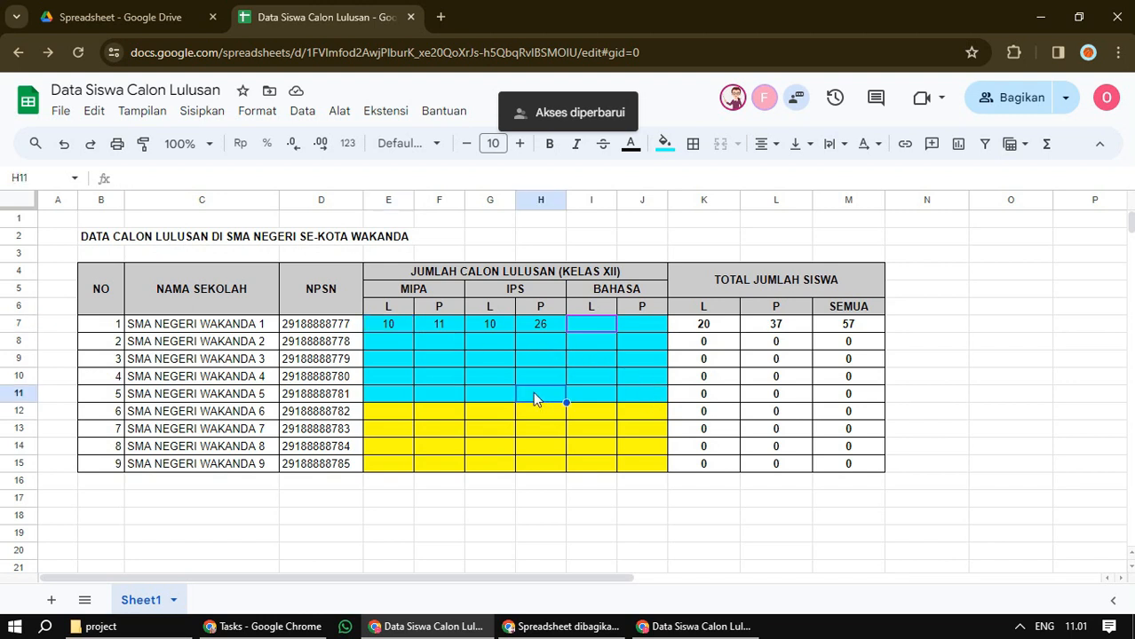
{"action": "left_click_drag", "start_coordinate": [396, 327], "coordinate": [629, 397]}
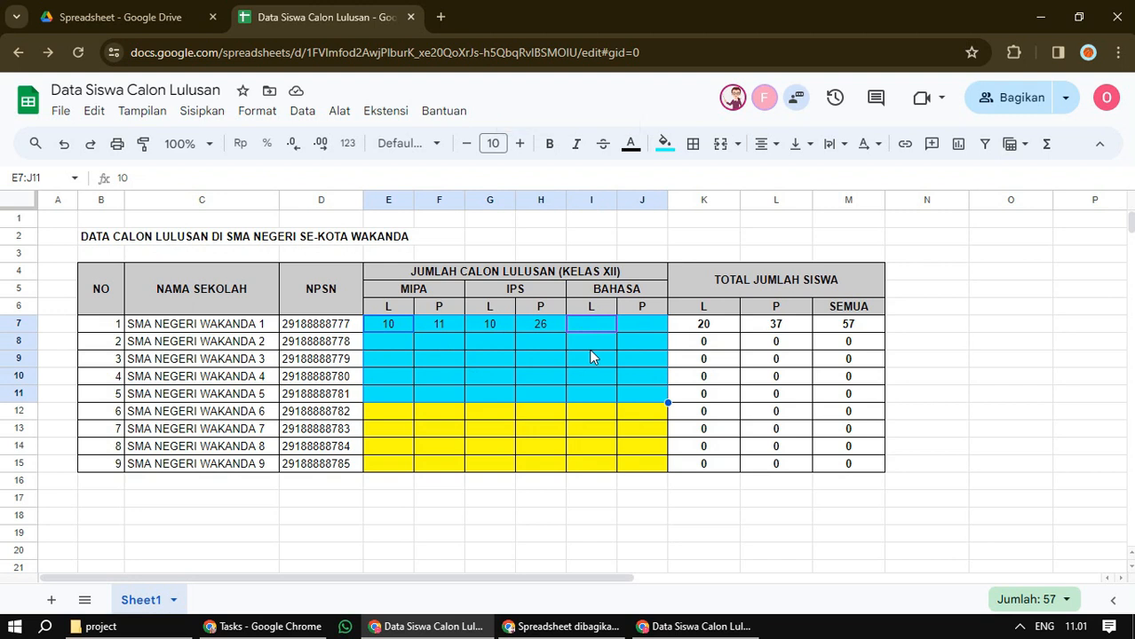
{"action": "left_click", "coordinate": [458, 342]}
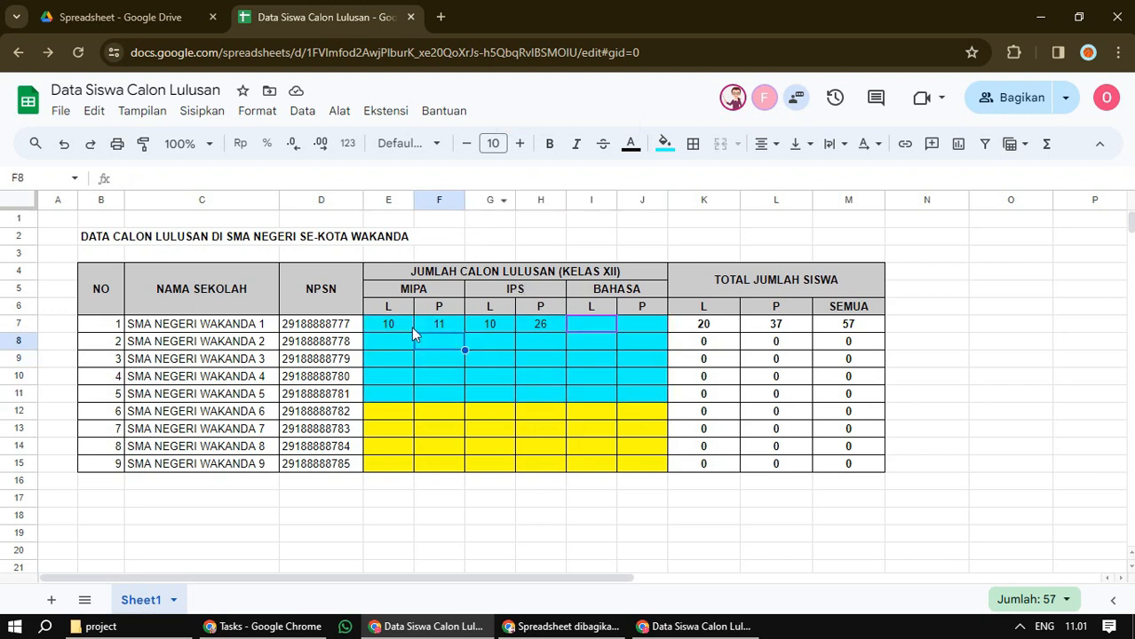
Protect the cyan range E7:J11, restricting editing to the owner and the original editor by excluding the former viewer
{"action": "left_click_drag", "start_coordinate": [411, 328], "coordinate": [649, 402]}
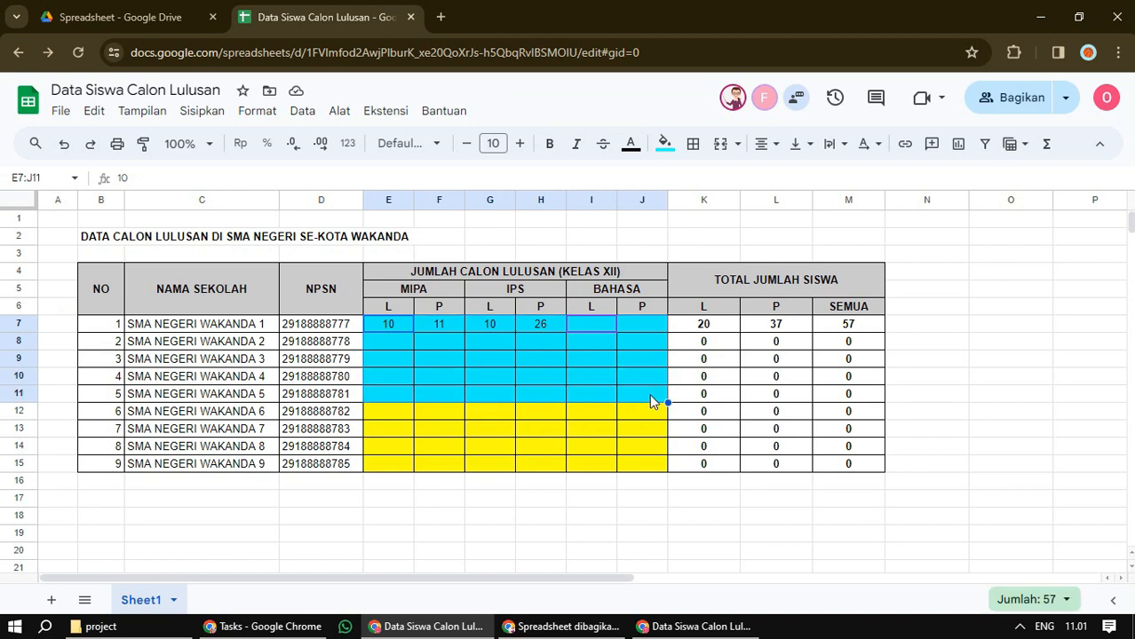
{"action": "left_click", "coordinate": [302, 114]}
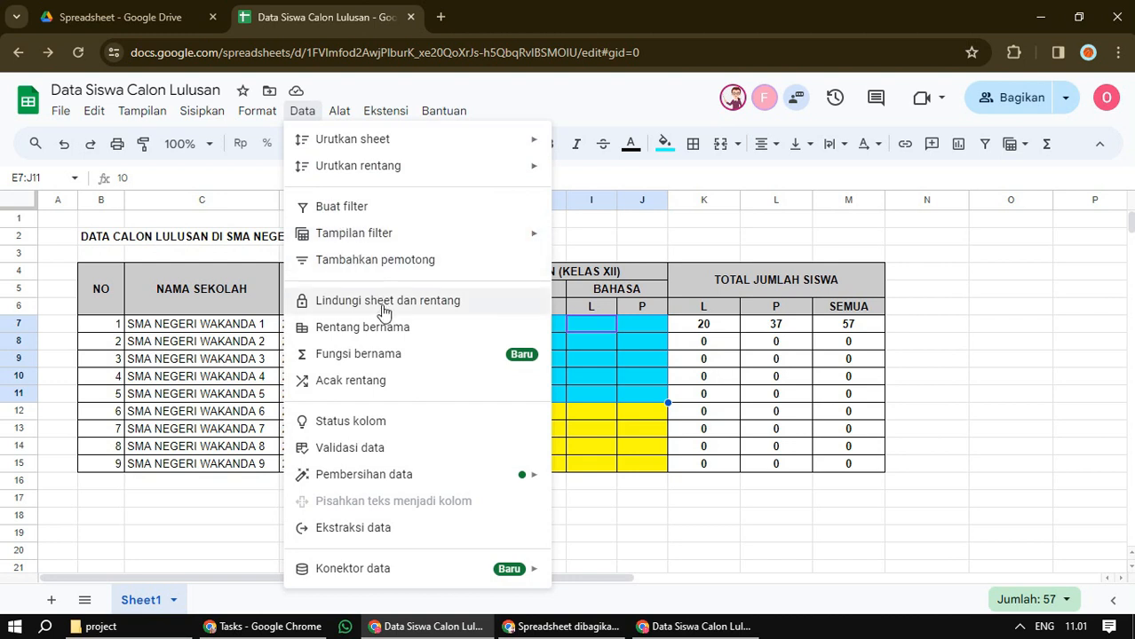
{"action": "left_click", "coordinate": [543, 304]}
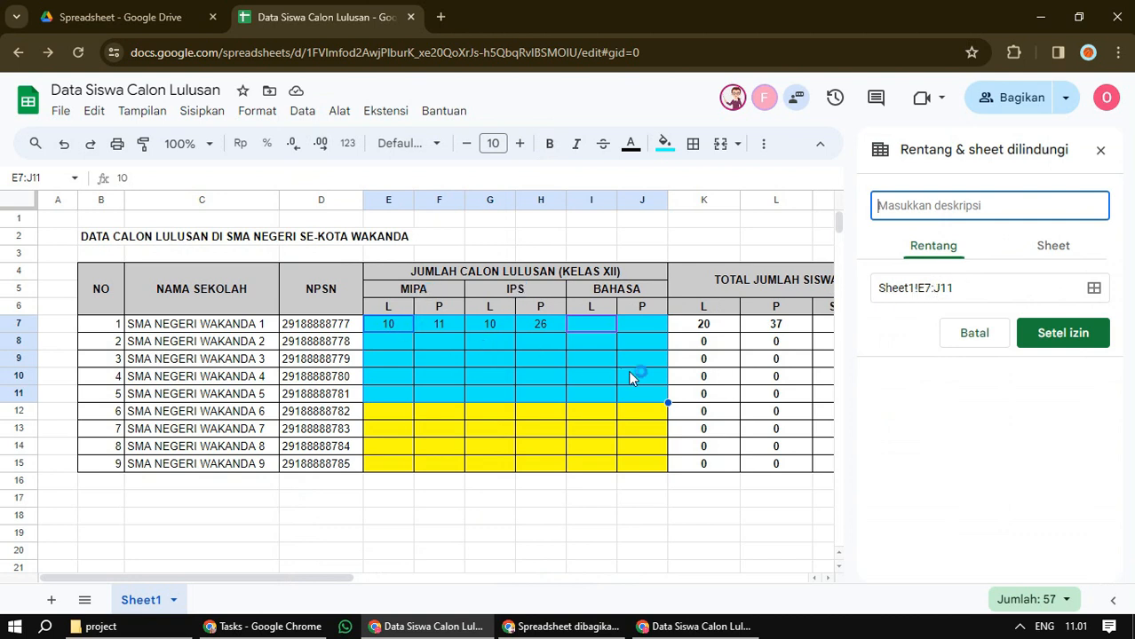
{"action": "left_click", "coordinate": [1071, 339]}
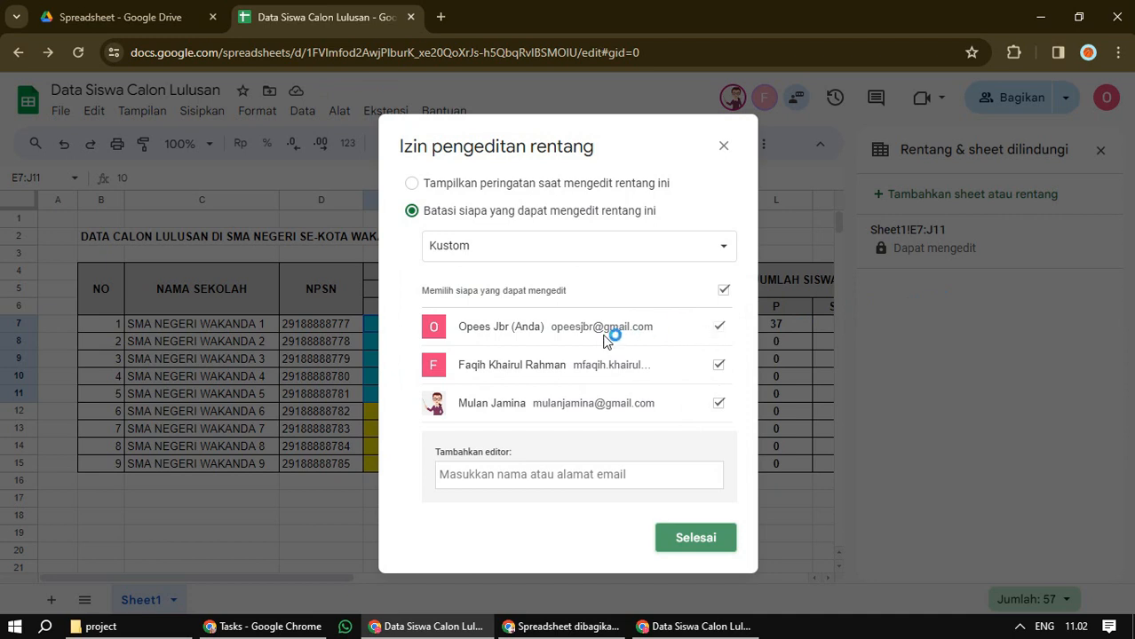
{"action": "left_click", "coordinate": [719, 404]}
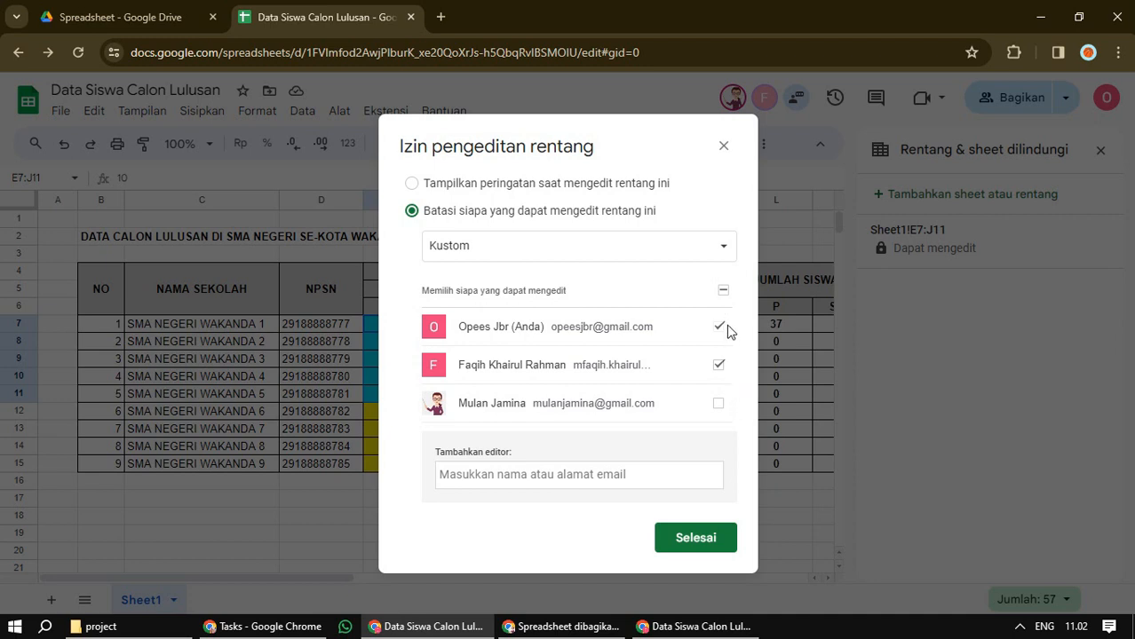
{"action": "left_click", "coordinate": [695, 539]}
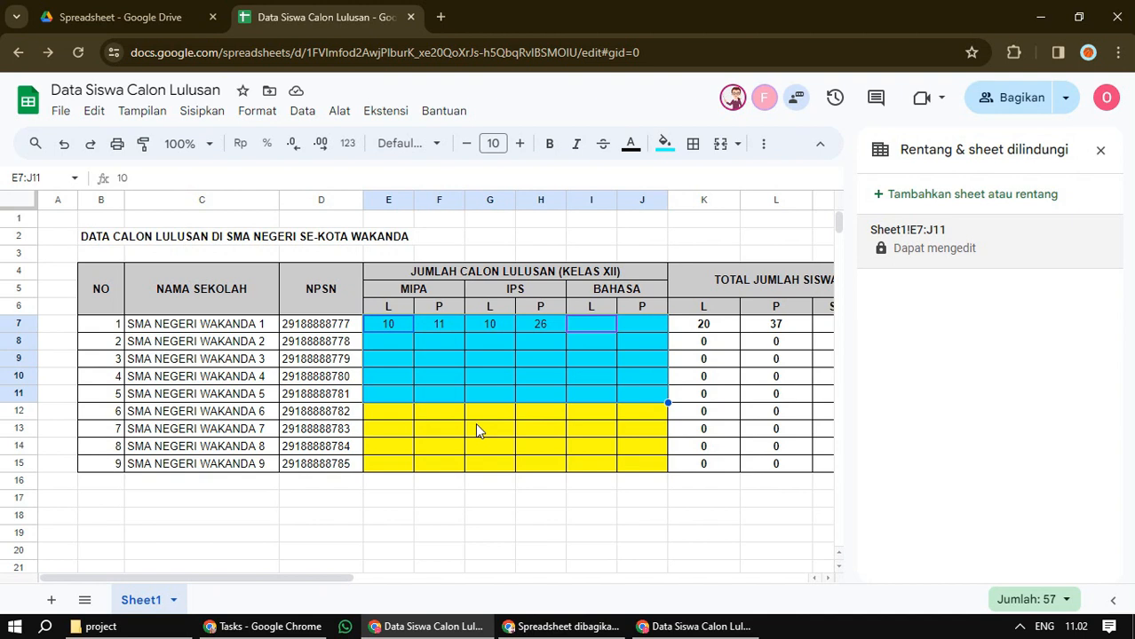
Protect the yellow range E12:J15, restricting editing to the owner and the former viewer by excluding the original editor
{"action": "left_click", "coordinate": [423, 413]}
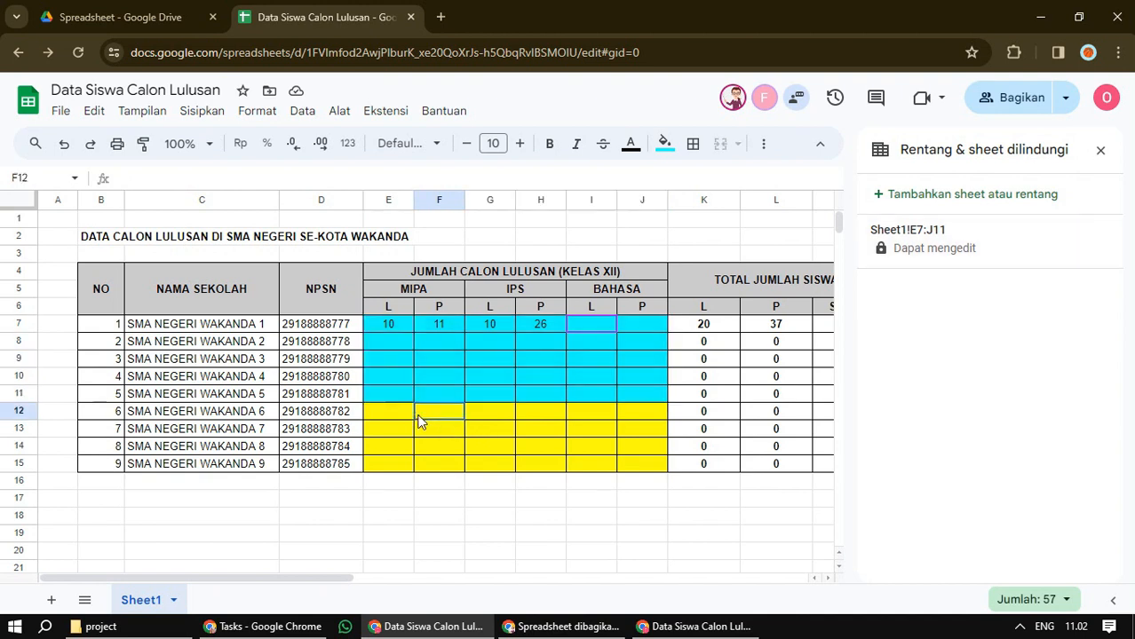
{"action": "left_click_drag", "start_coordinate": [395, 420], "coordinate": [642, 468]}
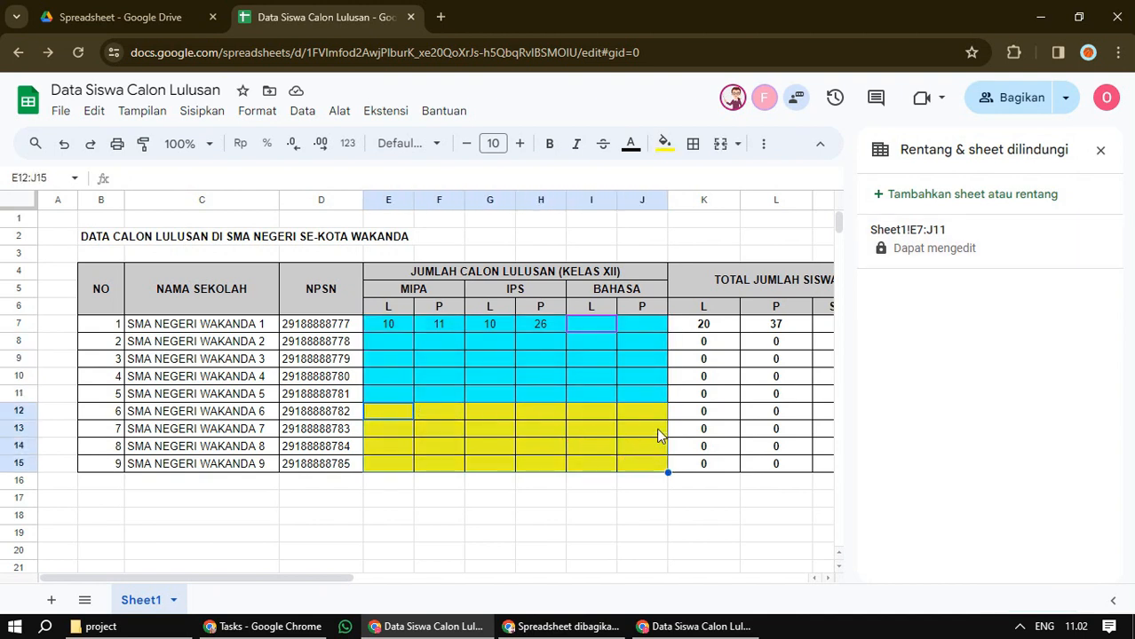
{"action": "left_click", "coordinate": [1101, 151]}
{"action": "left_click_drag", "start_coordinate": [405, 419], "coordinate": [641, 462]}
{"action": "left_click", "coordinate": [306, 113]}
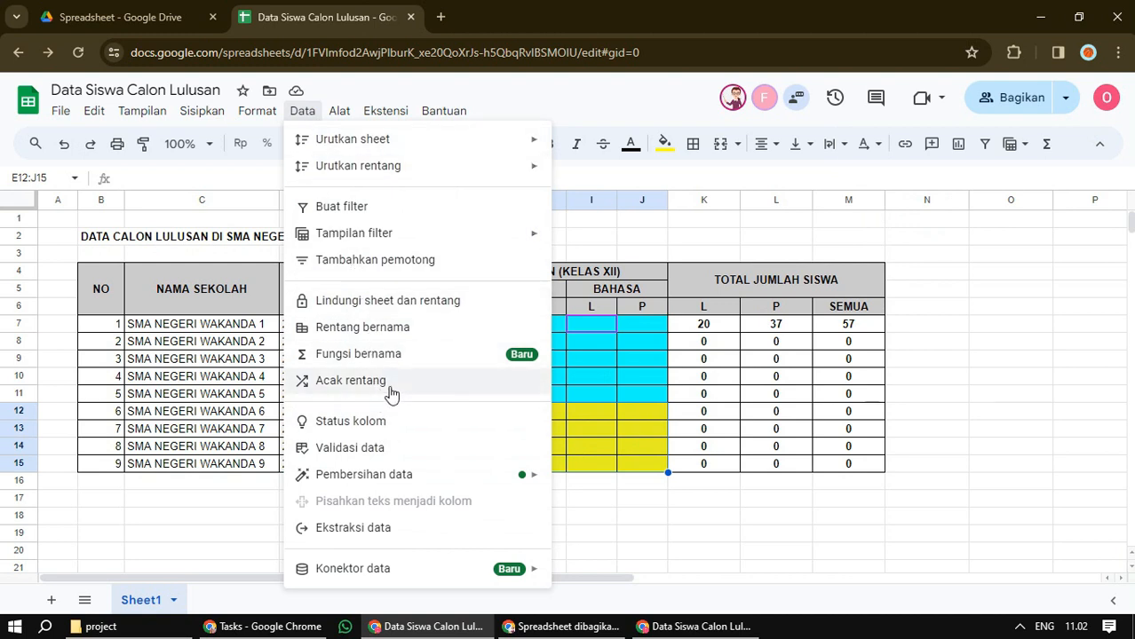
{"action": "left_click", "coordinate": [432, 306]}
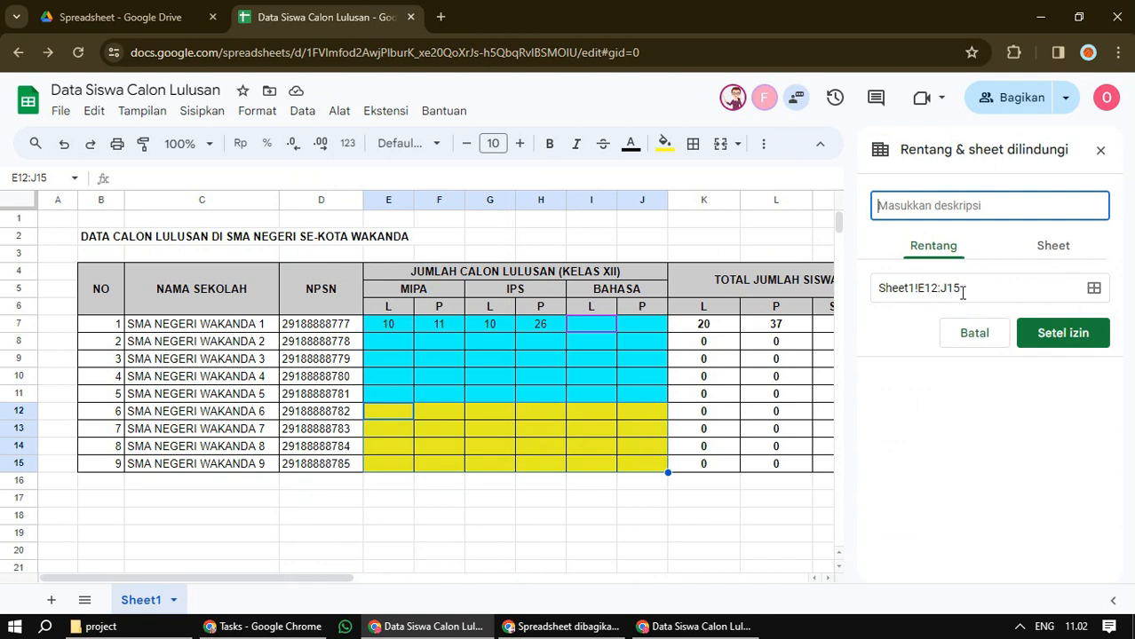
{"action": "left_click", "coordinate": [1066, 332]}
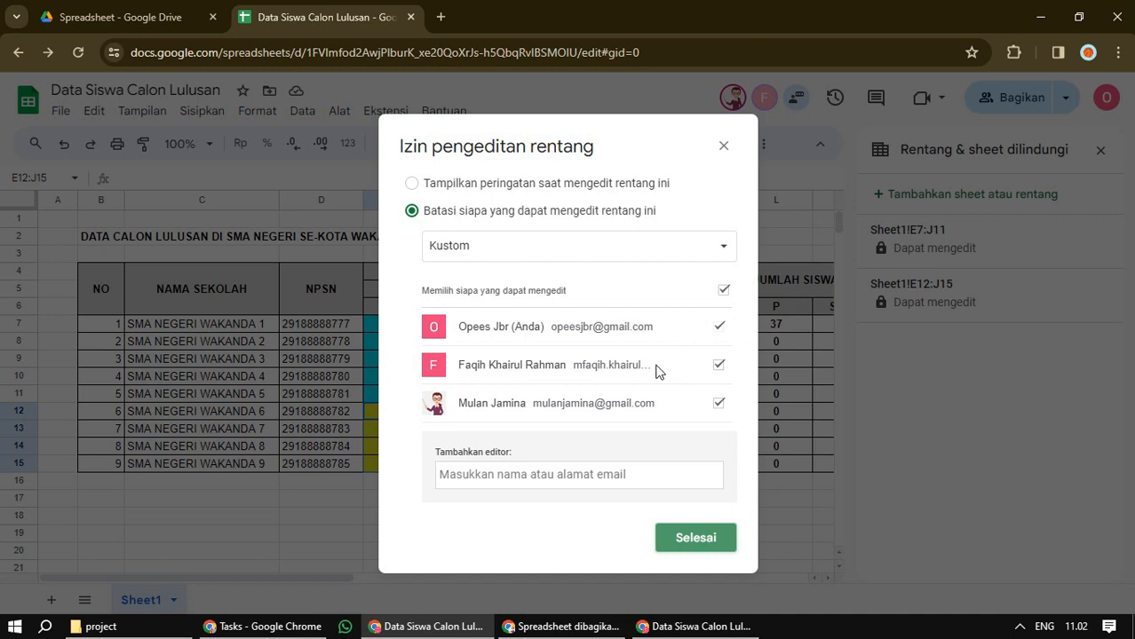
{"action": "left_click", "coordinate": [720, 366]}
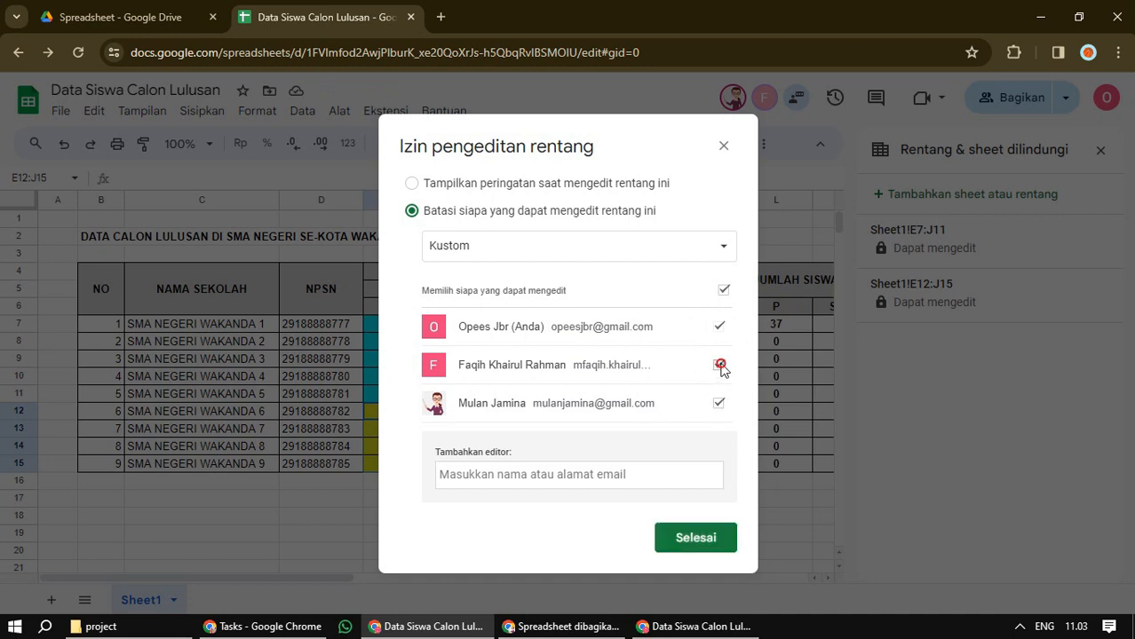
{"action": "left_click", "coordinate": [696, 538]}
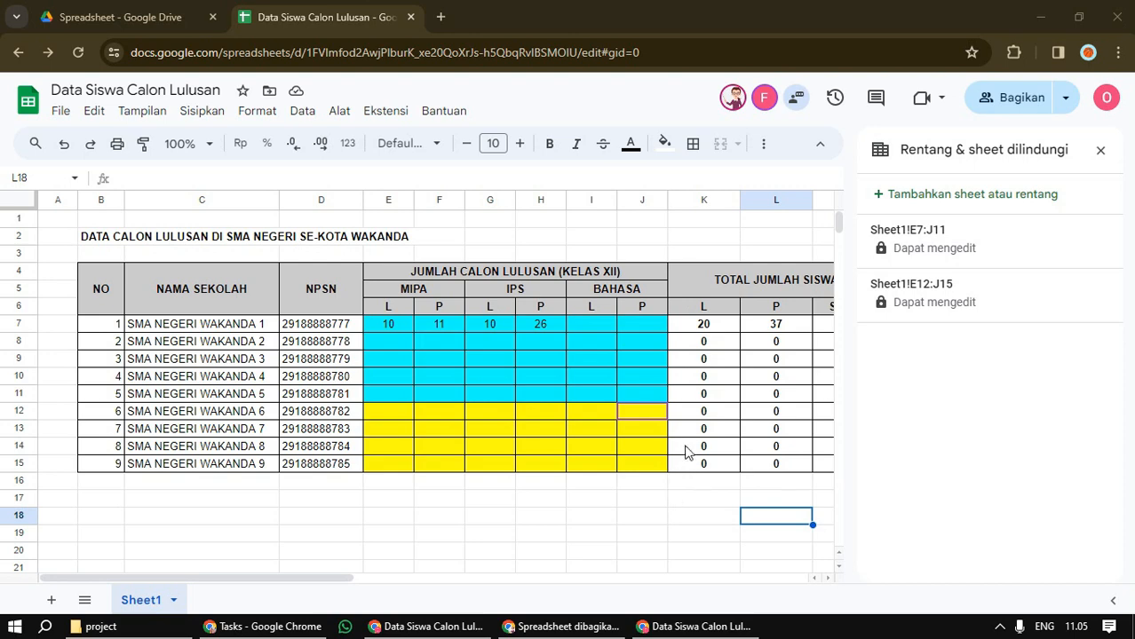
Switch to the original editor's window, reload the spreadsheet, and enter 89 and 90 in cells E8 and F8 for SMA NEGERI WAKANDA 2
{"action": "left_click", "coordinate": [689, 631]}
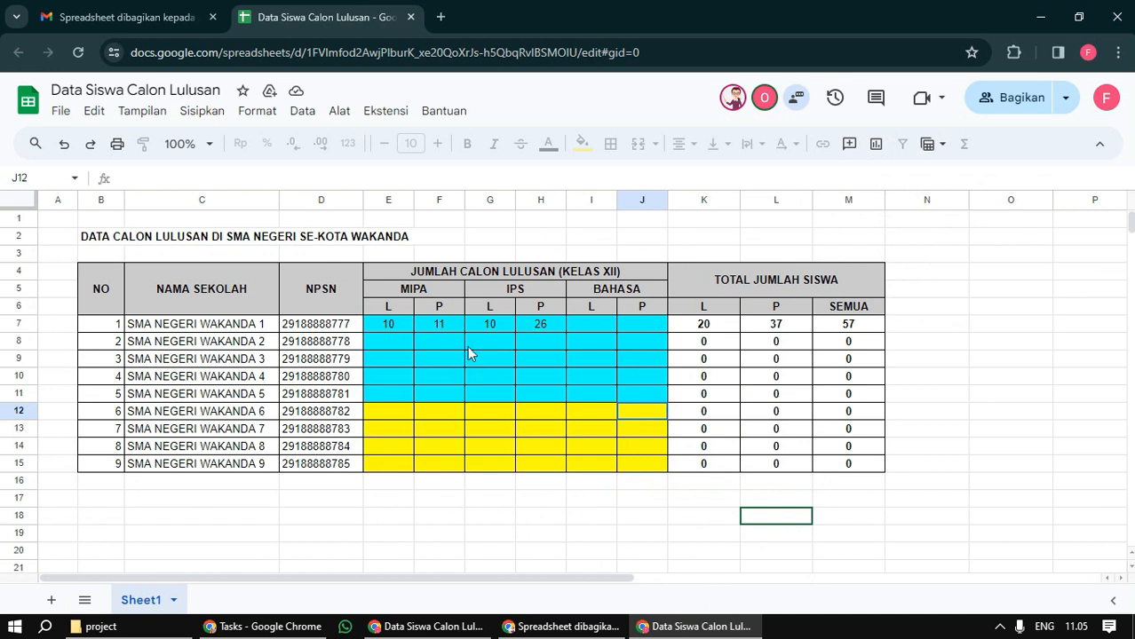
{"action": "left_click", "coordinate": [83, 51]}
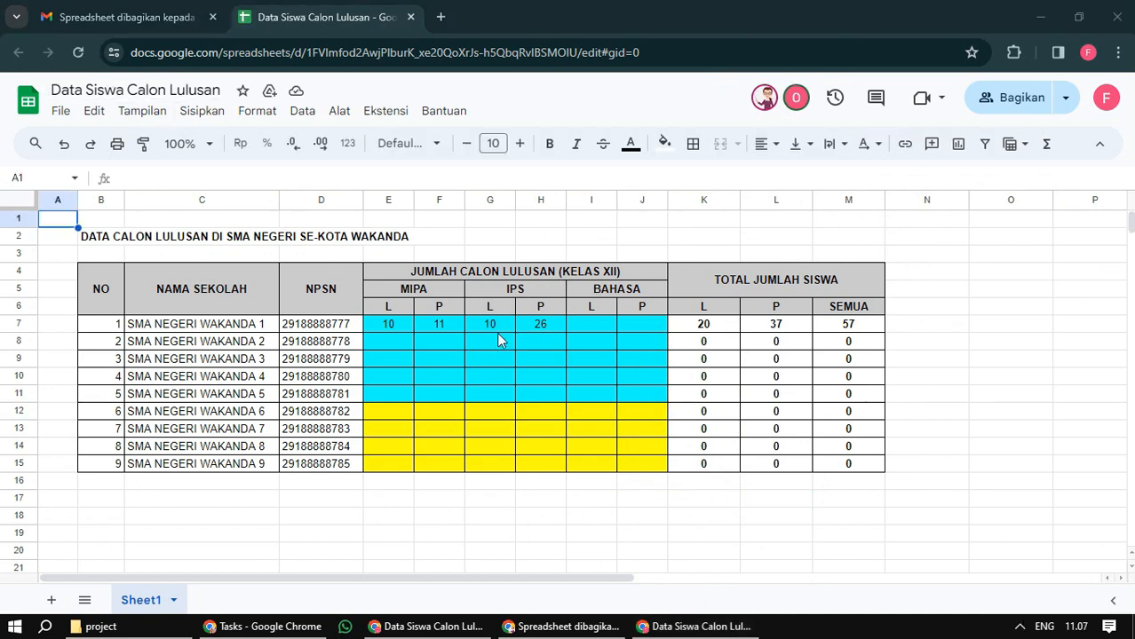
{"action": "left_click", "coordinate": [401, 347]}
{"action": "double_click", "coordinate": [404, 344]}
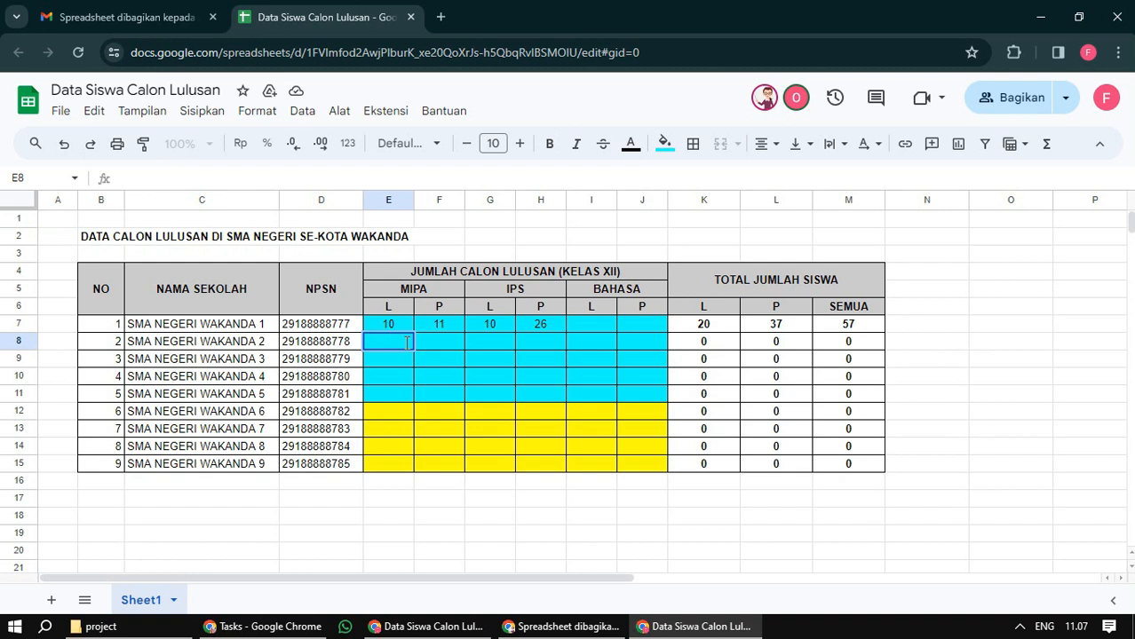
{"action": "type", "text": "89"}
{"action": "key", "text": "Tab"}
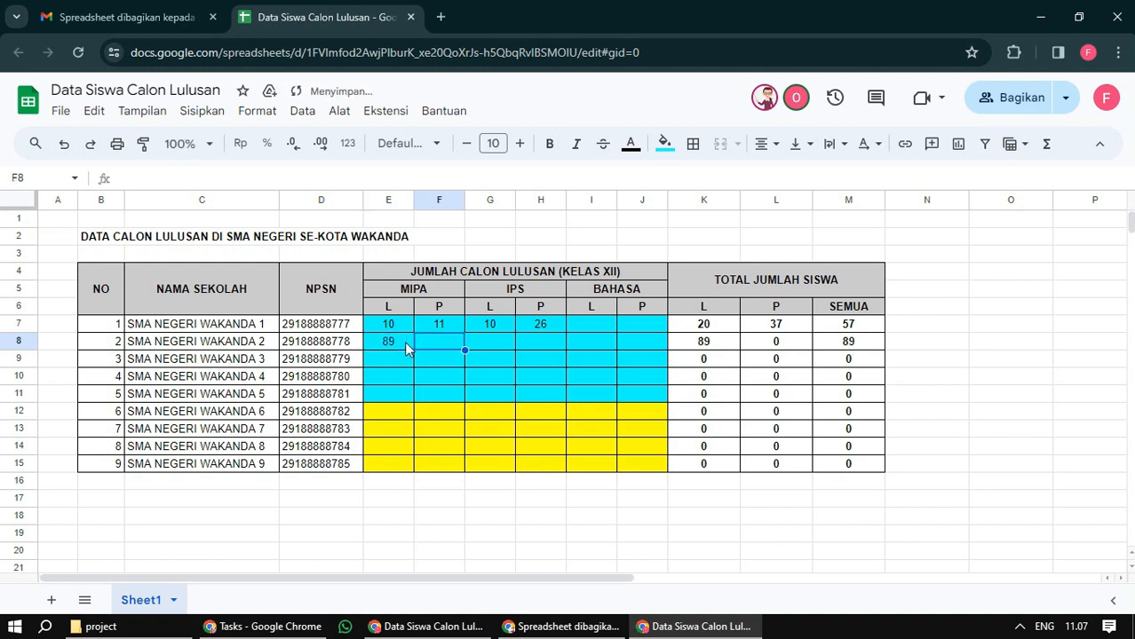
{"action": "type", "text": "90"}
{"action": "key", "text": "Tab"}
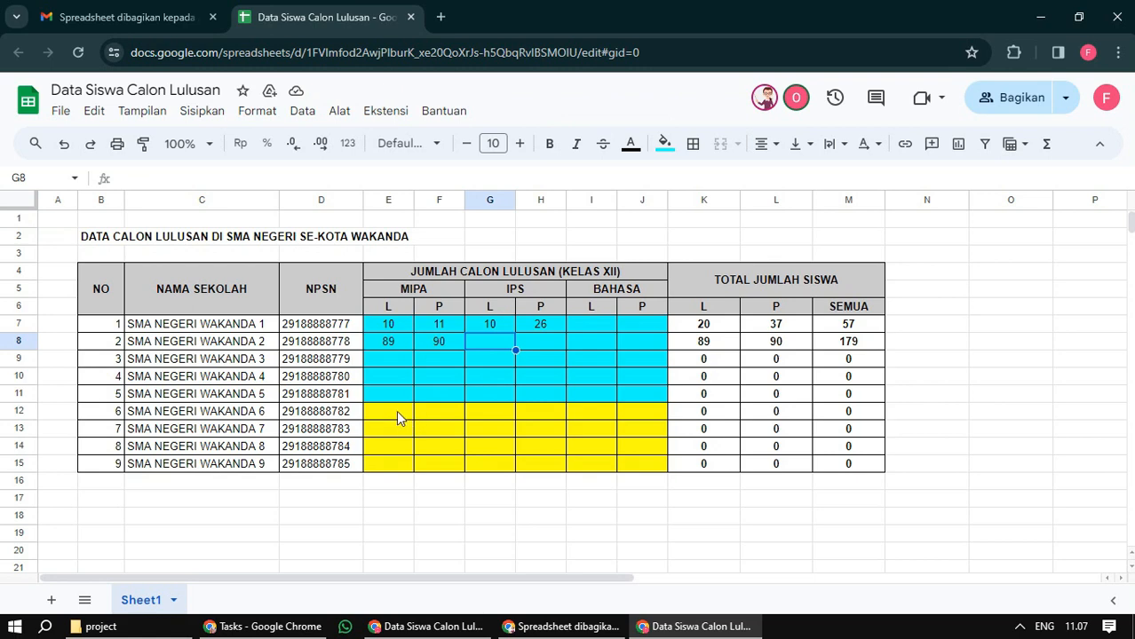
Try to edit the yellow cells of SMA NEGERI WAKANDA 6, including E12 and G12, as the original editor
{"action": "double_click", "coordinate": [396, 410]}
{"action": "left_click", "coordinate": [749, 389]}
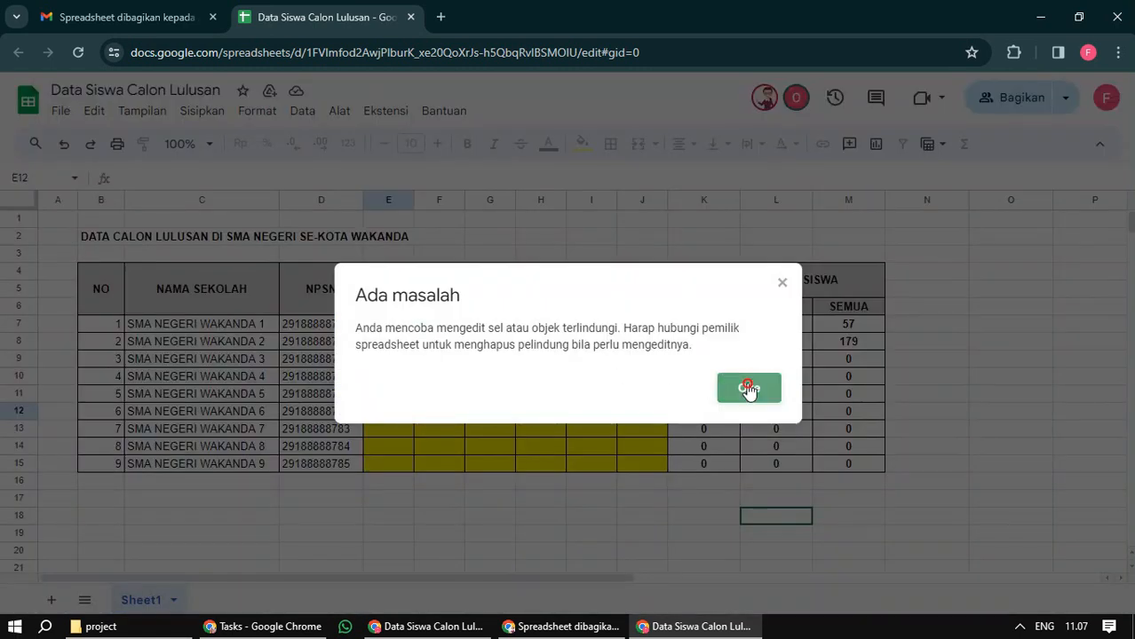
{"action": "double_click", "coordinate": [462, 416]}
{"action": "left_click", "coordinate": [736, 391]}
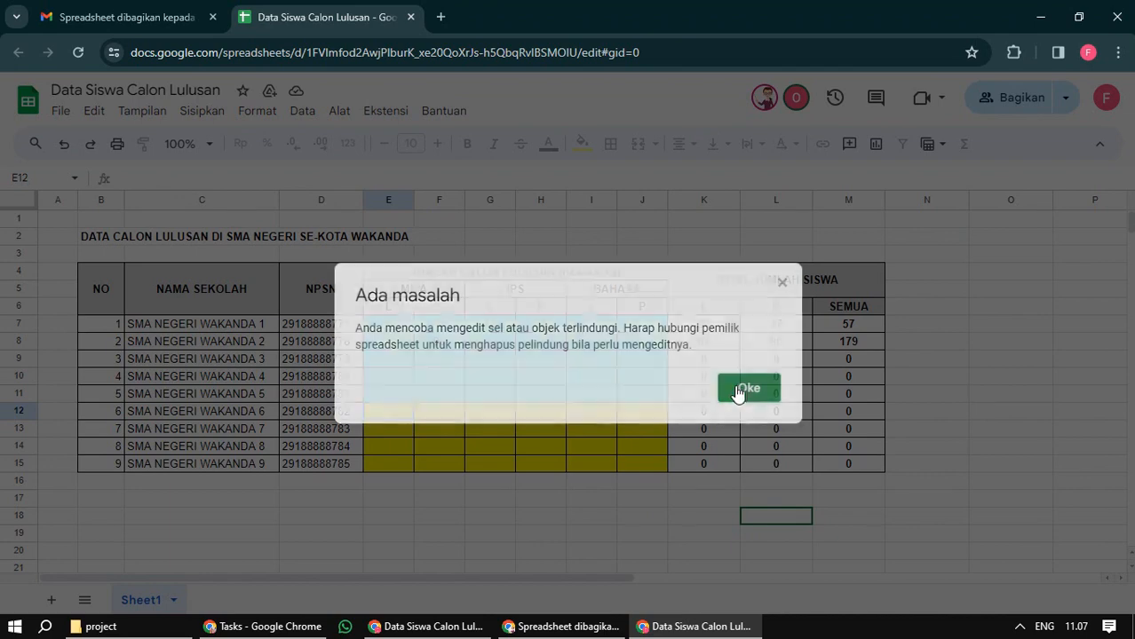
{"action": "double_click", "coordinate": [484, 413]}
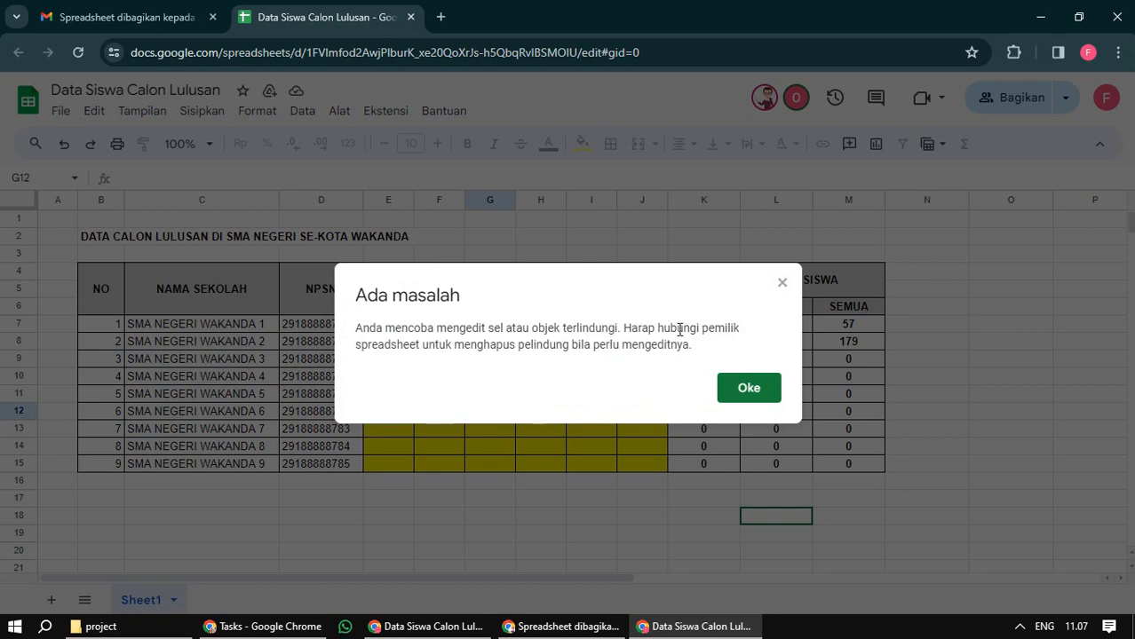
{"action": "left_click", "coordinate": [749, 391]}
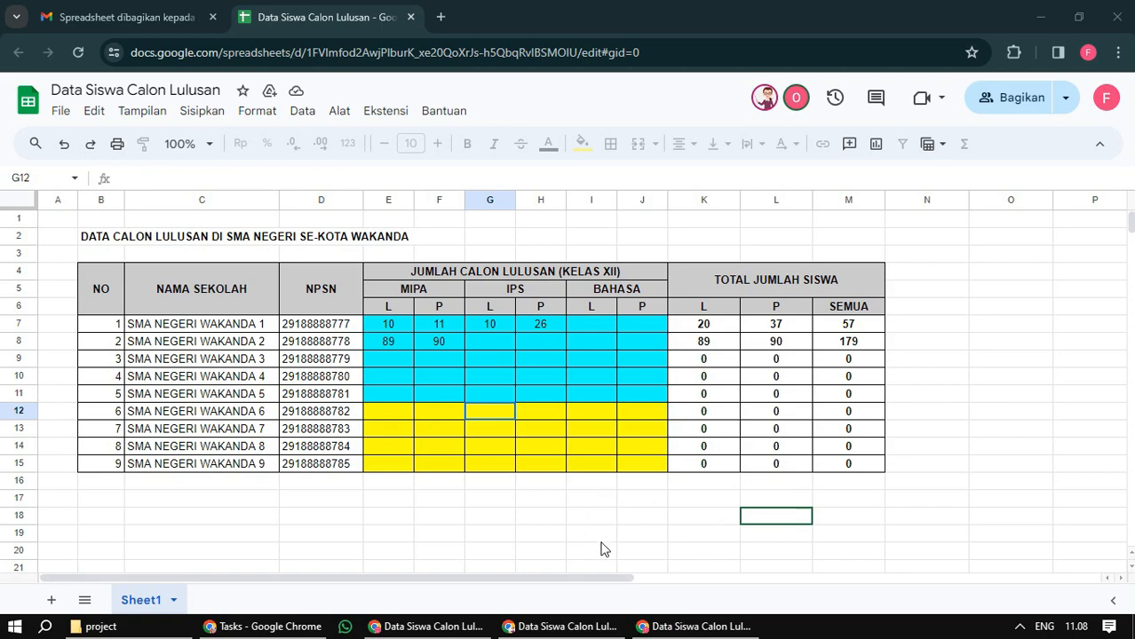
Switch to the former viewer's window, reload the spreadsheet, and enter 67 and 89 in cells E12 and F12 for SMA NEGERI WAKANDA 6
{"action": "left_click", "coordinate": [563, 628]}
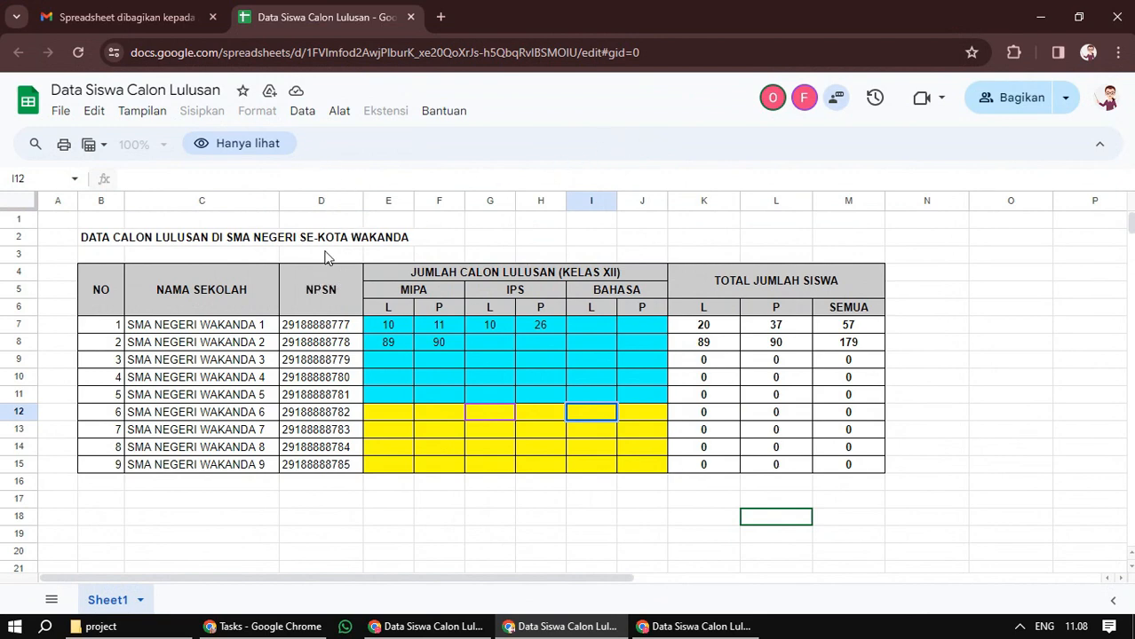
{"action": "left_click", "coordinate": [86, 54]}
{"action": "left_click", "coordinate": [593, 168]}
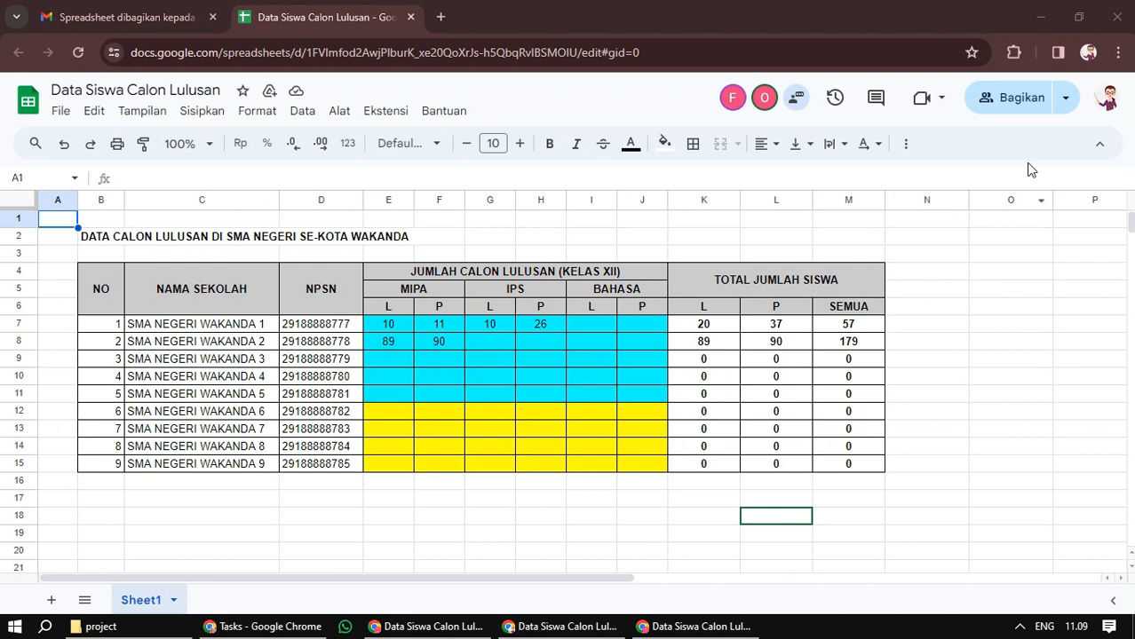
{"action": "left_click", "coordinate": [400, 412]}
{"action": "type", "text": "67"}
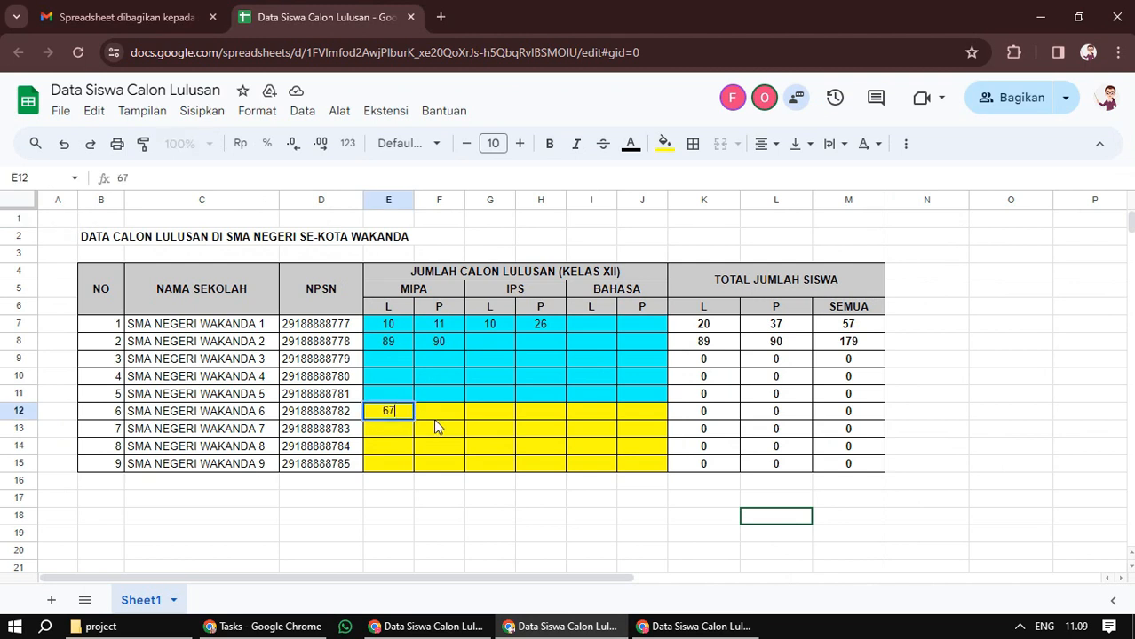
{"action": "key", "text": "Tab"}
{"action": "type", "text": "89"}
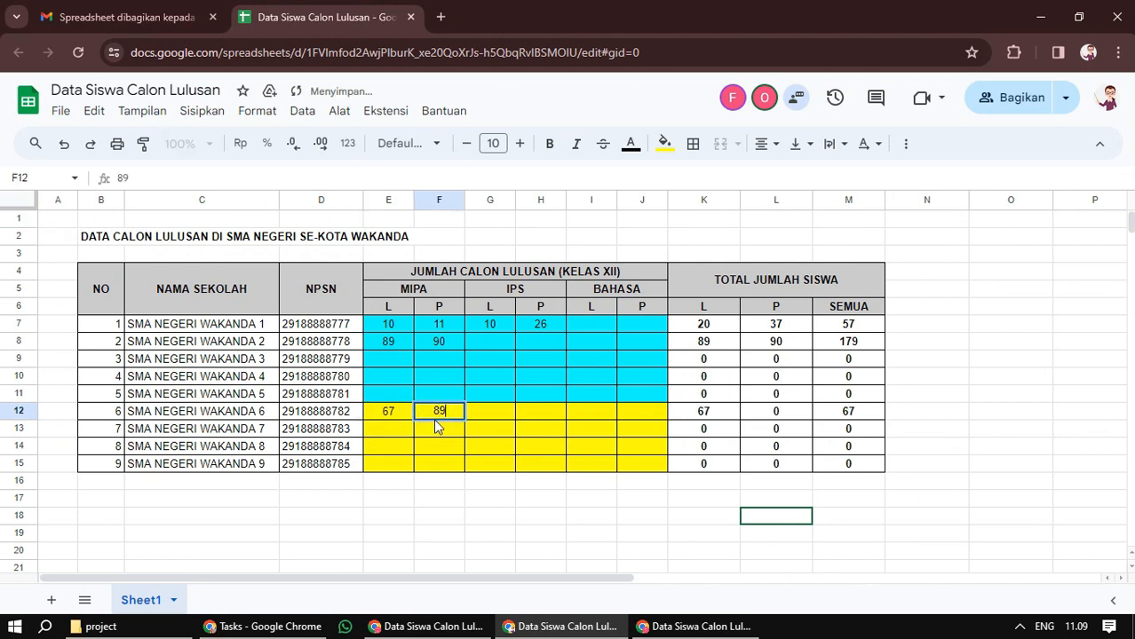
{"action": "key", "text": "Tab"}
Try to edit the cyan cells E10 to H10 of SMA NEGERI WAKANDA 4 as the former viewer
{"action": "left_click", "coordinate": [393, 377]}
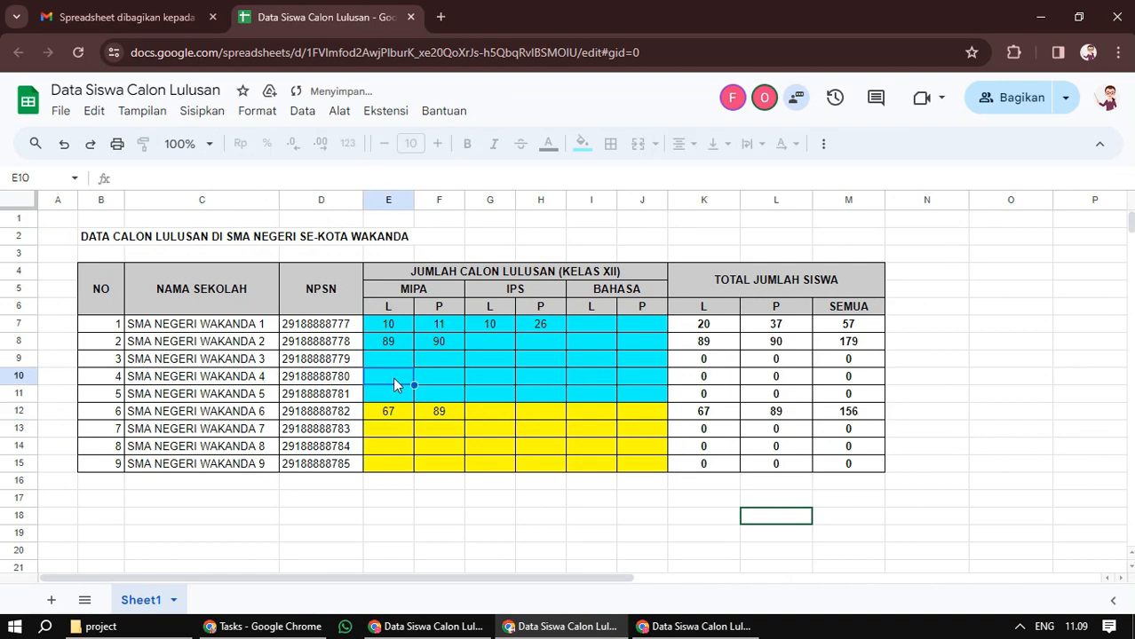
{"action": "type", "text": "8"}
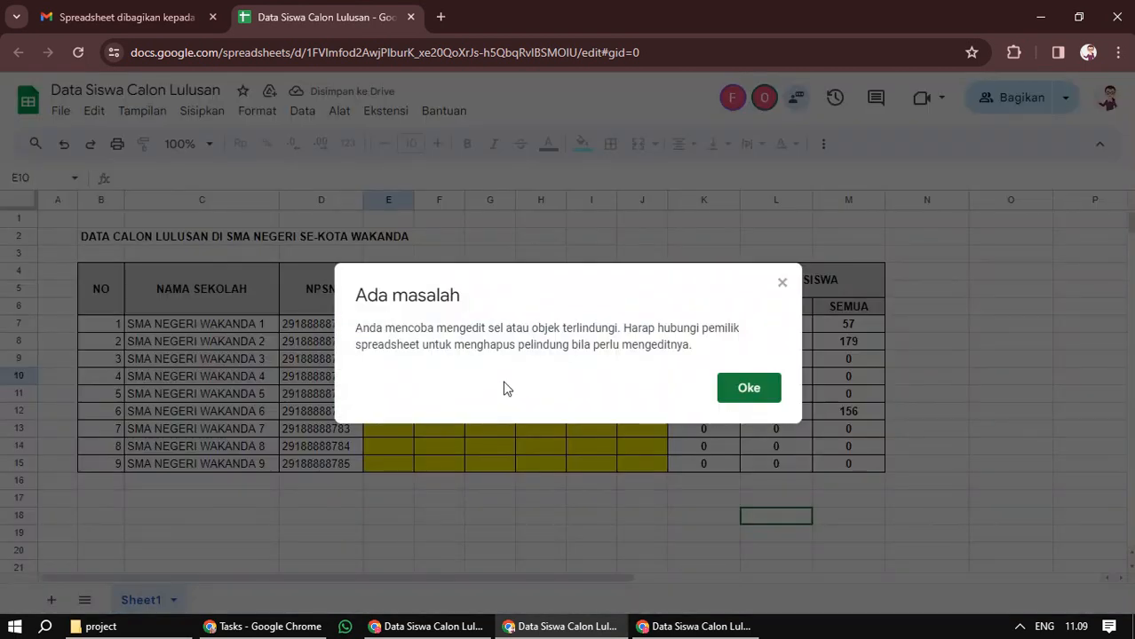
{"action": "left_click", "coordinate": [750, 393]}
{"action": "double_click", "coordinate": [448, 380]}
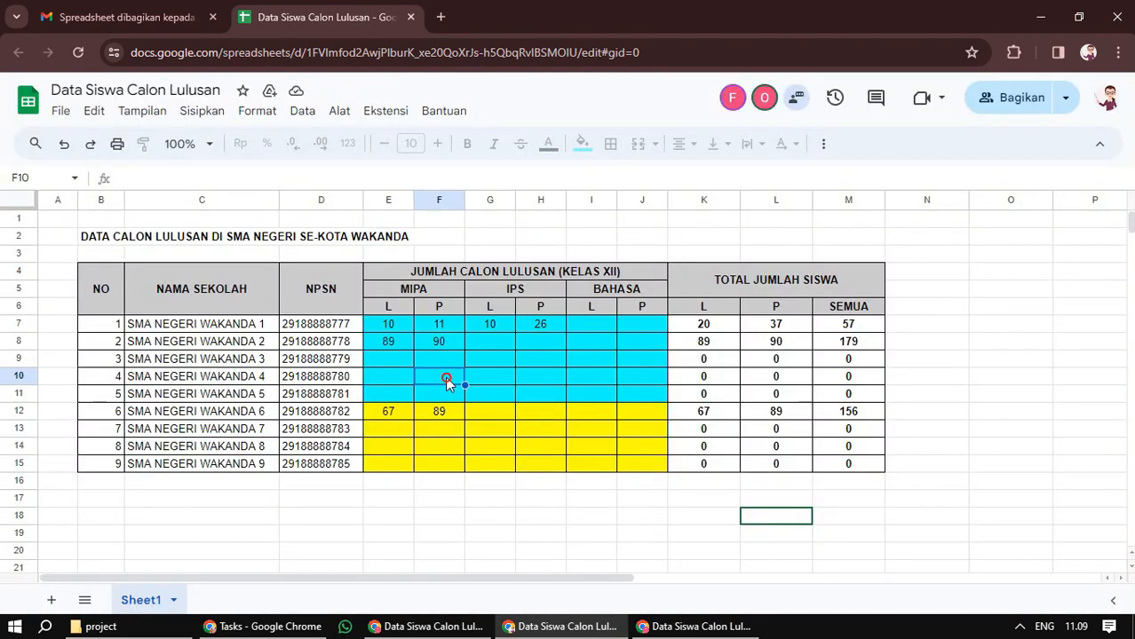
{"action": "left_click", "coordinate": [748, 388]}
{"action": "double_click", "coordinate": [494, 377]}
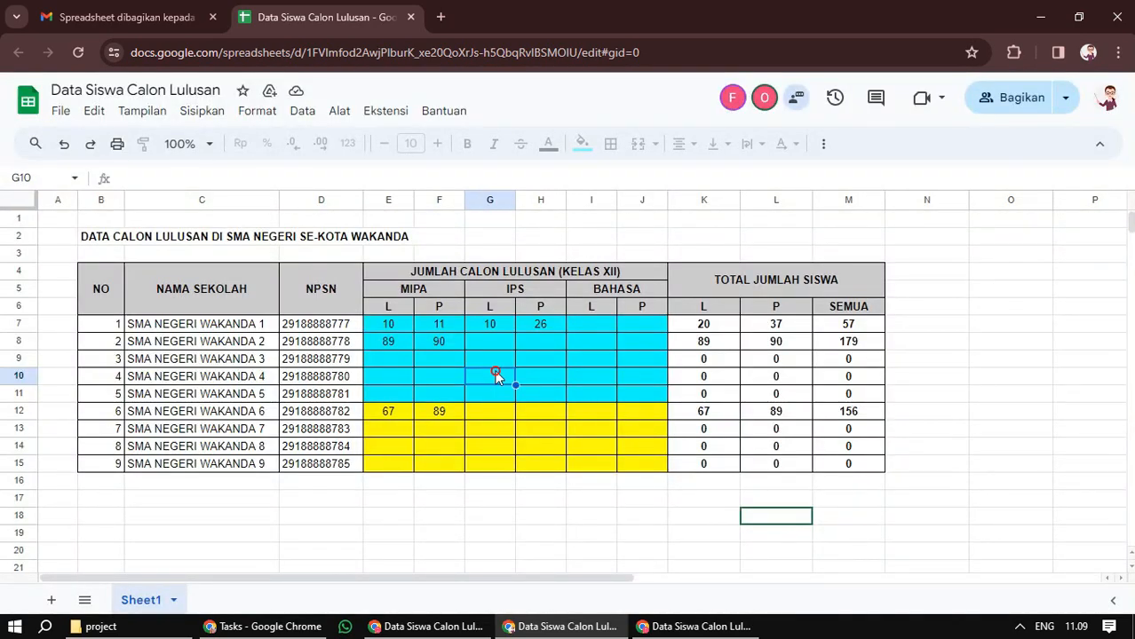
{"action": "left_click", "coordinate": [749, 388]}
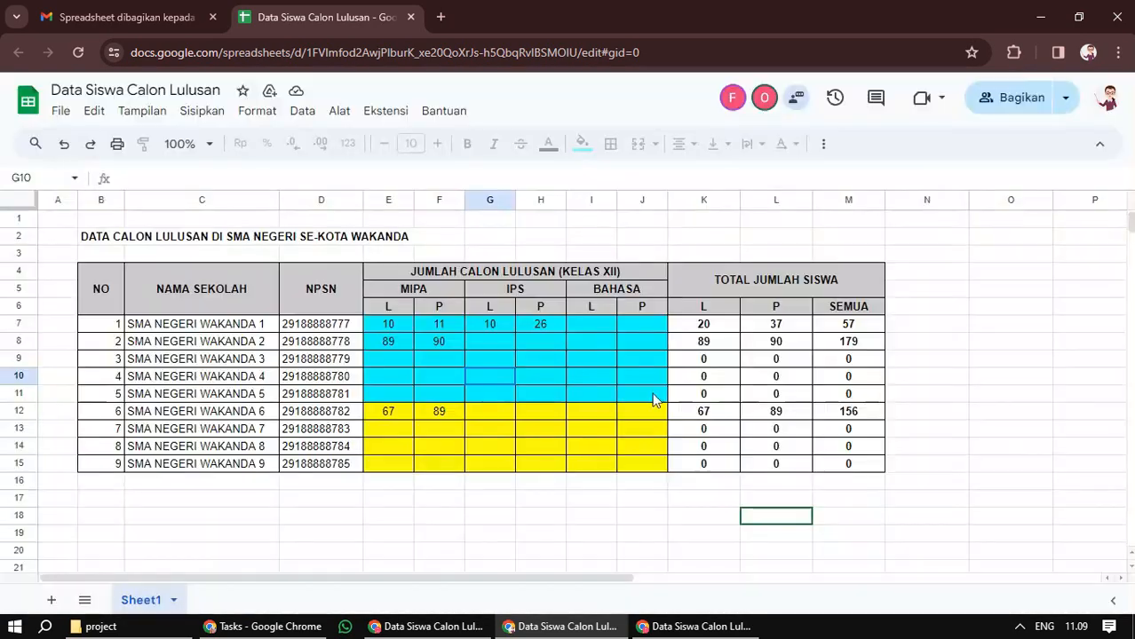
{"action": "double_click", "coordinate": [544, 374]}
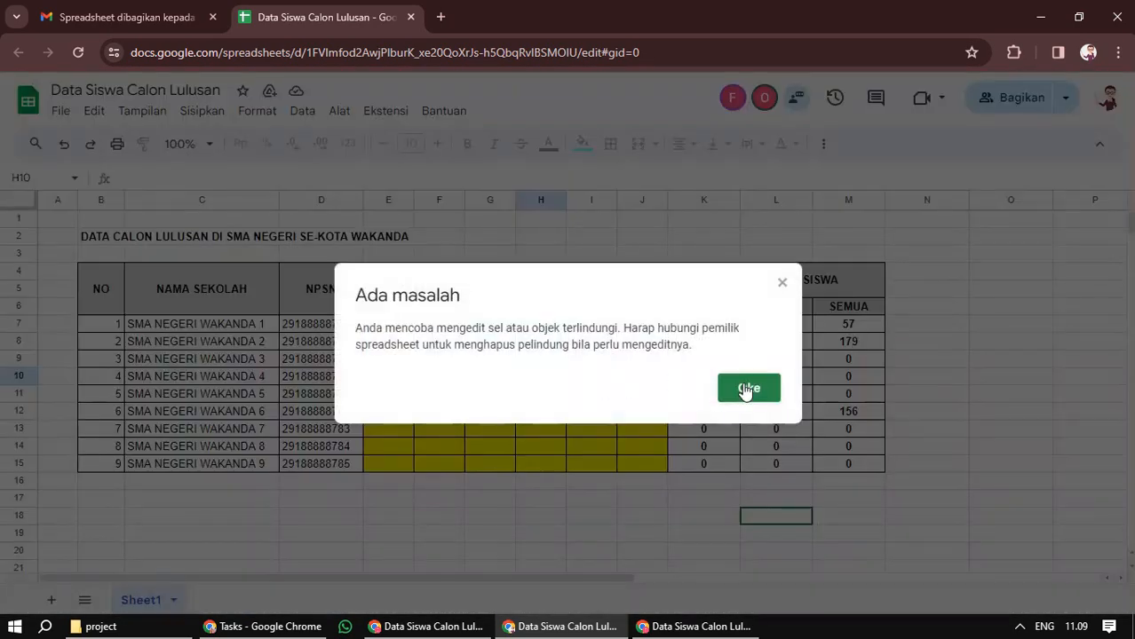
{"action": "left_click", "coordinate": [749, 388]}
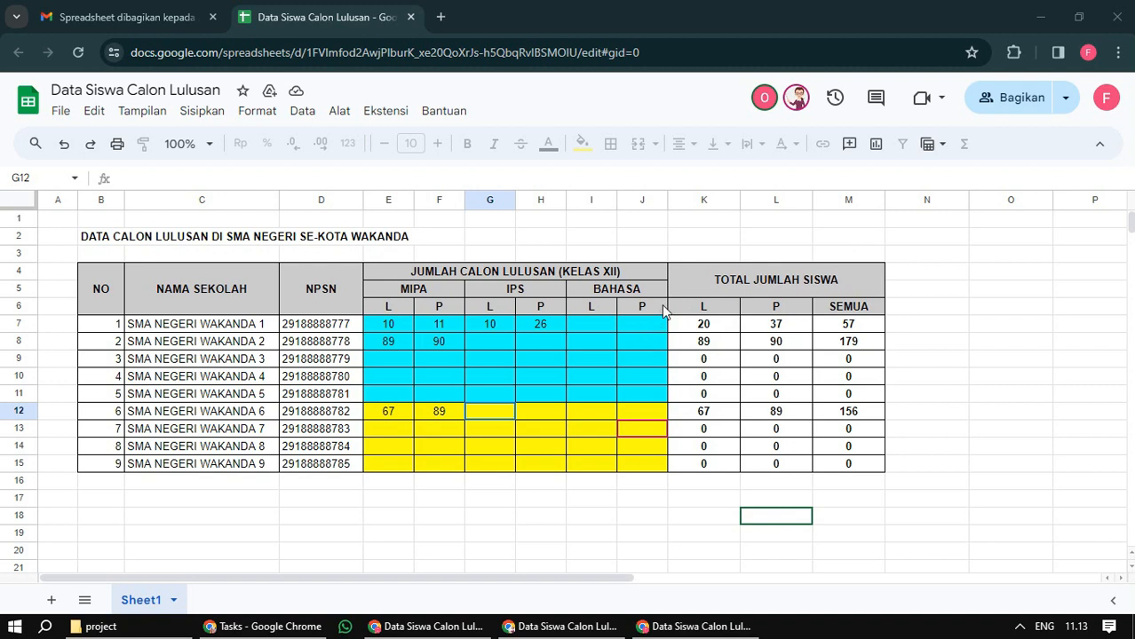
Review the sharing settings and the sheet and range protection option available in the original editor's window
{"action": "left_click", "coordinate": [1007, 105]}
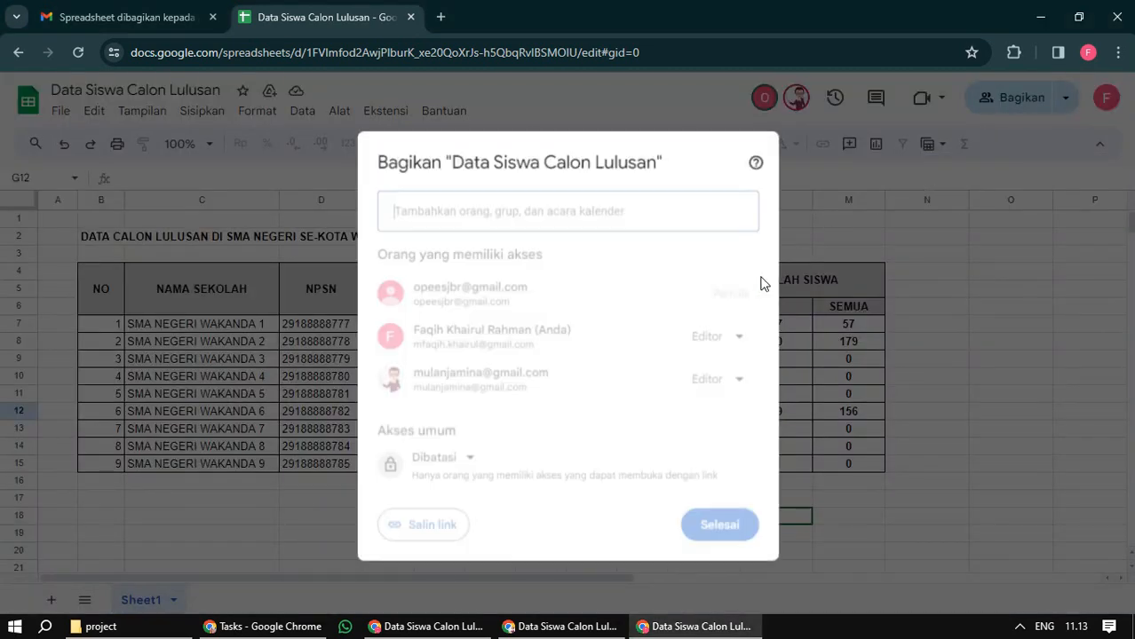
{"action": "left_click", "coordinate": [693, 535]}
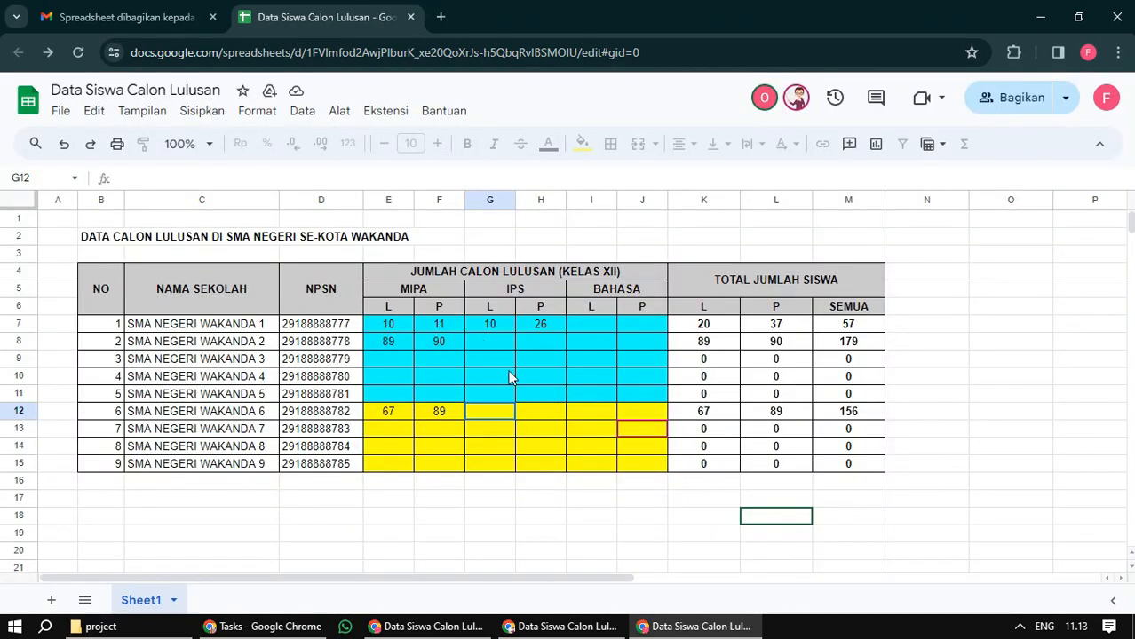
{"action": "left_click", "coordinate": [303, 114]}
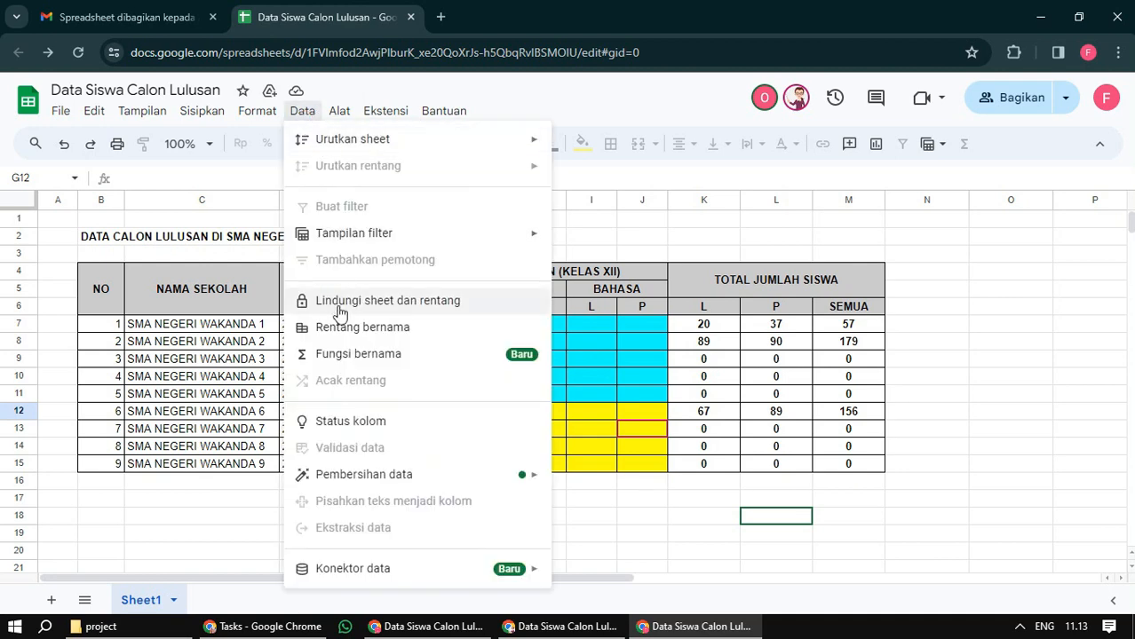
{"action": "left_click", "coordinate": [750, 279]}
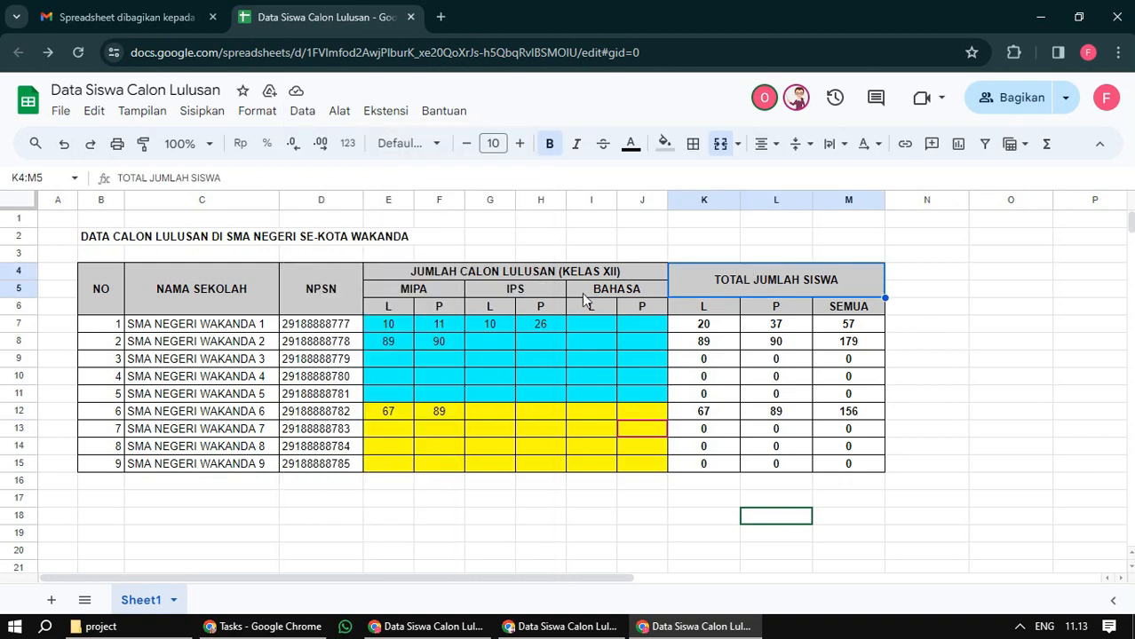